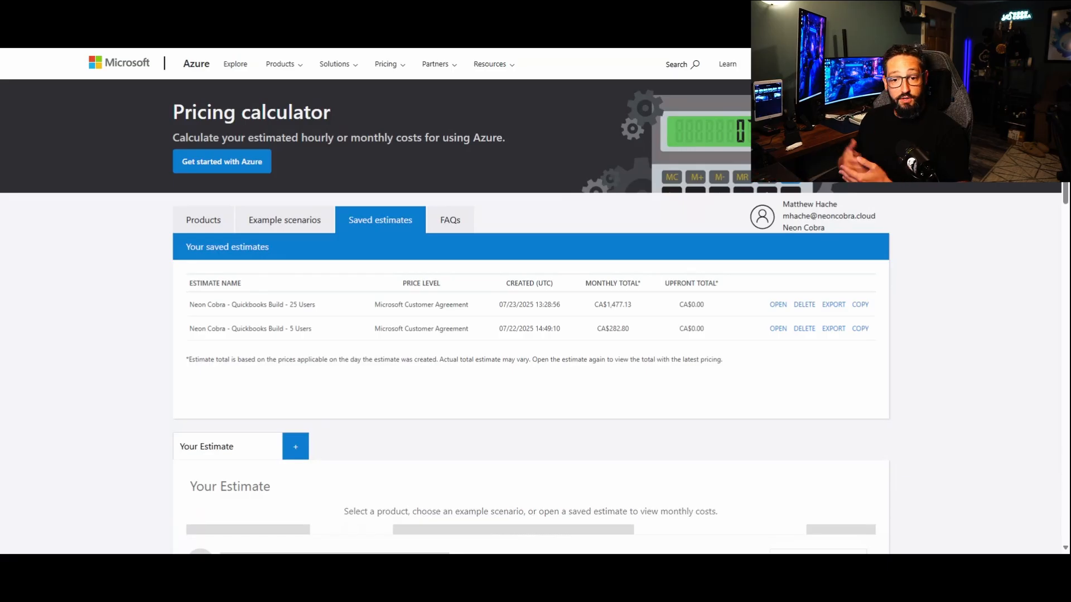
# - Search the product catalogue for "entra" and add Microsoft Entra ID (formerly Azure AD) to the estimate
pyautogui.click(204, 220)
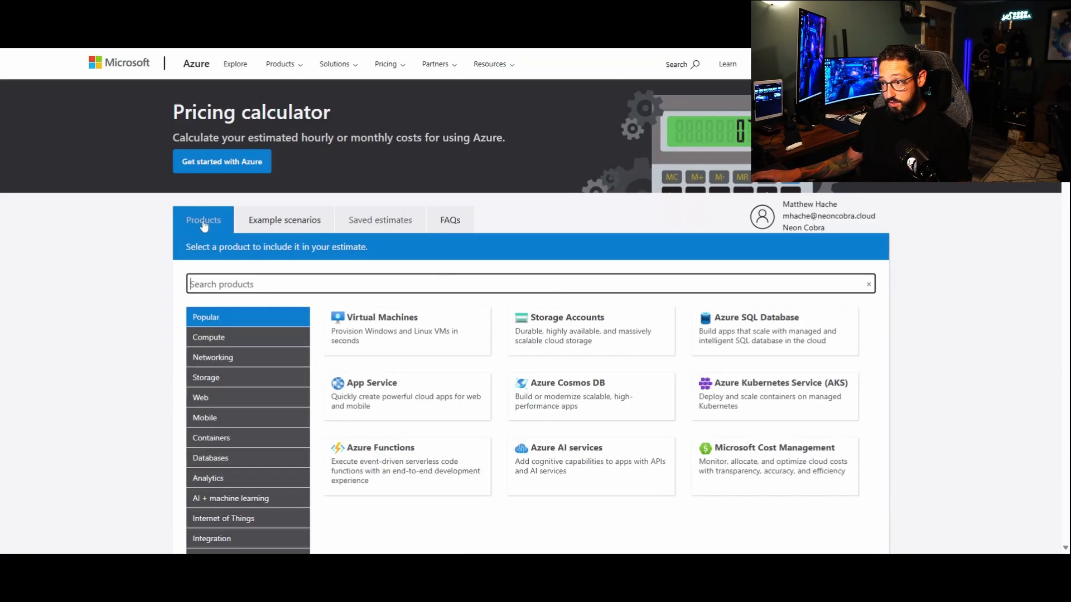
pyautogui.click(136, 426)
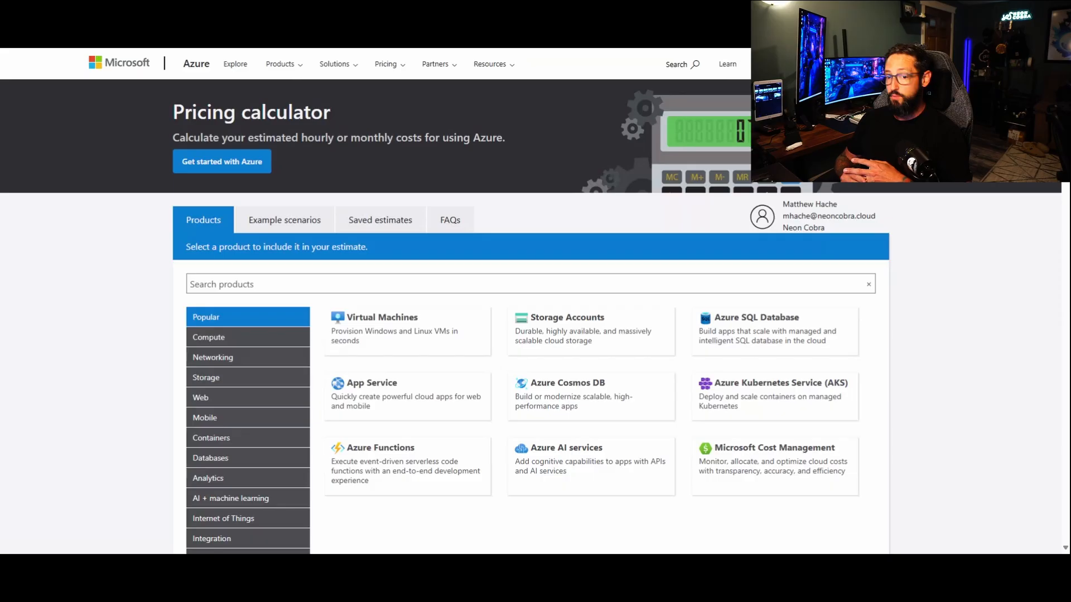
pyautogui.click(531, 284)
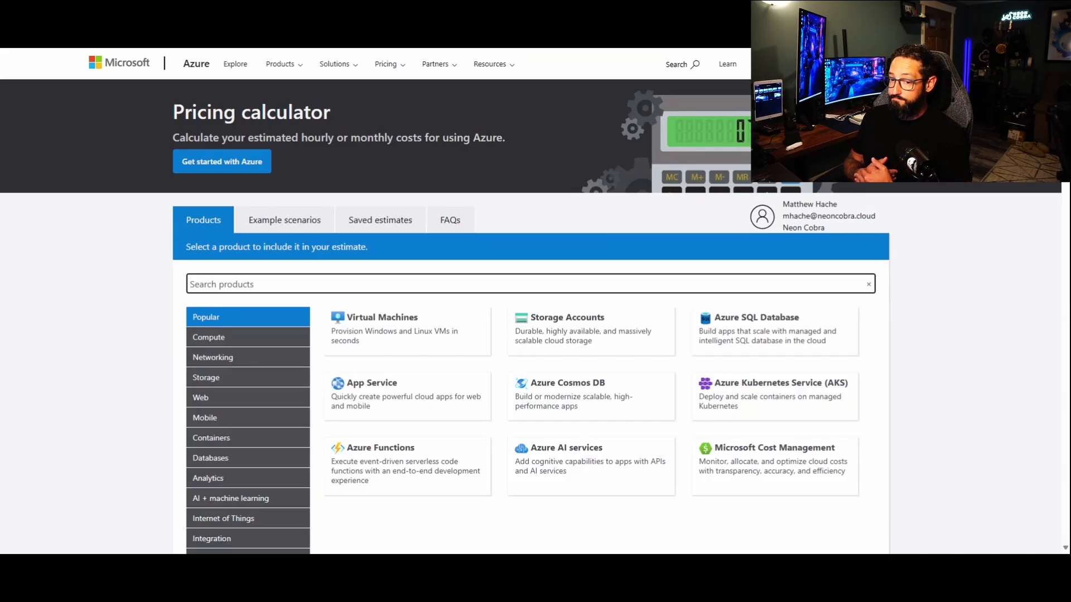
pyautogui.write('active')
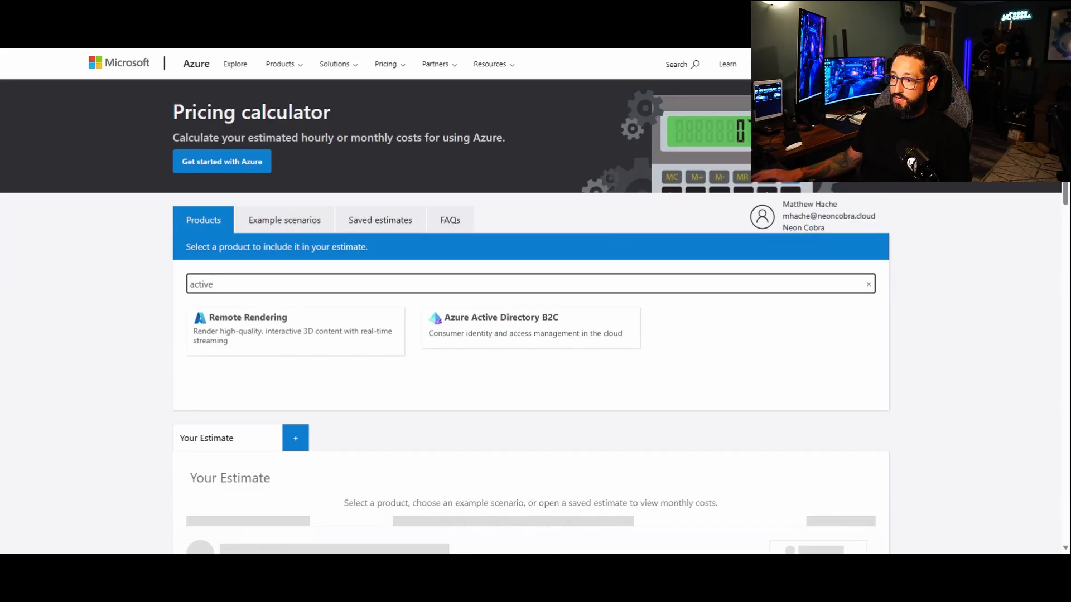
pyautogui.hotkey('ctrl', 'a')
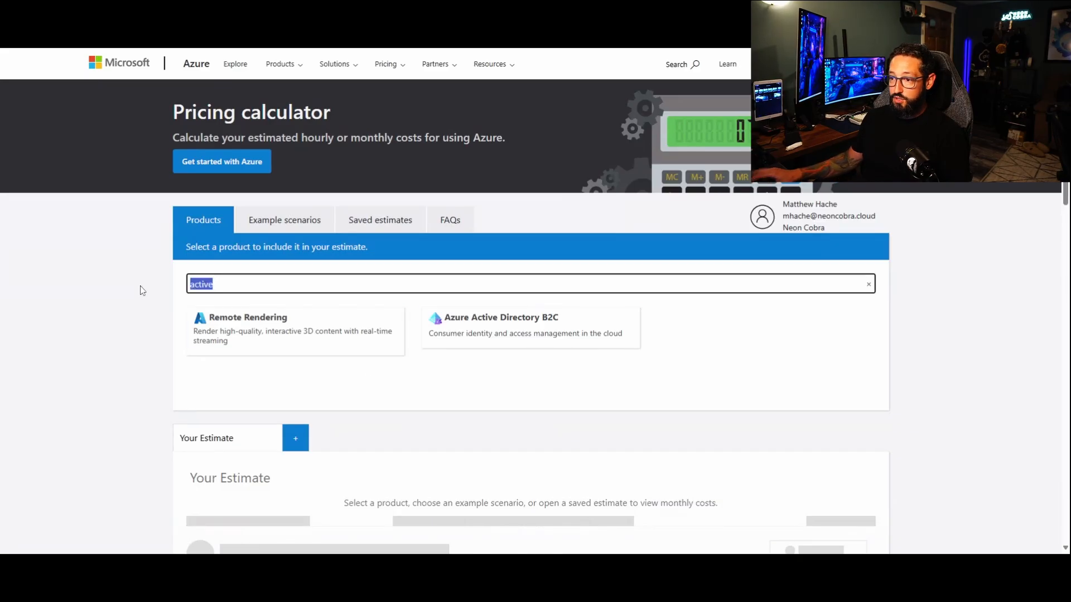
pyautogui.write('entra')
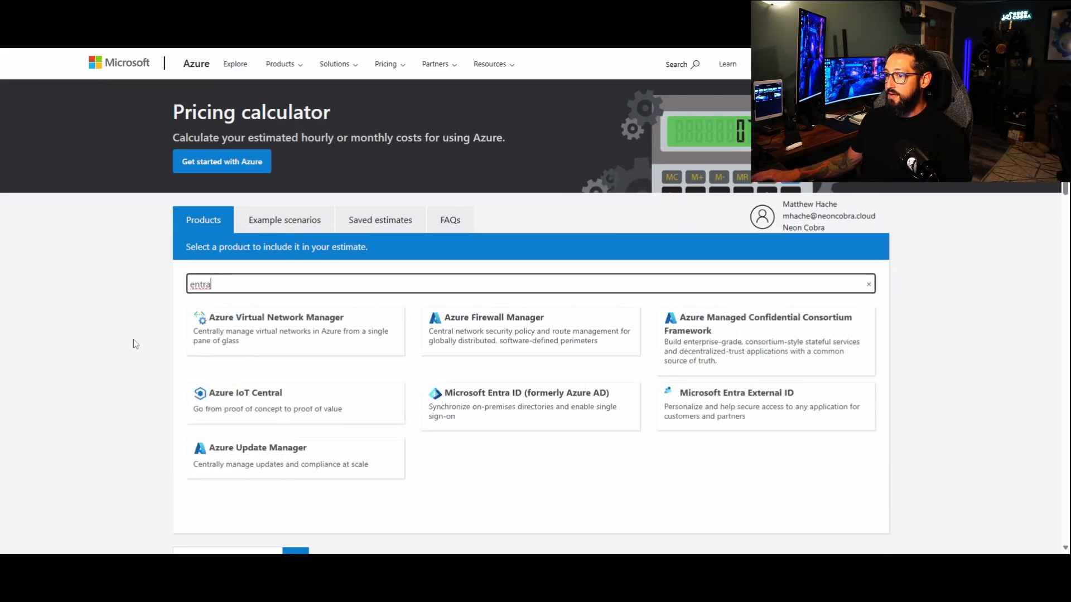
pyautogui.click(472, 415)
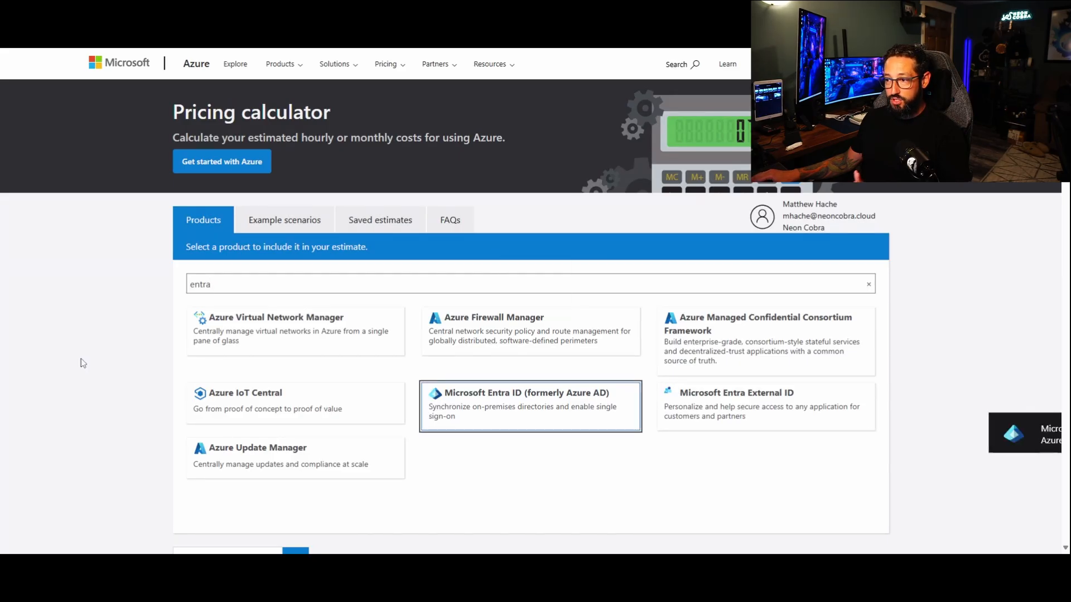
# - Name the estimate "Neon Cobra - 50 User Sage300"
pyautogui.scroll(-7, 111, 368)
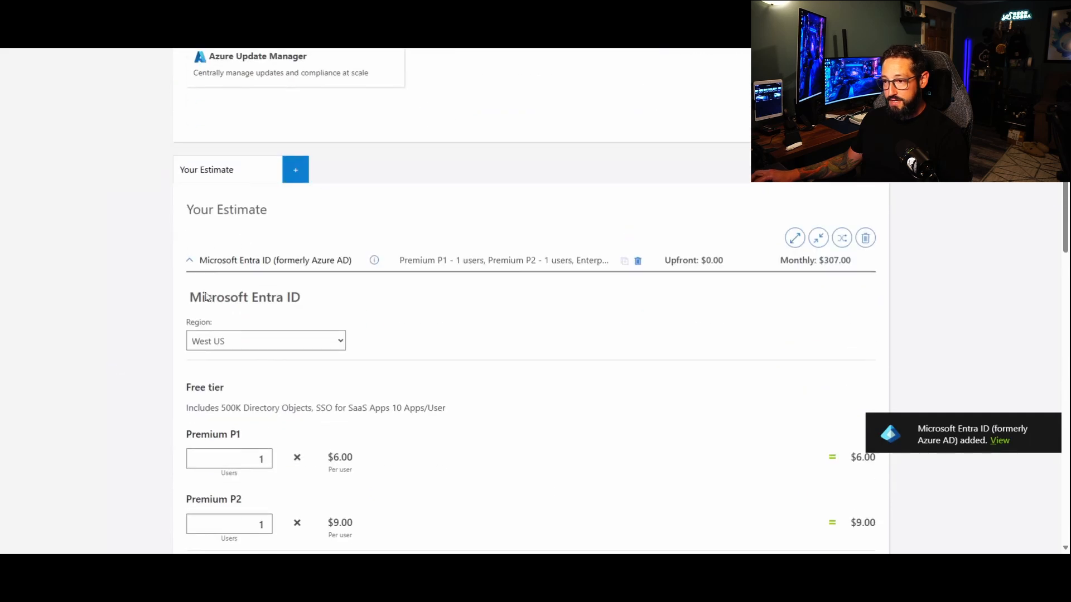
pyautogui.click(245, 210)
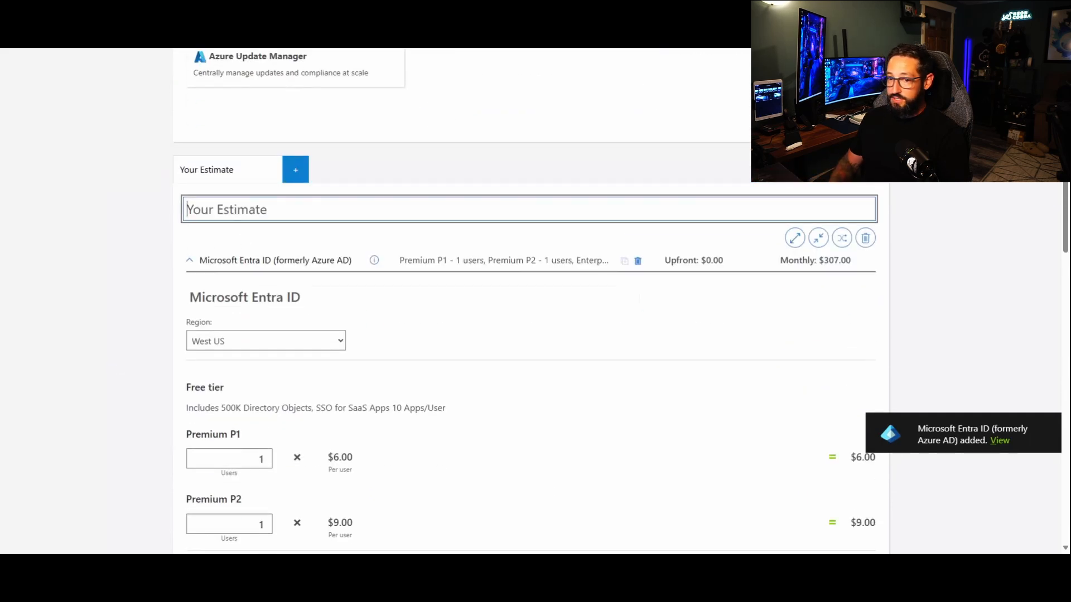
pyautogui.write('Neon Cob')
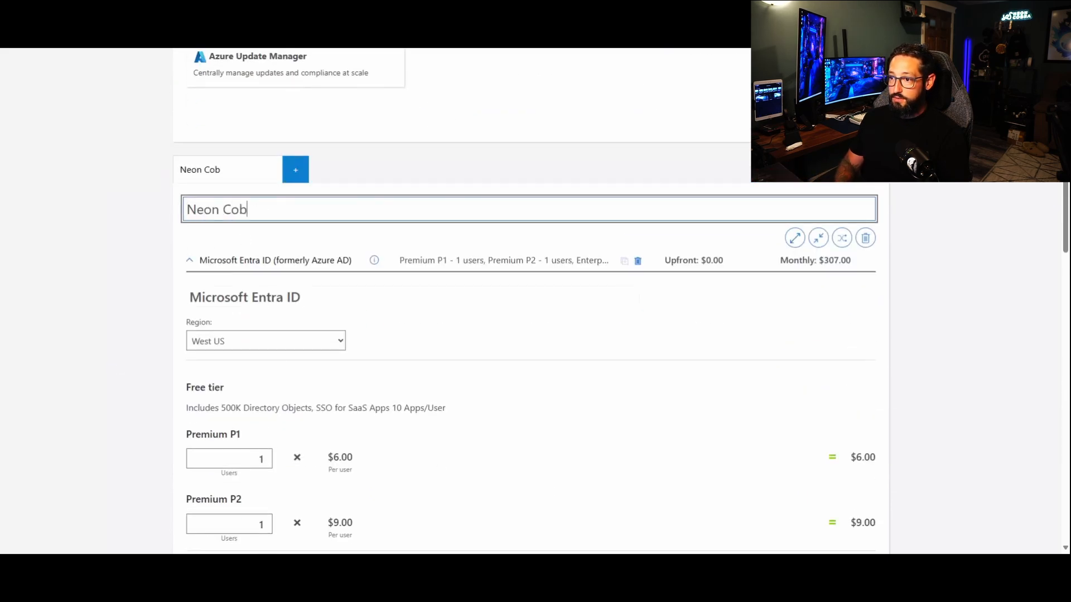
pyautogui.write('ra - 50 ')
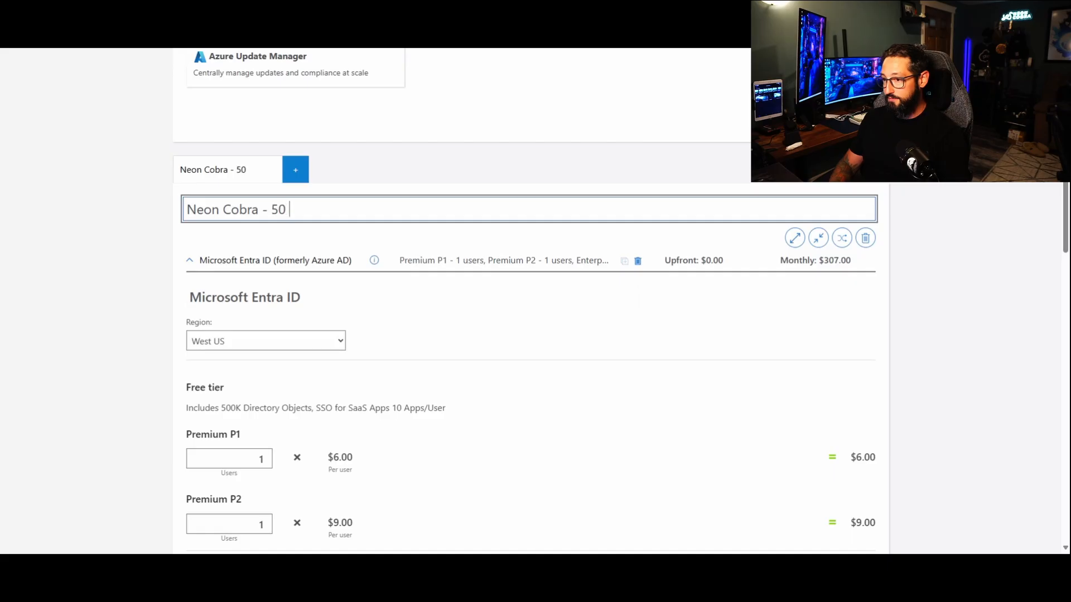
pyautogui.write('User Sa')
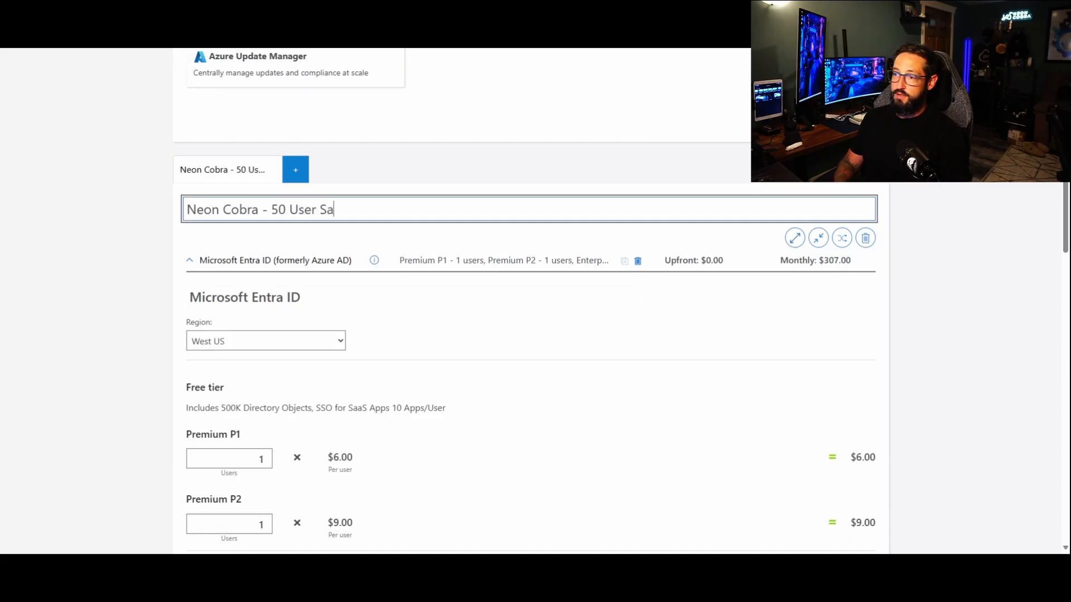
pyautogui.write('ge300')
pyautogui.click(96, 444)
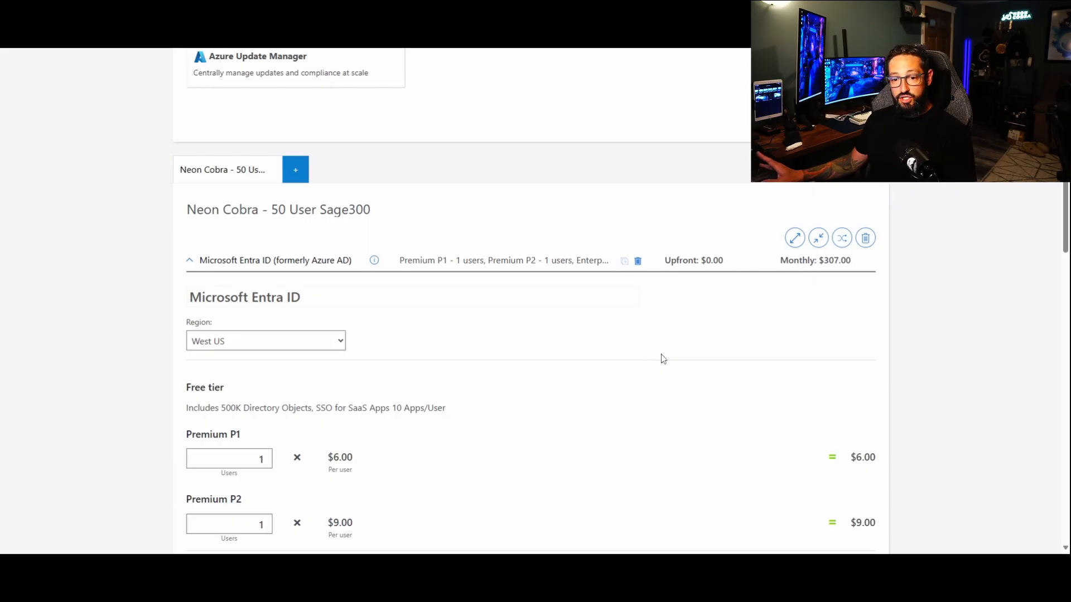
# - Set the Microsoft Entra ID region to Canada Central and the estimate's currency to Canada – Dollar ($) CAD
pyautogui.click(311, 344)
pyautogui.click(227, 341)
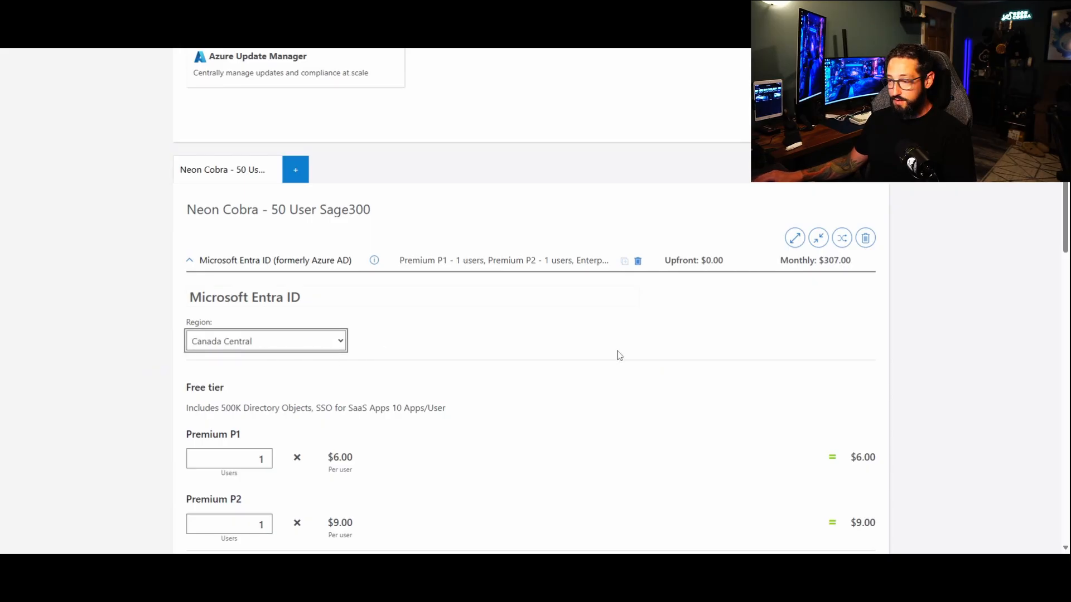
pyautogui.click(190, 263)
pyautogui.scroll(-3, 918, 394)
pyautogui.click(775, 379)
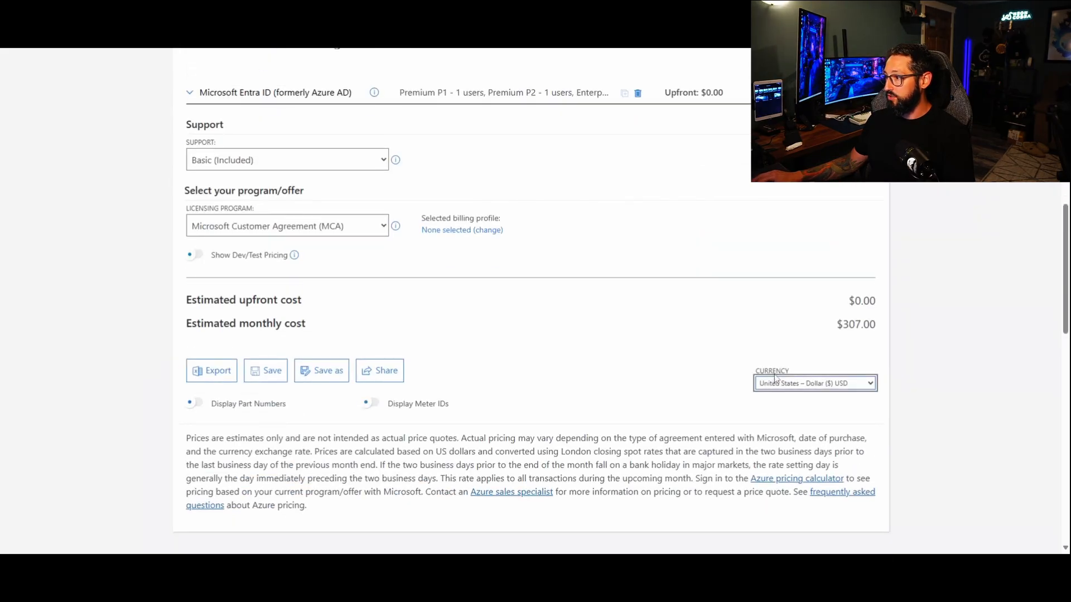
pyautogui.click(775, 380)
# - Set both the Premium P1 and Premium P2 user counts of Microsoft Entra ID to 0
pyautogui.scroll(2, 577, 236)
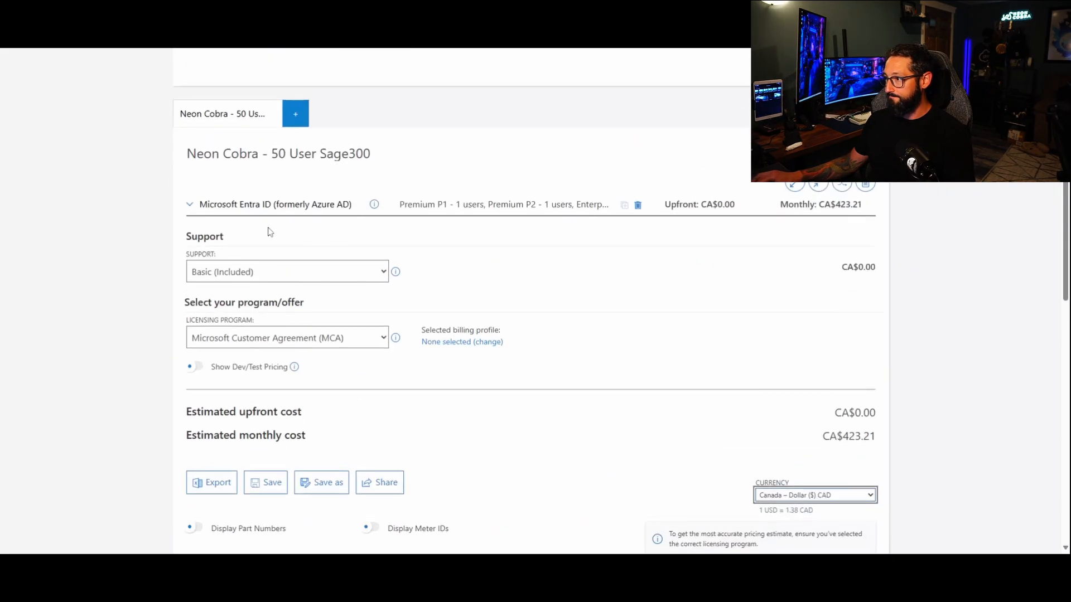
pyautogui.click(191, 207)
pyautogui.scroll(-3, 110, 274)
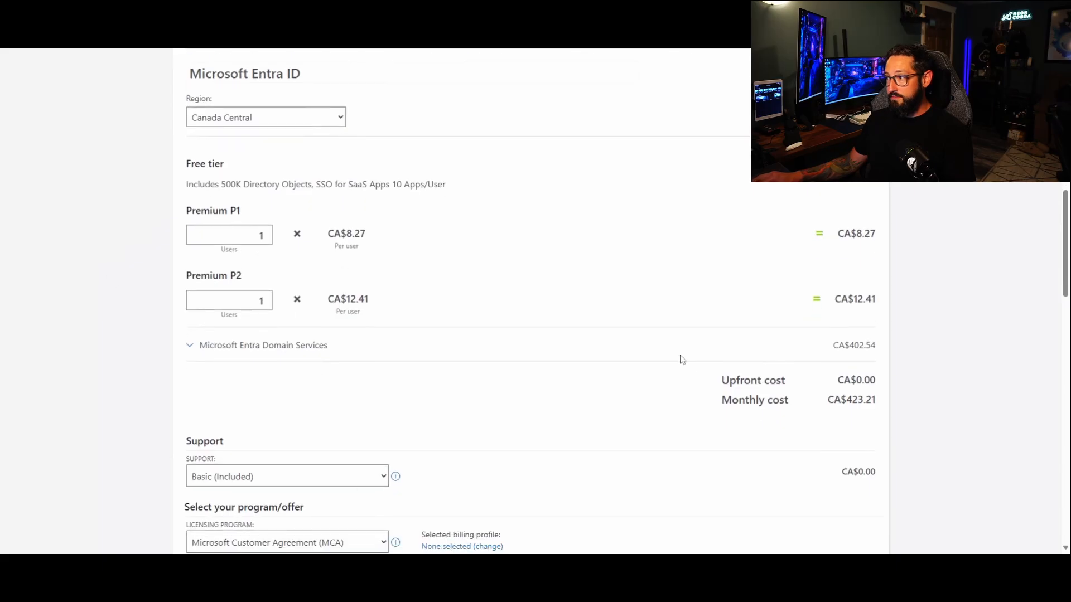
pyautogui.click(250, 236)
pyautogui.write('0')
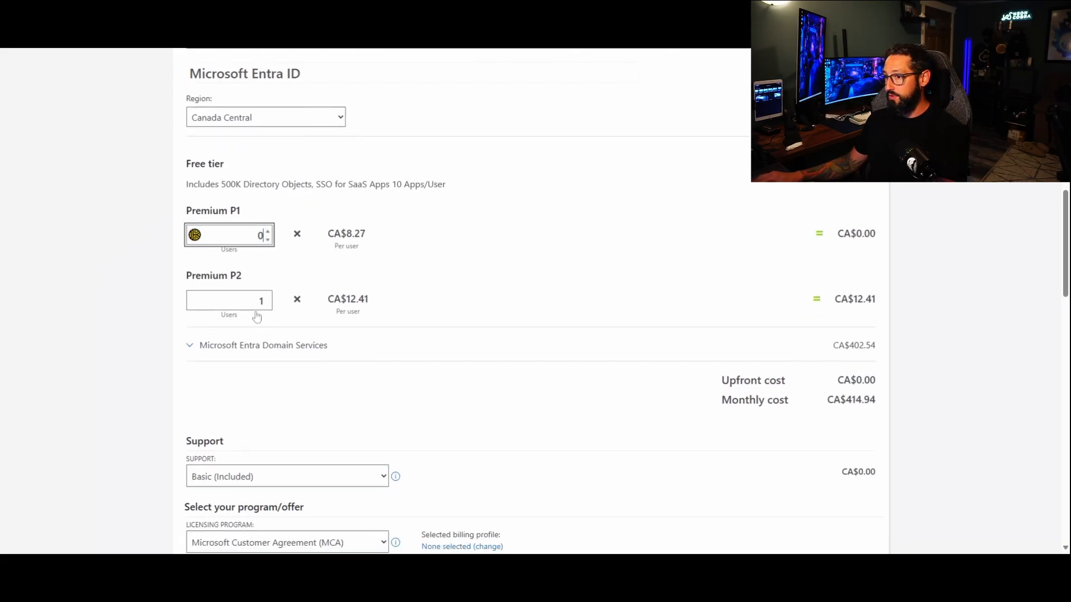
pyautogui.click(251, 302)
pyautogui.write('0')
pyautogui.click(557, 242)
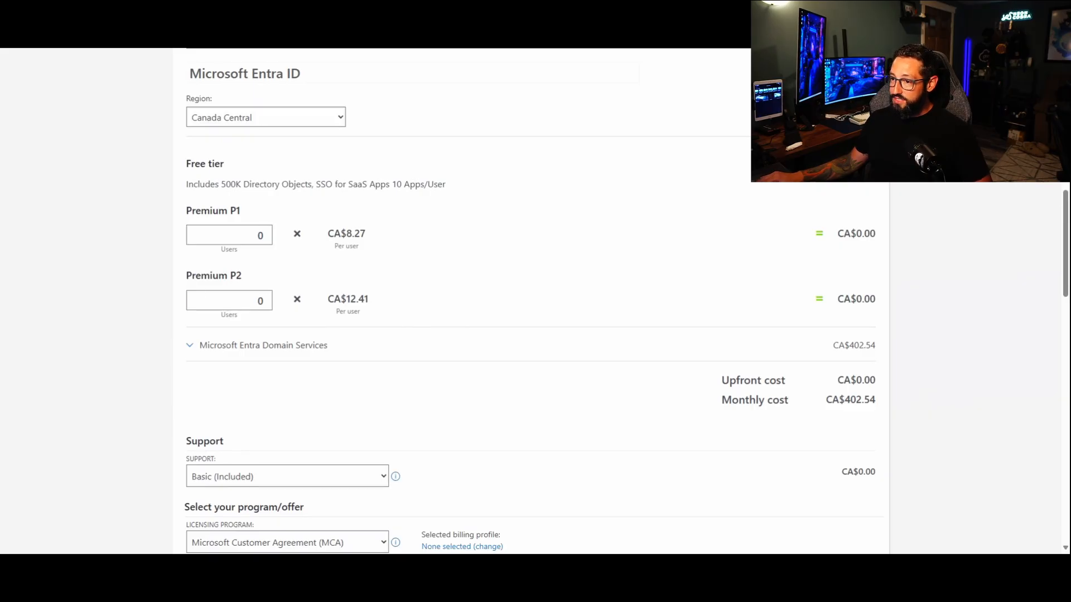
# - Set the Microsoft Entra Domain Services pricing tier to Standard and read the tier descriptions
pyautogui.click(217, 346)
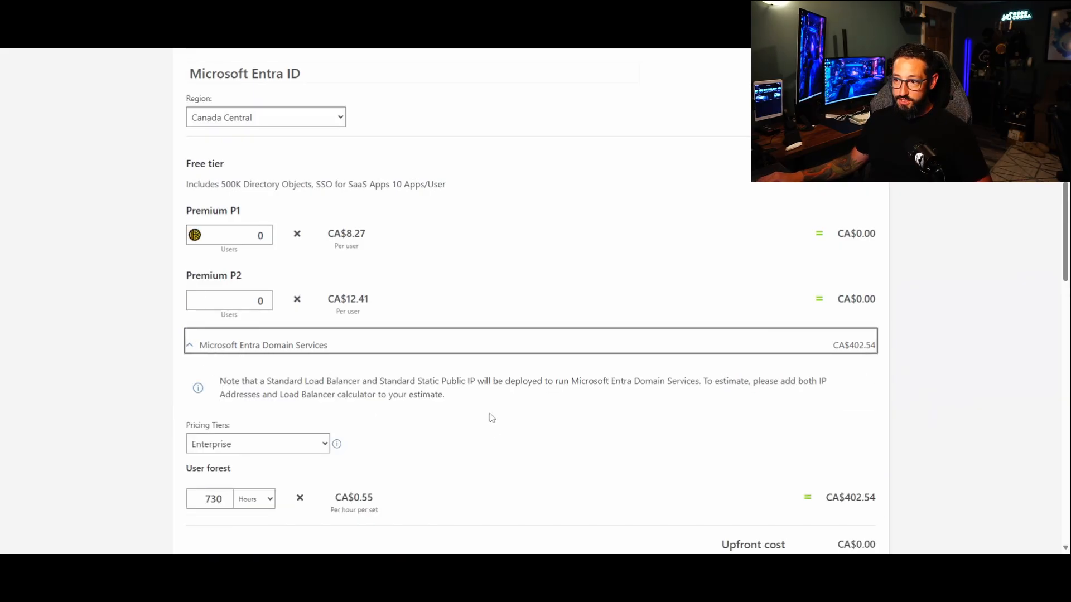
pyautogui.scroll(-2, 489, 418)
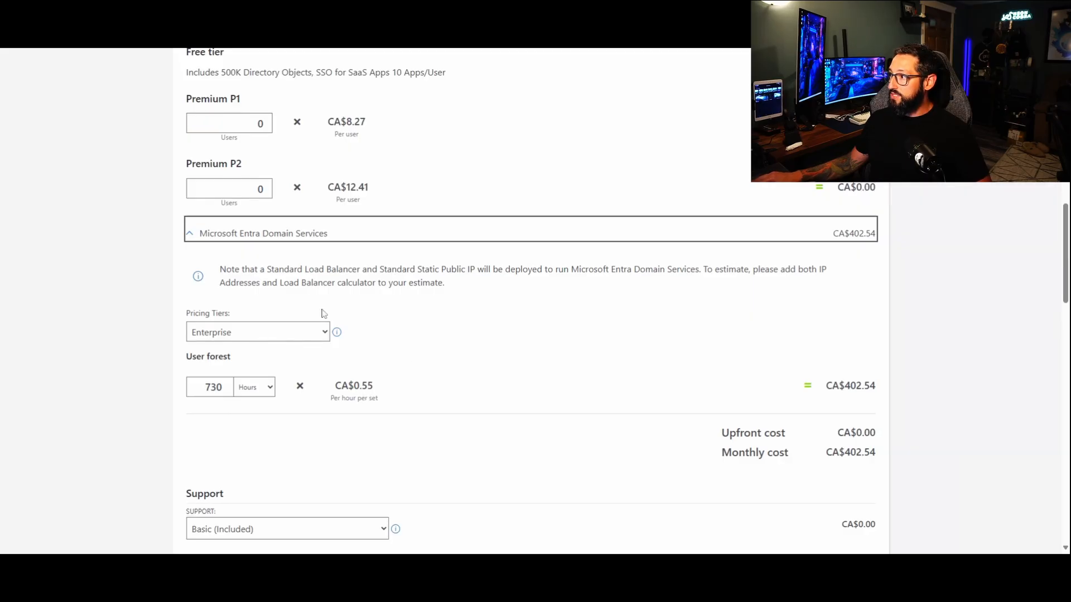
pyautogui.click(246, 337)
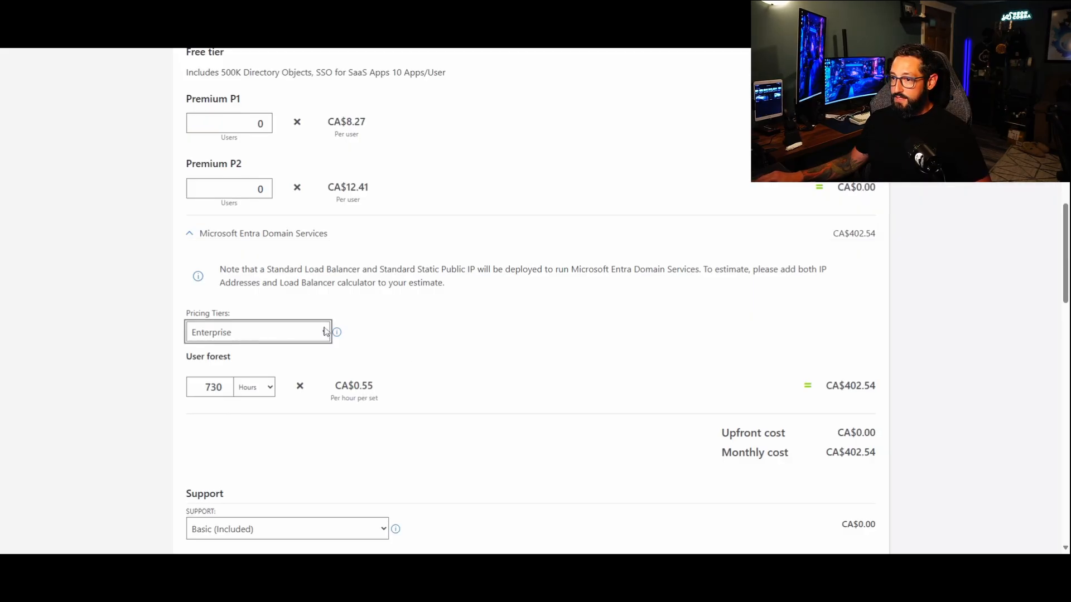
pyautogui.click(442, 360)
pyautogui.click(307, 337)
pyautogui.click(337, 332)
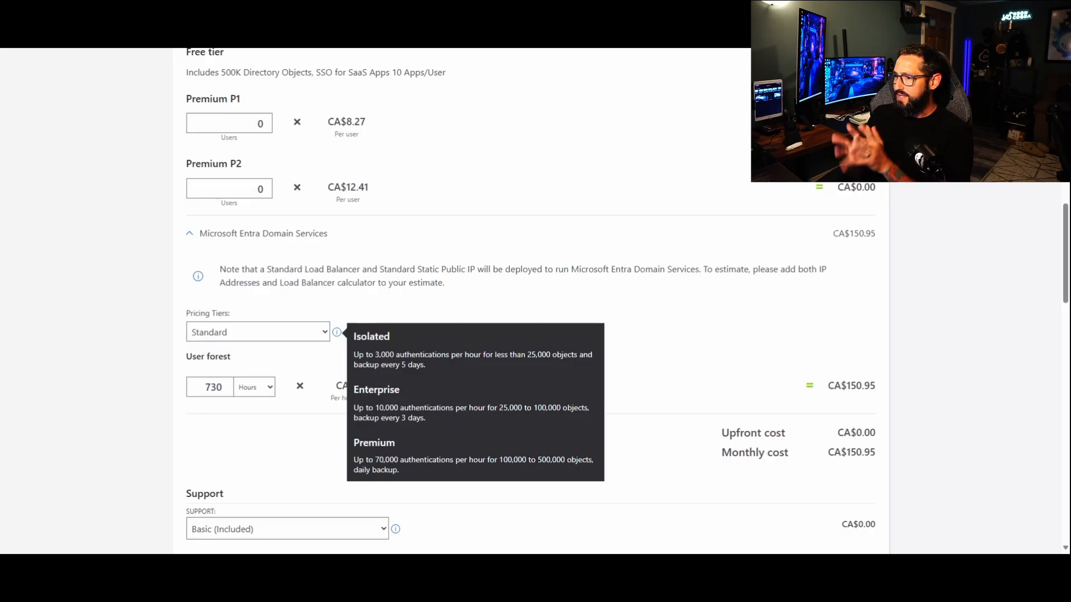
pyautogui.click(716, 353)
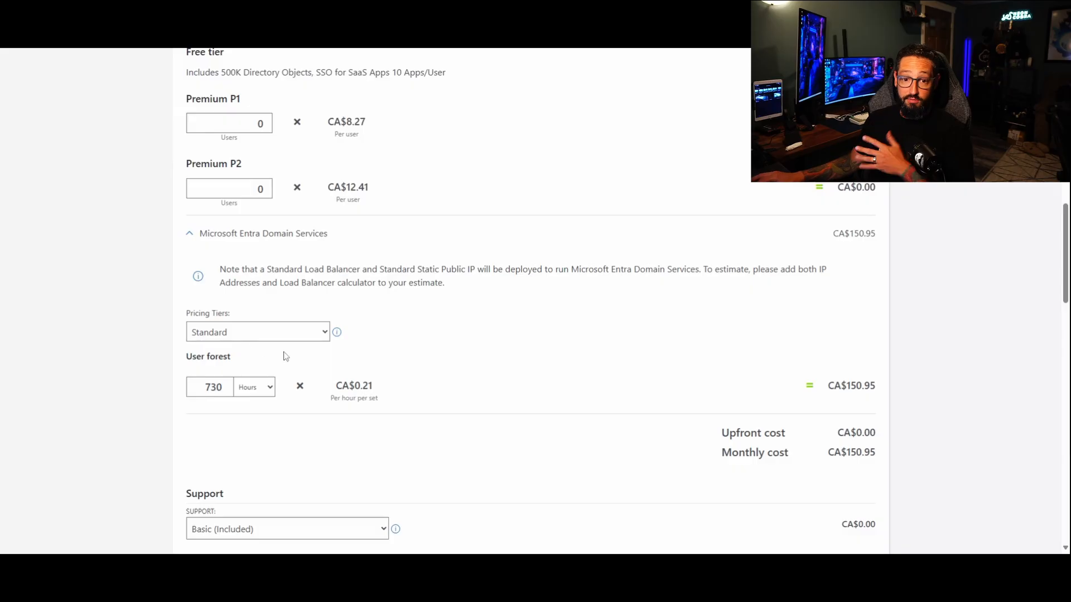
# - Set the User forest usage of Microsoft Entra Domain Services to 744 hours
pyautogui.click(196, 387)
pyautogui.moveTo(283, 434); pyautogui.dragTo(231, 439)
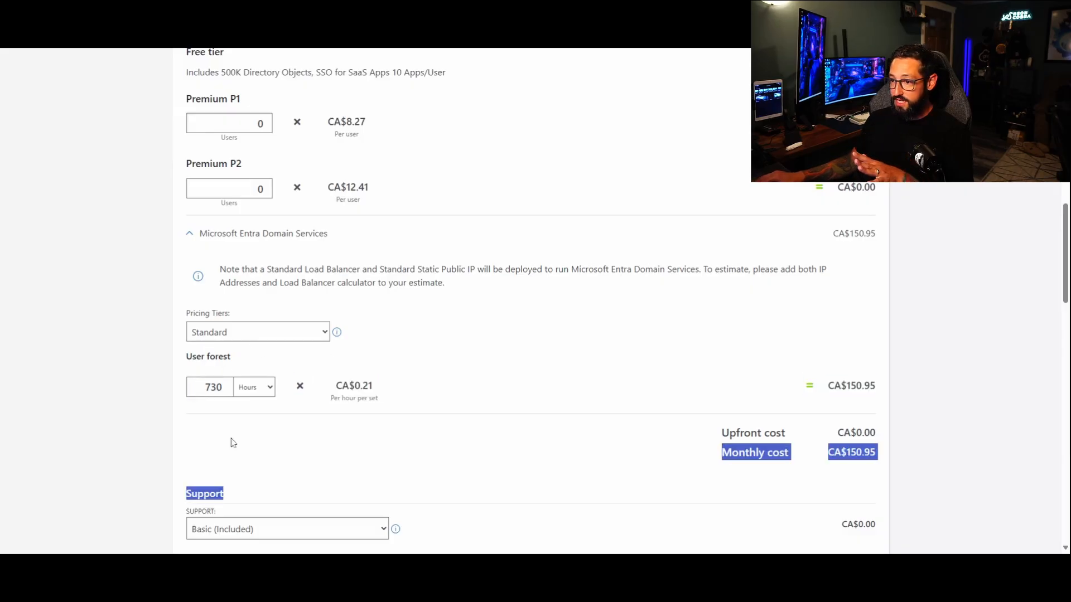
pyautogui.doubleClick(214, 388)
pyautogui.write('744')
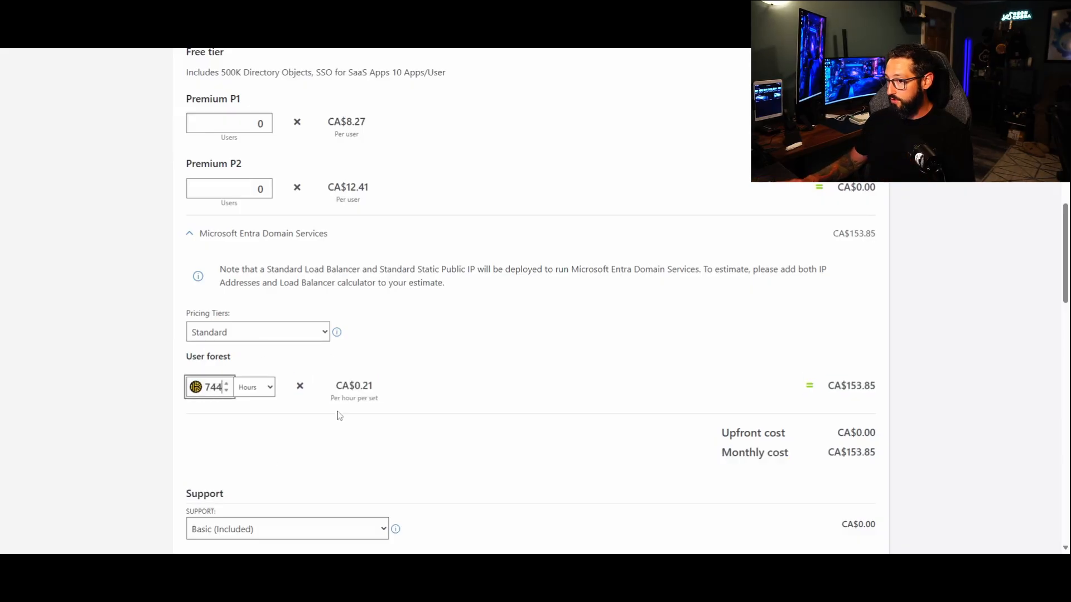
pyautogui.click(641, 459)
# - Rename the Microsoft Entra ID item "Domain Services" and collapse its details
pyautogui.scroll(4, 669, 311)
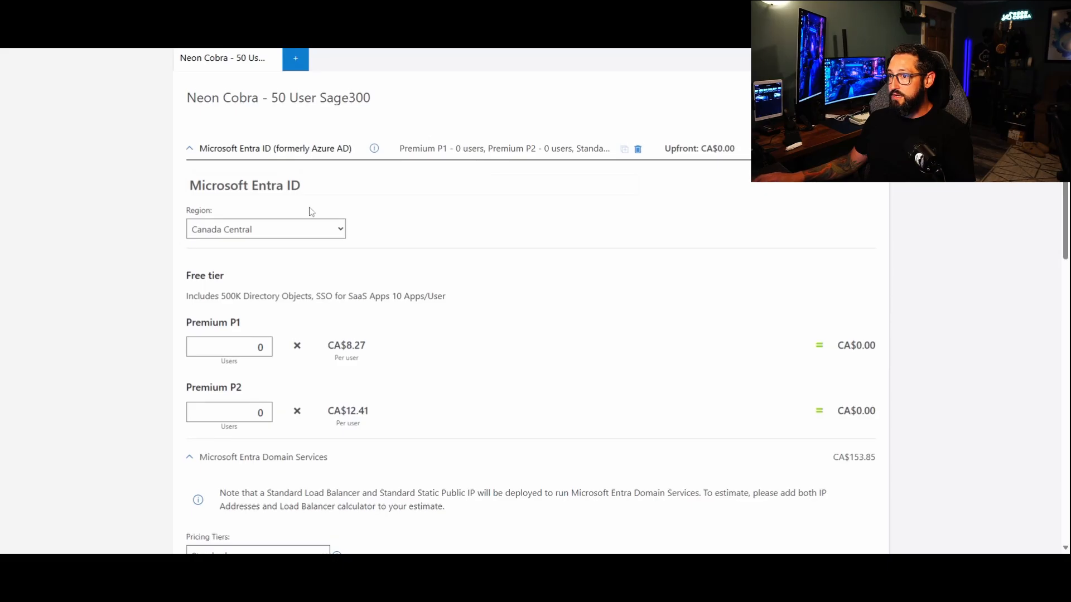
pyautogui.write('Do')
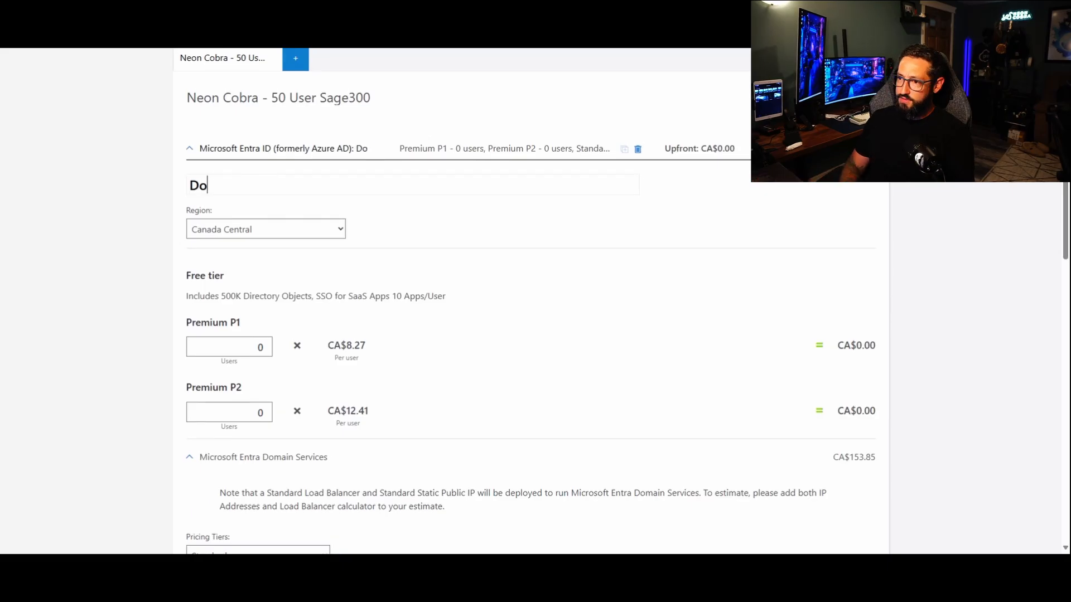
pyautogui.write('main Services')
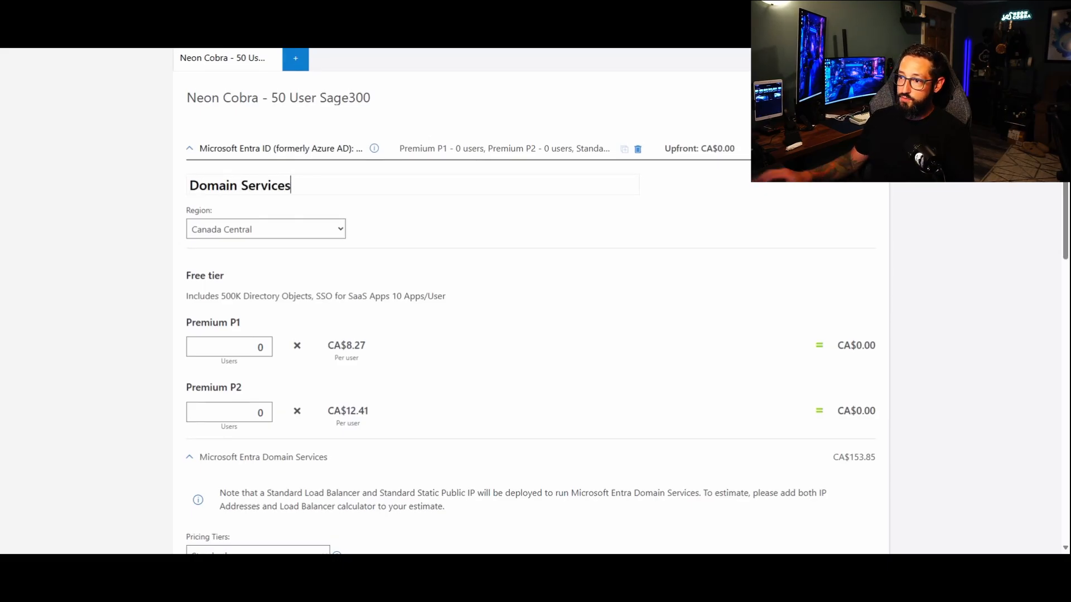
pyautogui.click(188, 149)
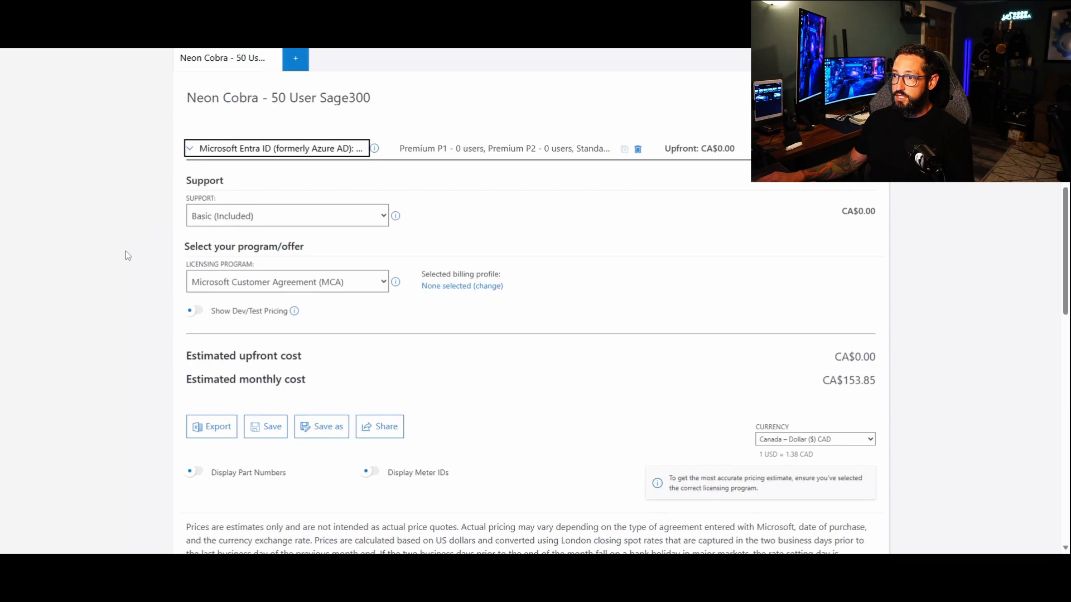
# - Search the product catalogue for "virtu" and add Virtual Machines to the estimate
pyautogui.scroll(5, 126, 257)
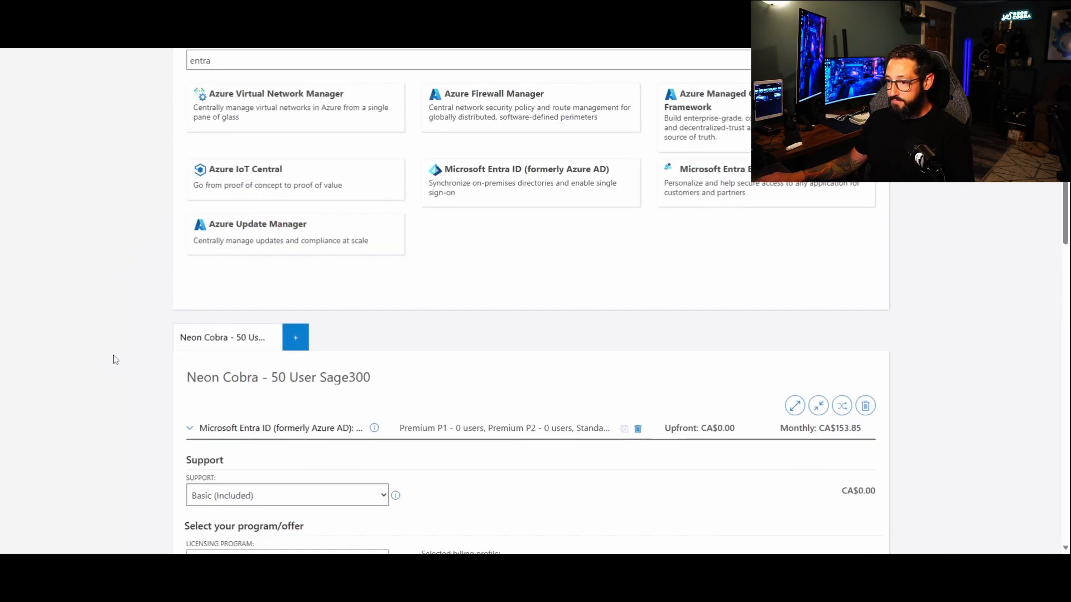
pyautogui.scroll(4, 106, 369)
pyautogui.hotkey('ctrl', 'a')
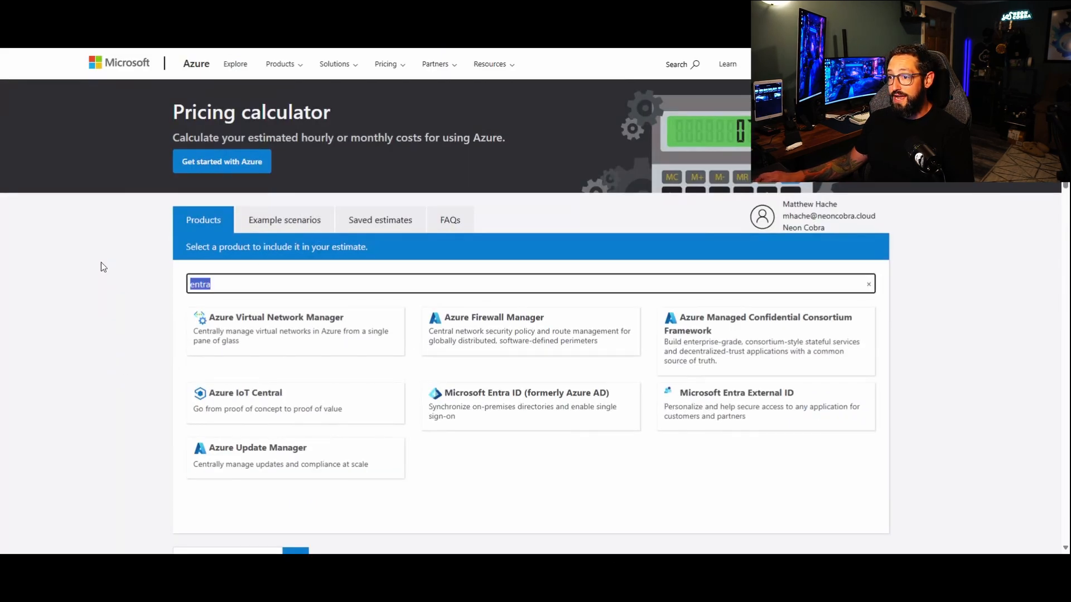
pyautogui.write('virtu')
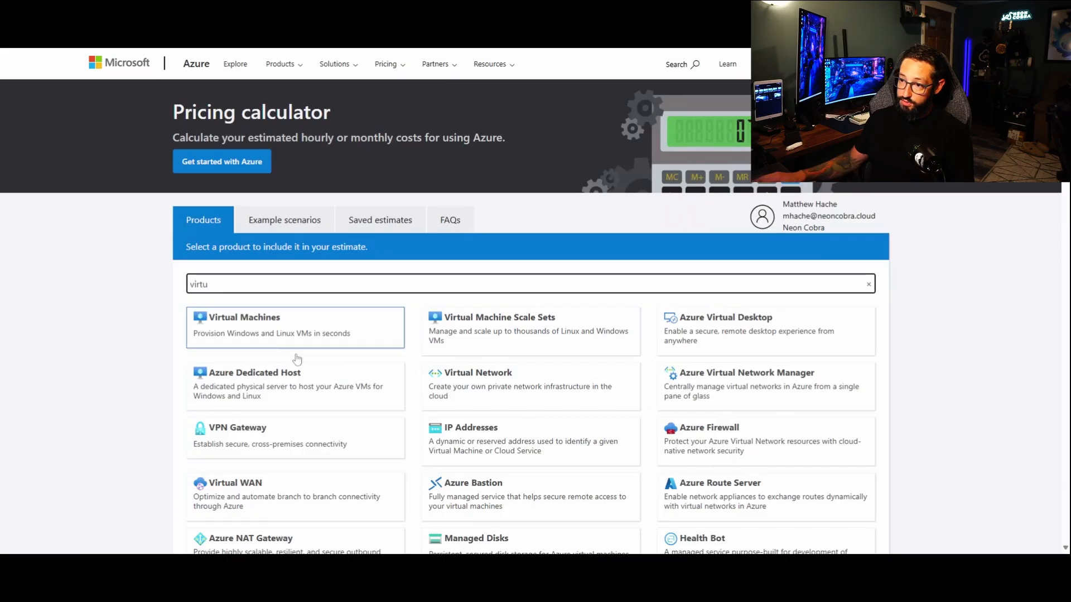
pyautogui.click(297, 334)
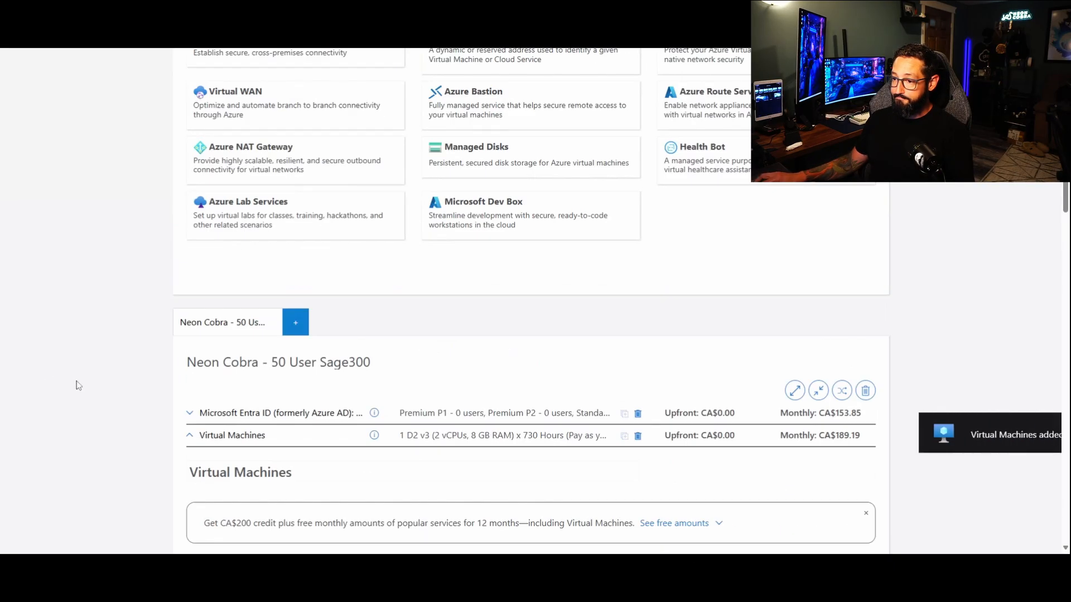
# - Rename the Virtual Machines item "Sage300" and dismiss its free-credit banner
pyautogui.hotkey('ctrl', 'a')
pyautogui.write('S')
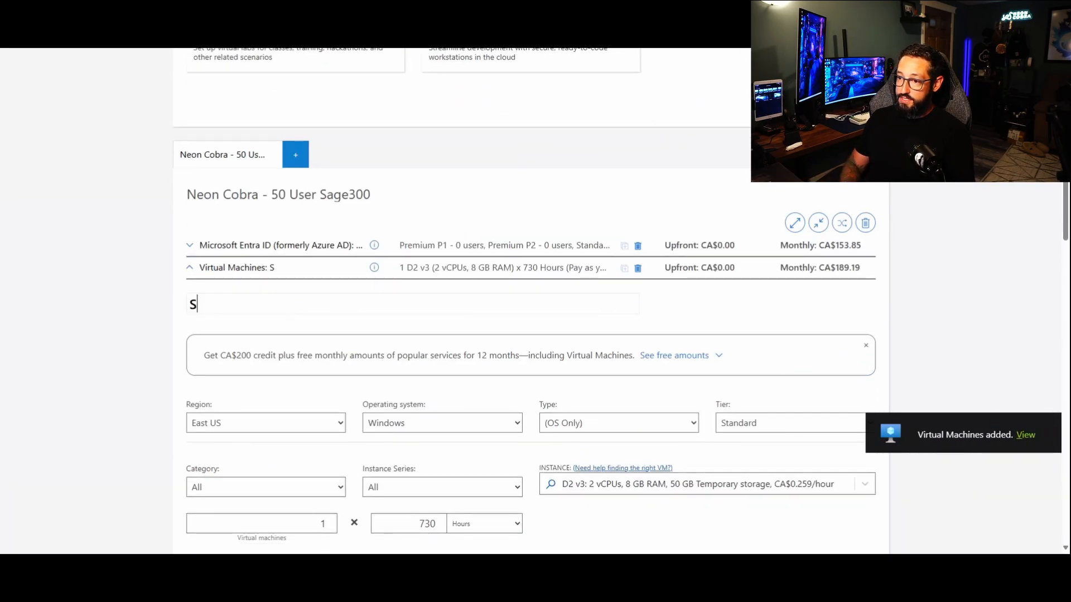
pyautogui.write('age300')
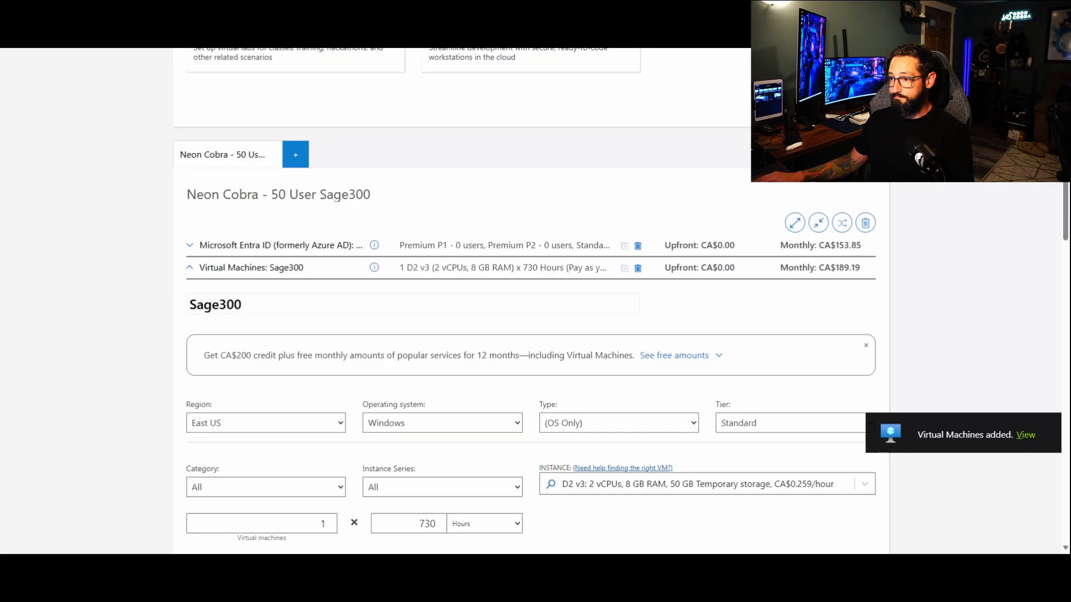
pyautogui.click(865, 346)
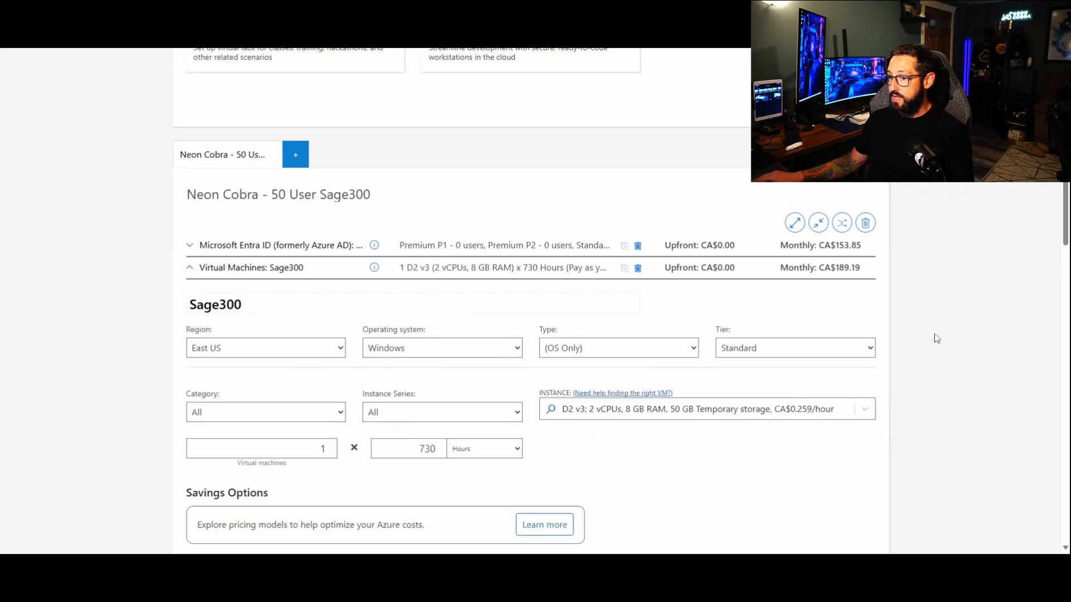
# - Set the Sage300 virtual machine's region to Canada Central and its type to SQL Server
pyautogui.click(276, 352)
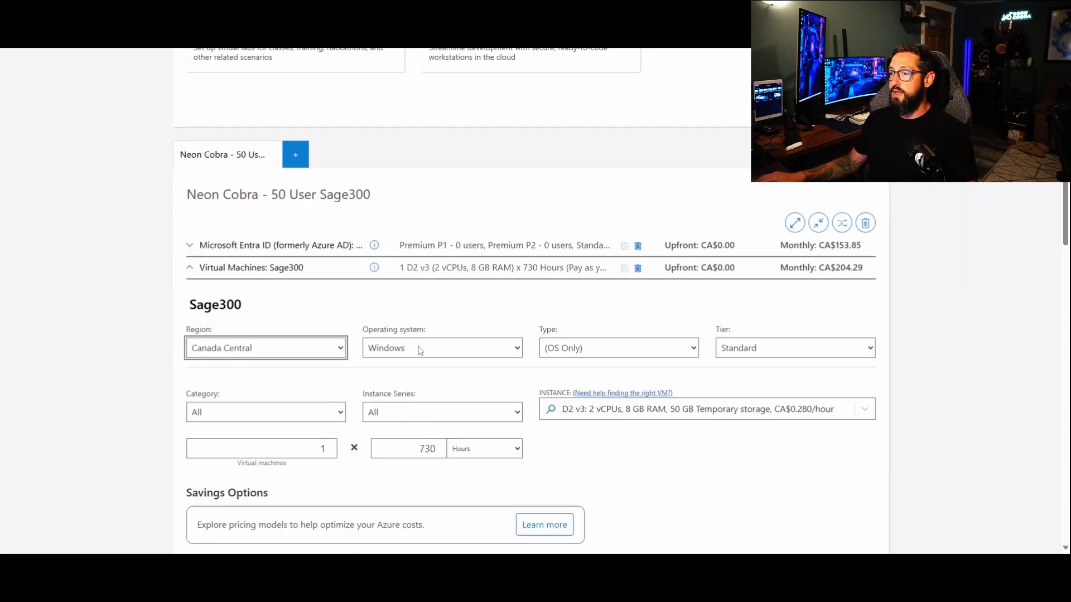
pyautogui.click(631, 350)
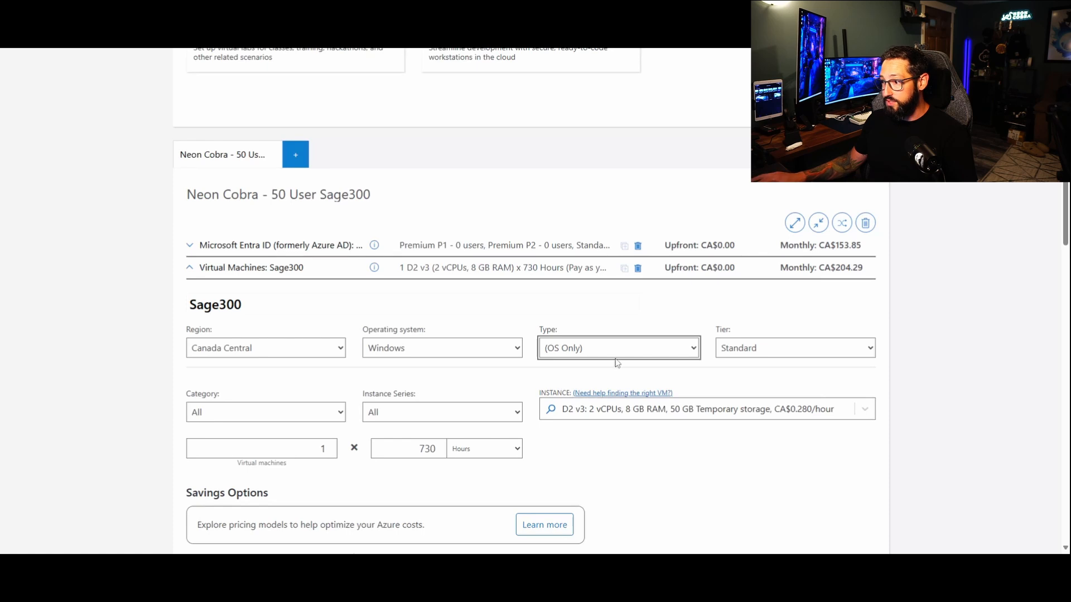
pyautogui.click(605, 388)
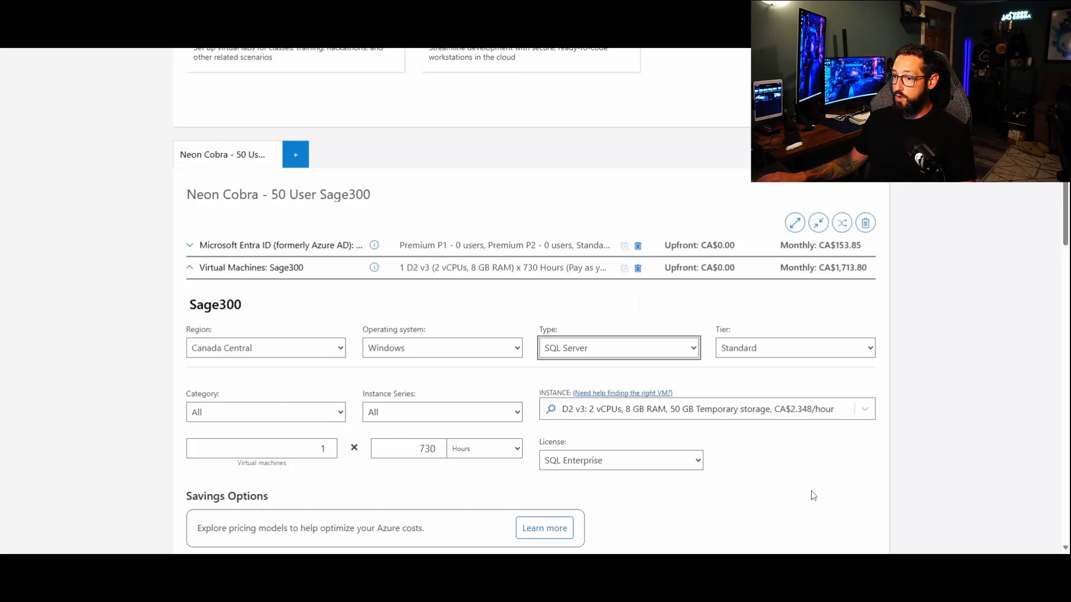
# - Review the SQL Server software licensing options and set the Sage300 machine's license to SQL Standard
pyautogui.scroll(-2, 813, 495)
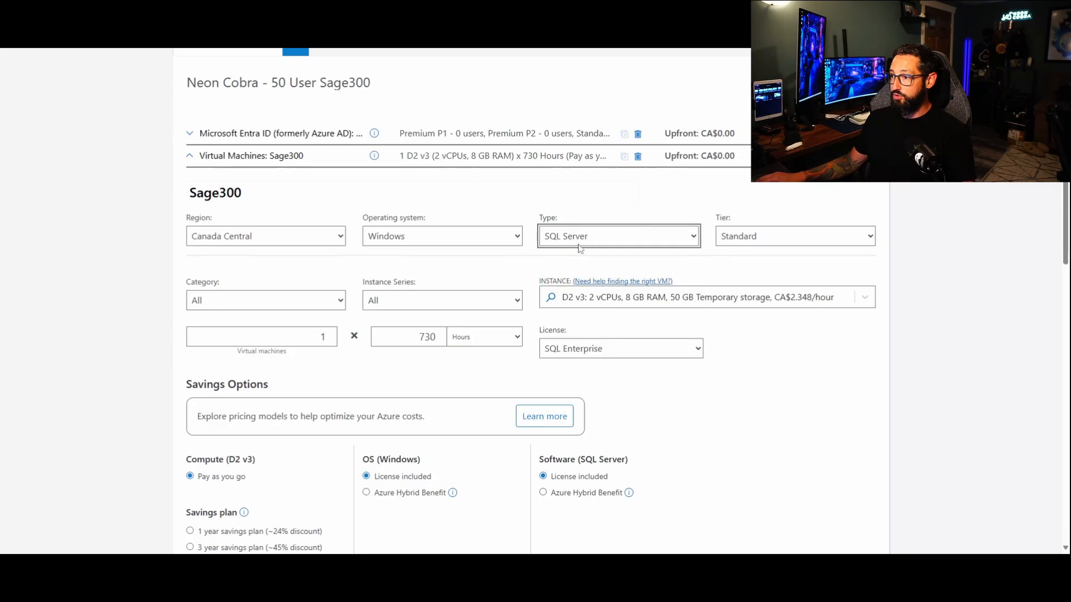
pyautogui.scroll(-2, 580, 250)
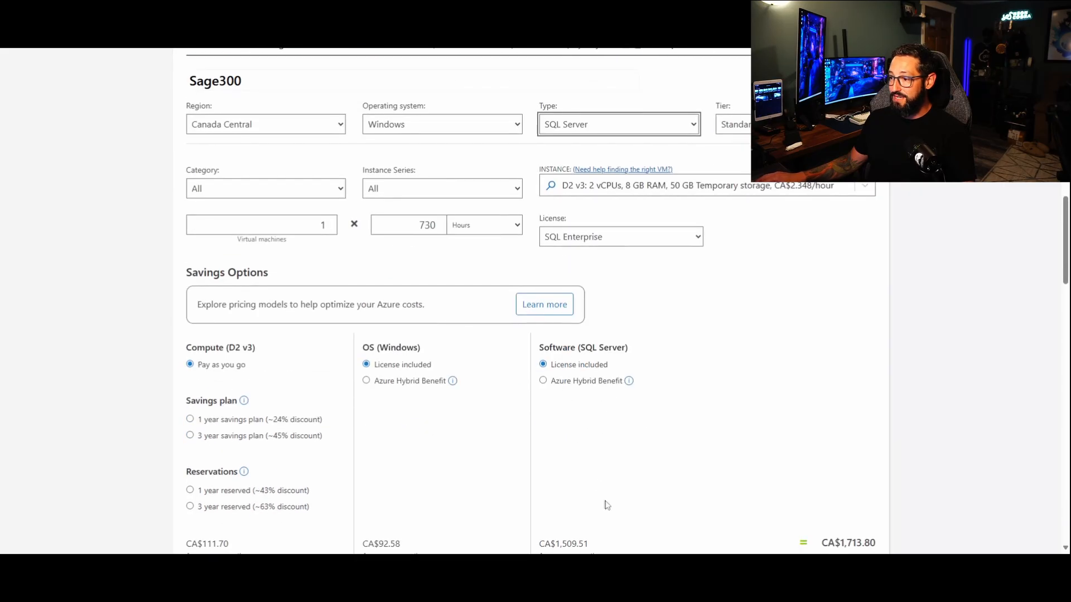
pyautogui.scroll(1, 641, 446)
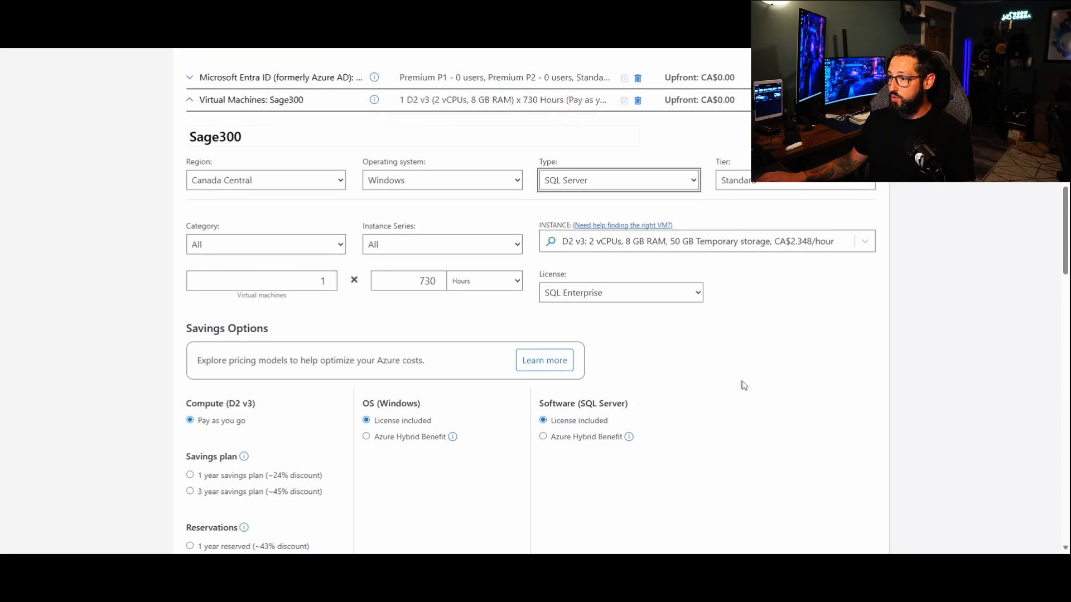
pyautogui.scroll(-2, 741, 382)
pyautogui.moveTo(601, 488); pyautogui.dragTo(488, 464)
pyautogui.scroll(3, 743, 407)
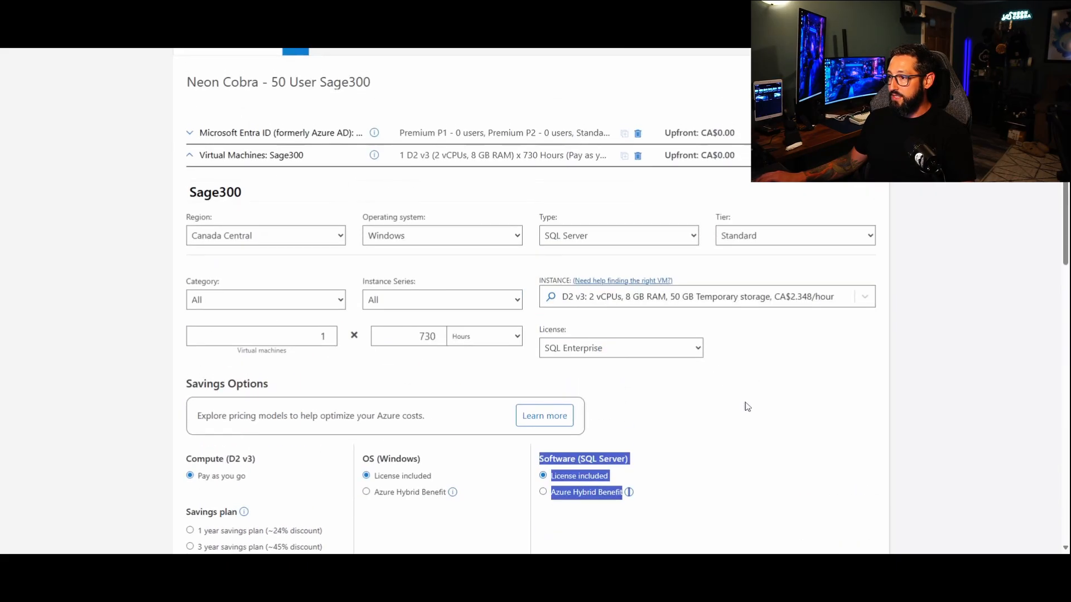
pyautogui.click(747, 406)
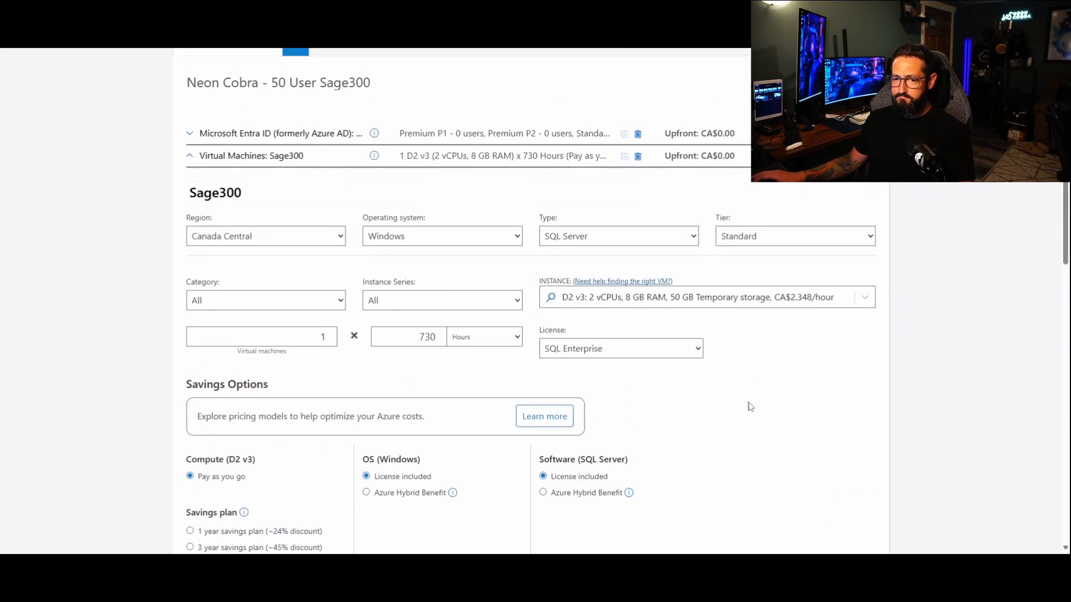
pyautogui.click(646, 356)
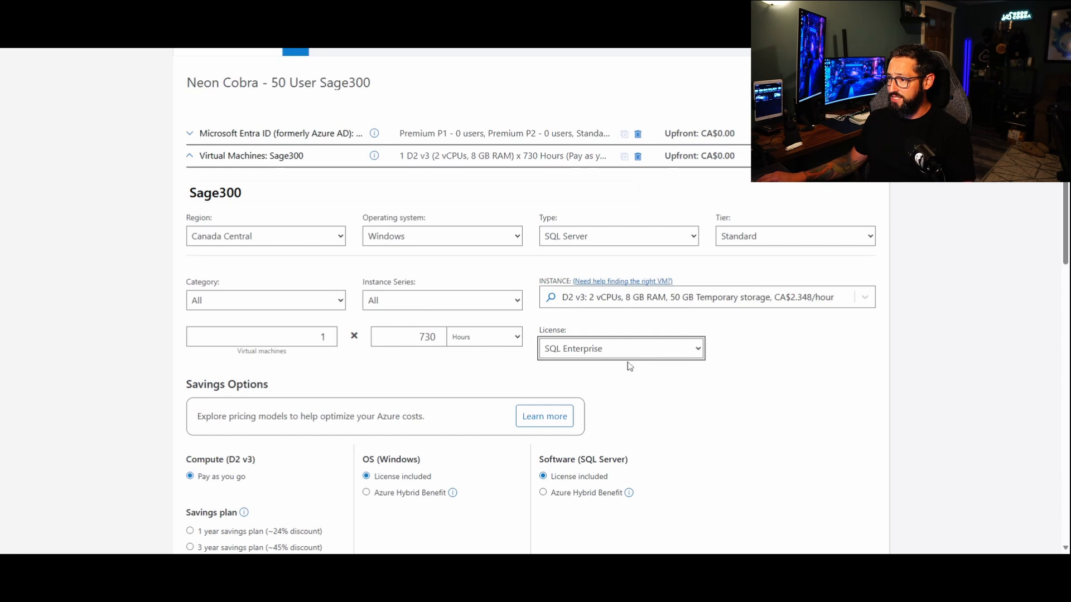
pyautogui.click(592, 393)
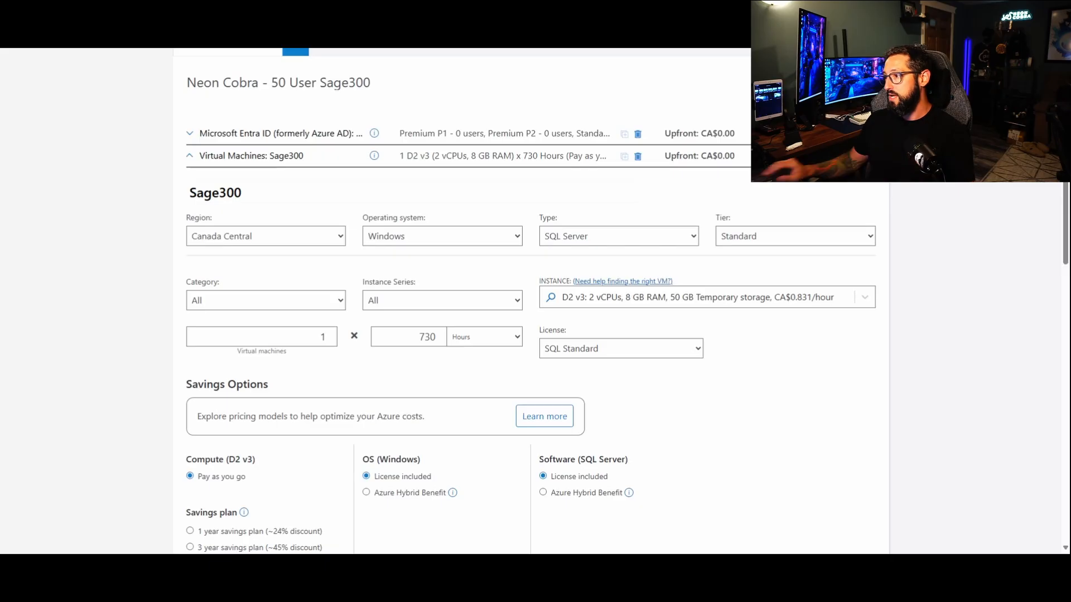
# - Find "d4s" instances, select D4s v5 for the Sage300 machine, and check its monthly SQL Server cost
pyautogui.click(687, 300)
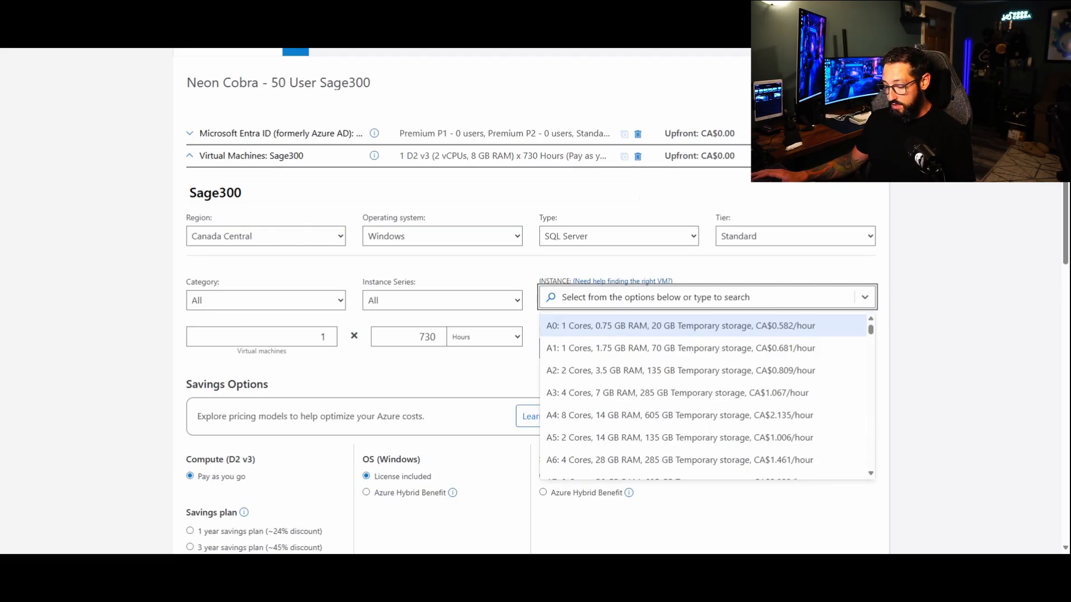
pyautogui.write('d4s')
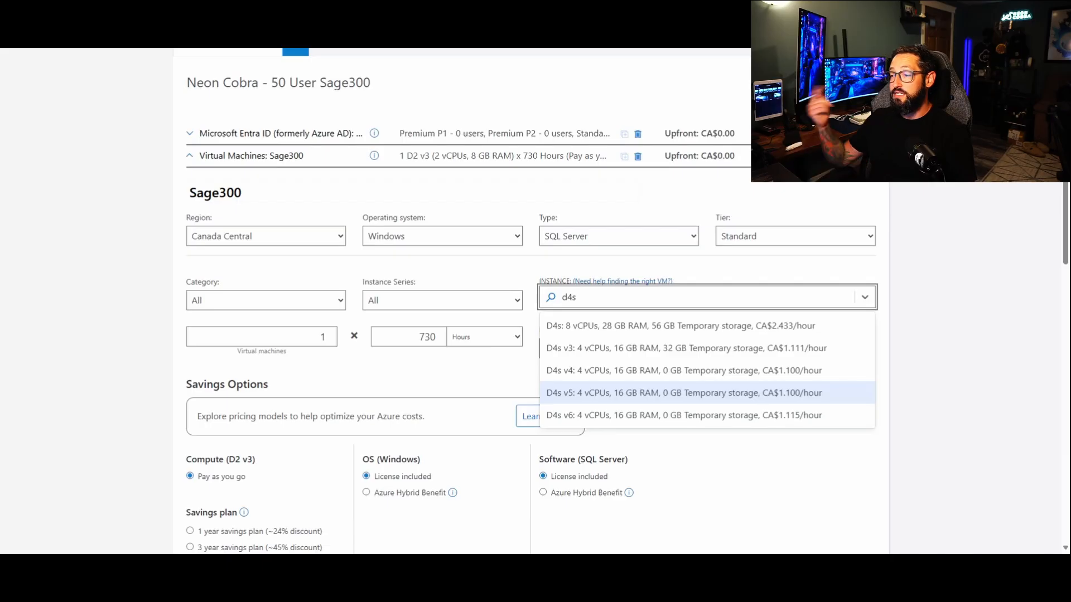
pyautogui.click(638, 393)
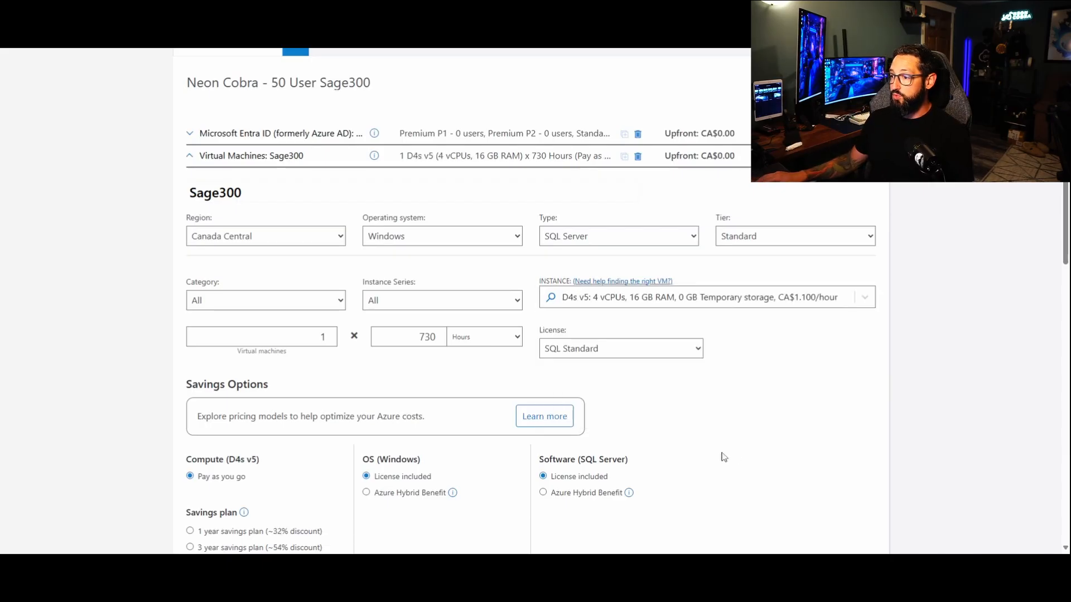
pyautogui.scroll(-2, 722, 454)
pyautogui.moveTo(582, 544); pyautogui.dragTo(555, 550)
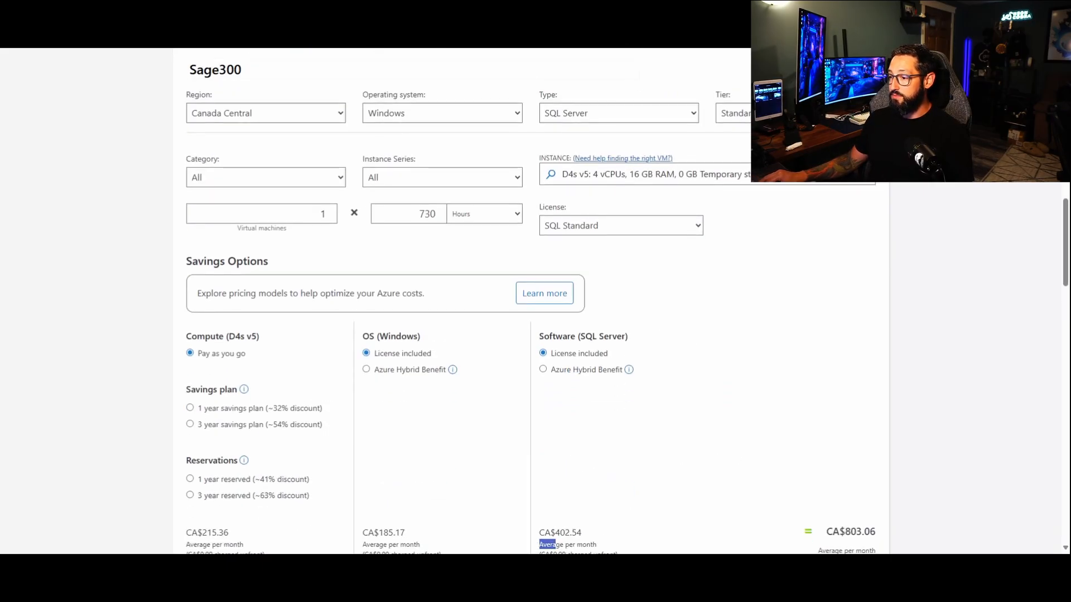
# - Switch the Sage300 instance to D8s v5 and examine its monthly SQL Server and Windows license costs
pyautogui.click(594, 186)
pyautogui.write('d8s')
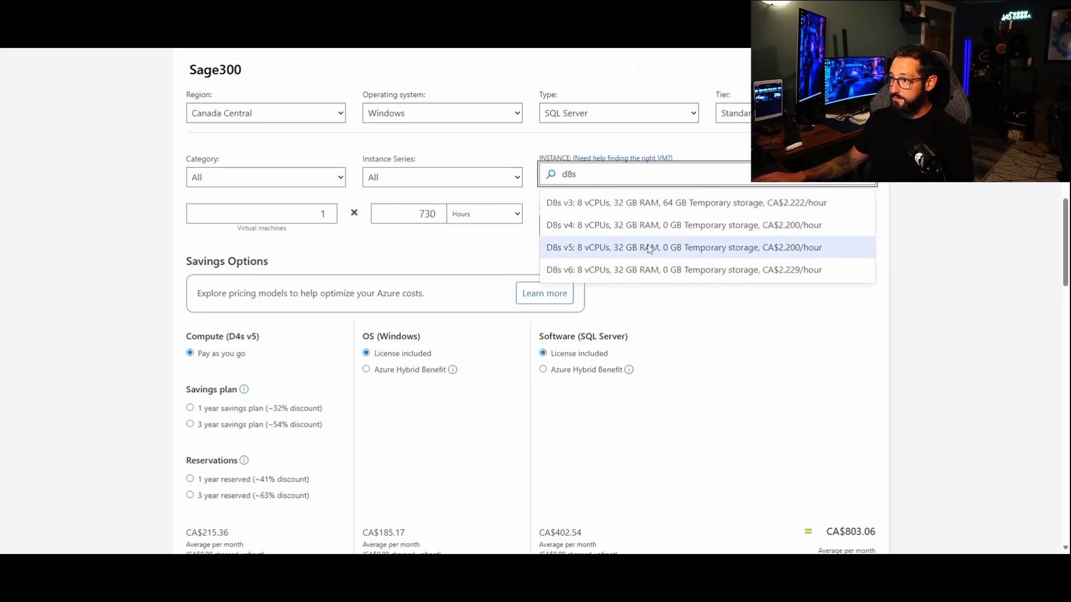
pyautogui.click(627, 246)
pyautogui.doubleClick(583, 532)
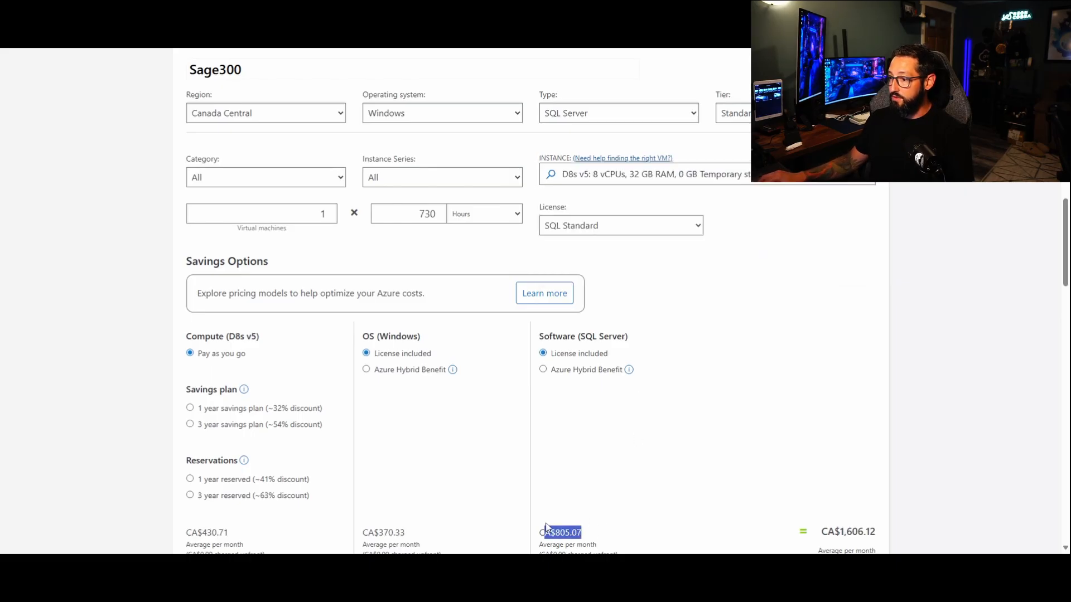
pyautogui.click(721, 411)
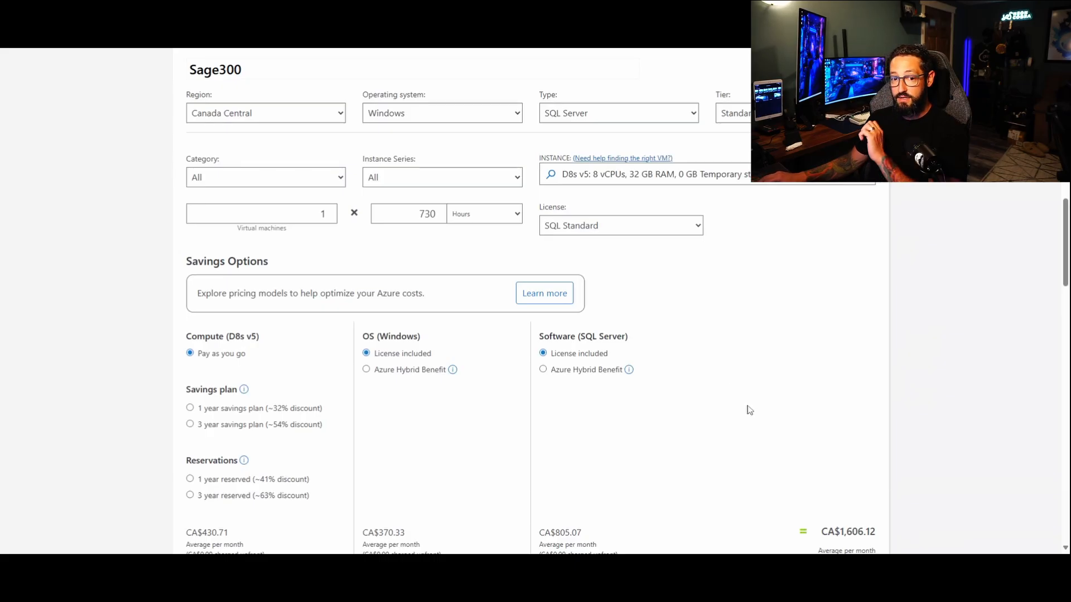
pyautogui.moveTo(383, 532); pyautogui.dragTo(420, 539)
pyautogui.click(418, 539)
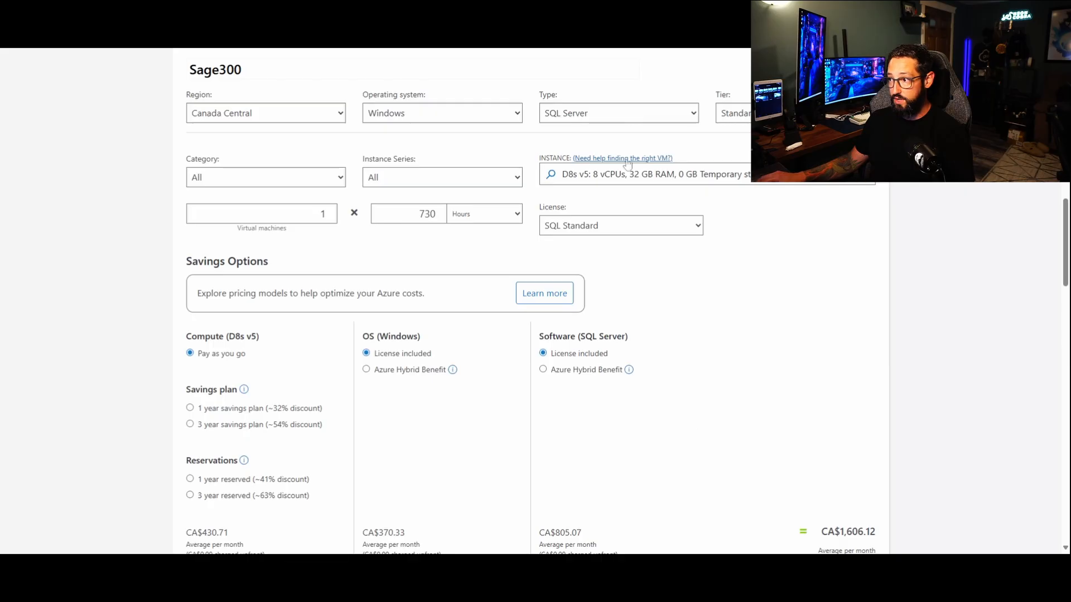
# - Search the instances for "e4s" and select E4s v5 for the Sage300 machine
pyautogui.click(624, 175)
pyautogui.write('e4s')
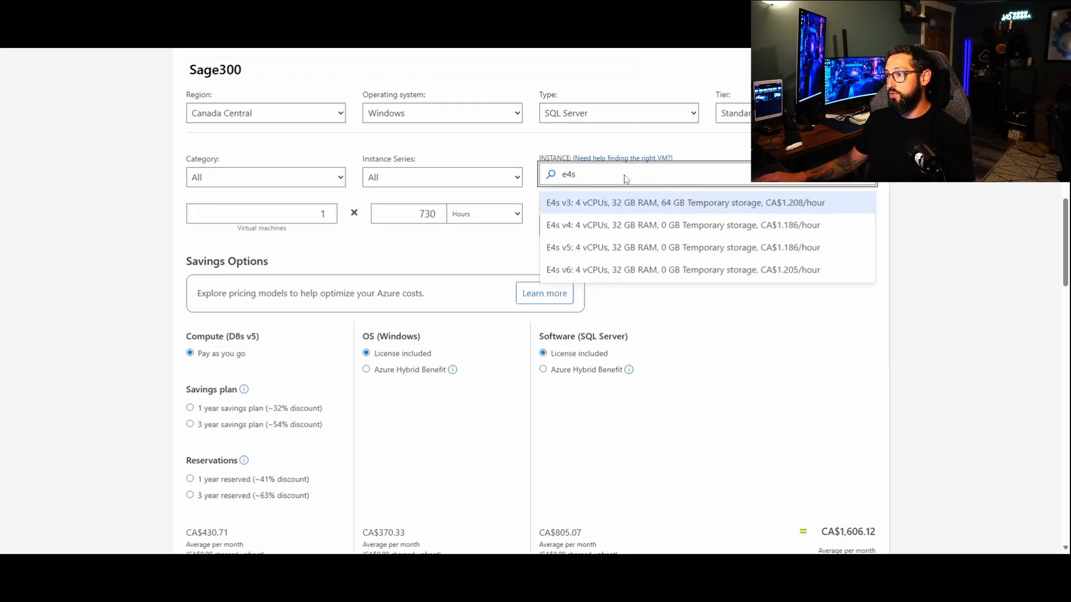
pyautogui.click(609, 250)
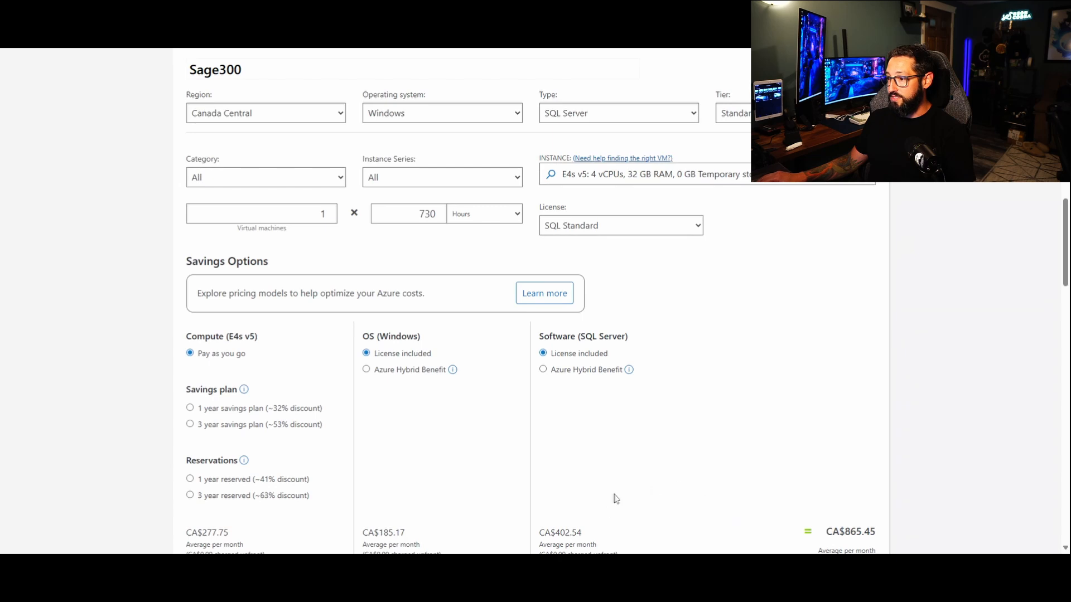
# - Select the constrained-core E8-4s v5 instance for the Sage300 machine and examine its Windows and SQL Server costs
pyautogui.click(635, 183)
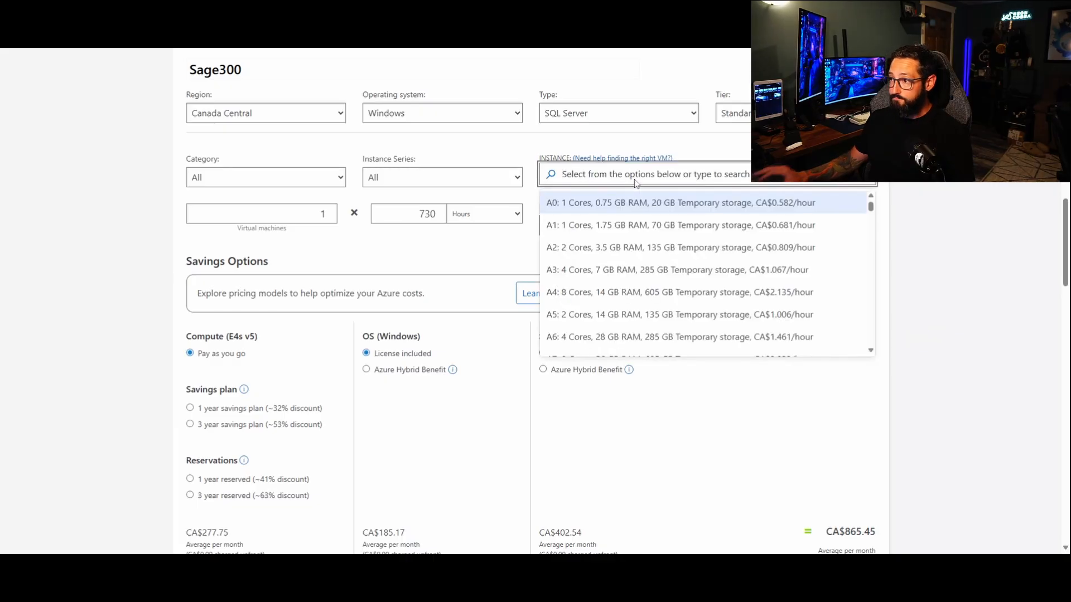
pyautogui.write('e8')
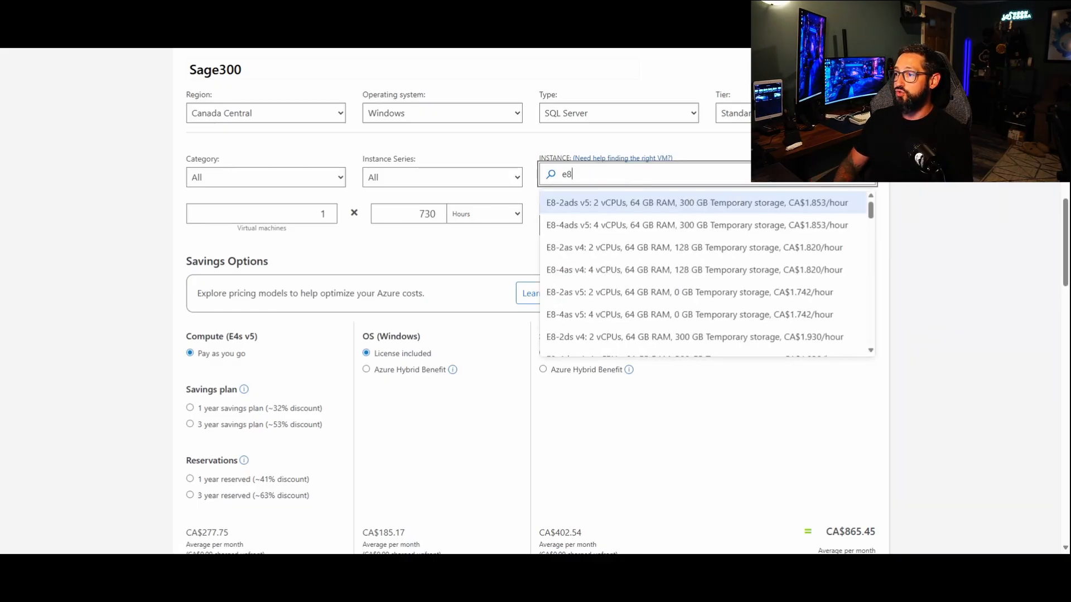
pyautogui.write('-4')
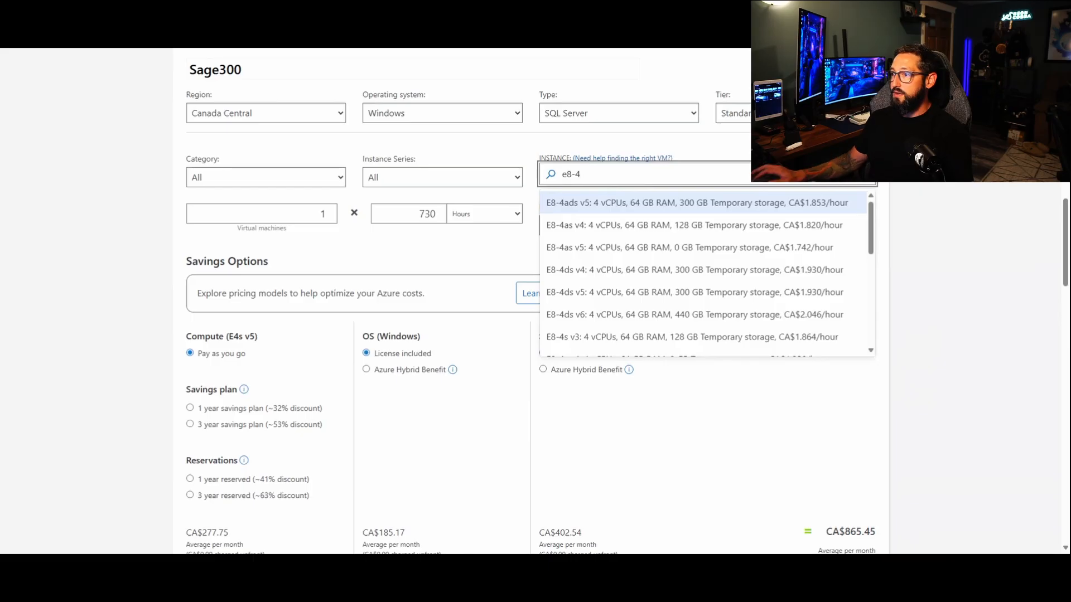
pyautogui.write('s')
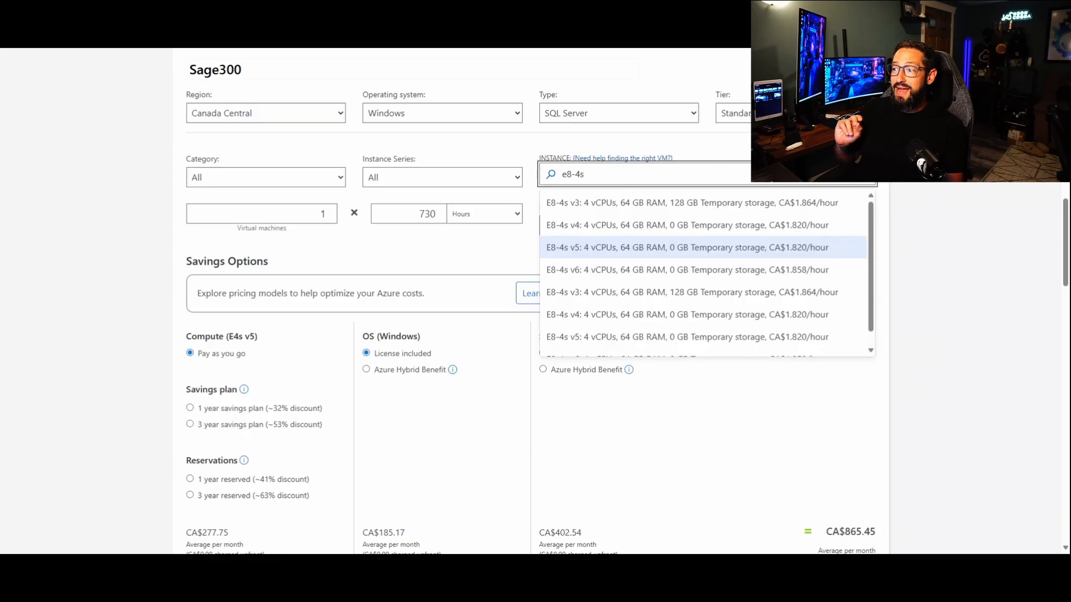
pyautogui.click(636, 246)
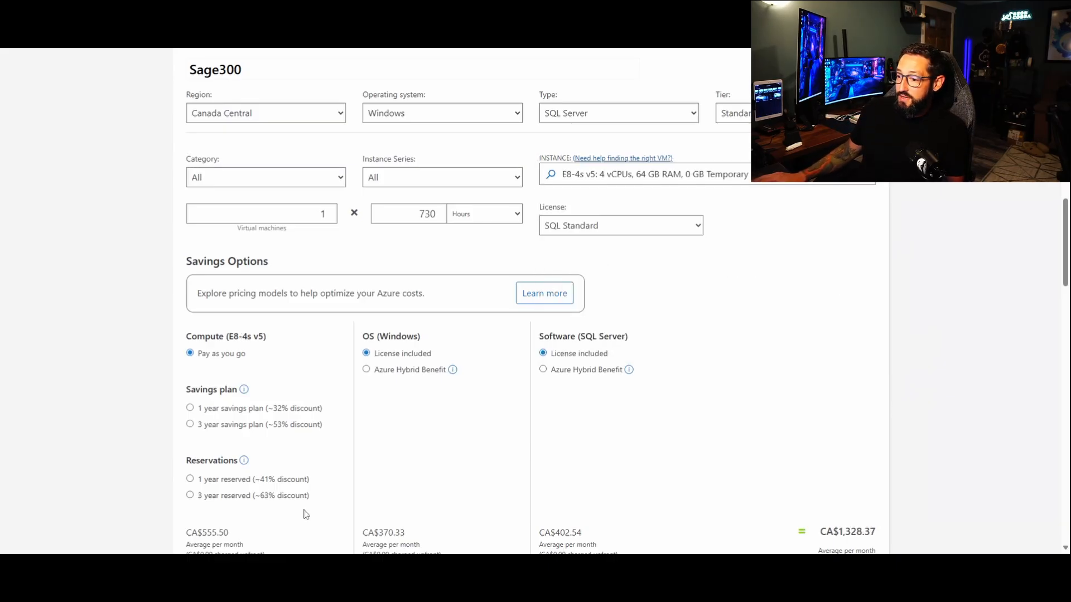
pyautogui.scroll(-1, 384, 496)
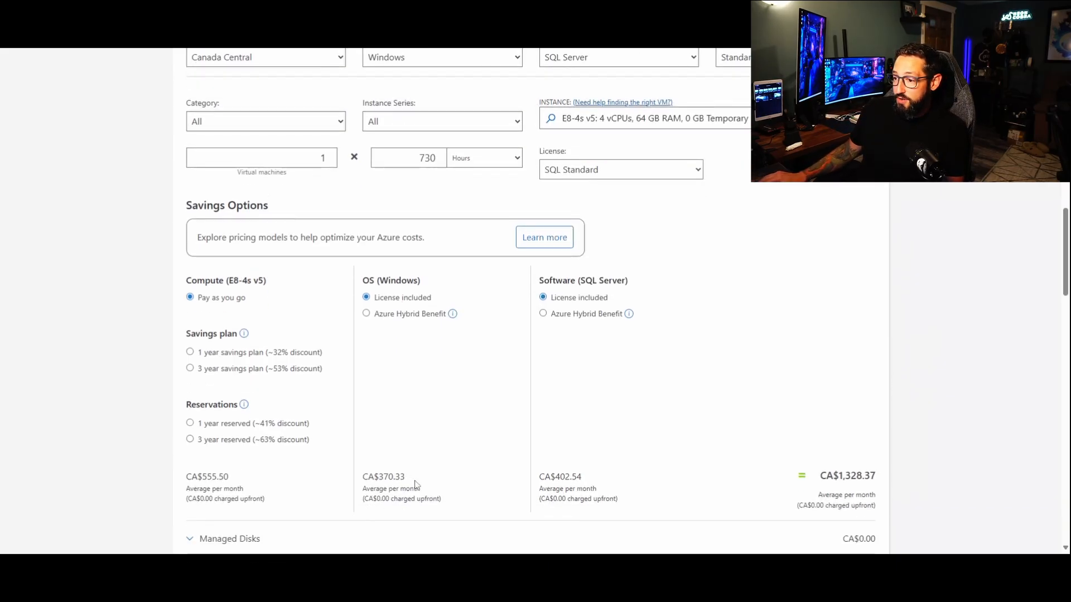
pyautogui.moveTo(406, 476); pyautogui.dragTo(362, 477)
pyautogui.moveTo(582, 477); pyautogui.dragTo(560, 477)
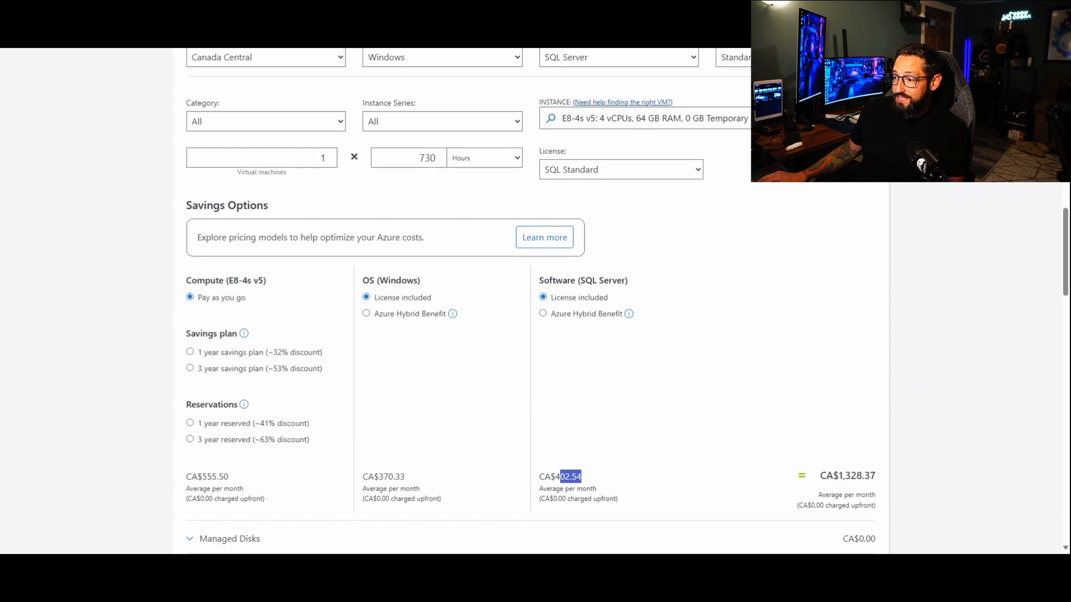
# - Return the Sage300 machine to the E4s v5 instance and choose the 3 year reserved compute option
pyautogui.scroll(1, 635, 309)
pyautogui.click(621, 176)
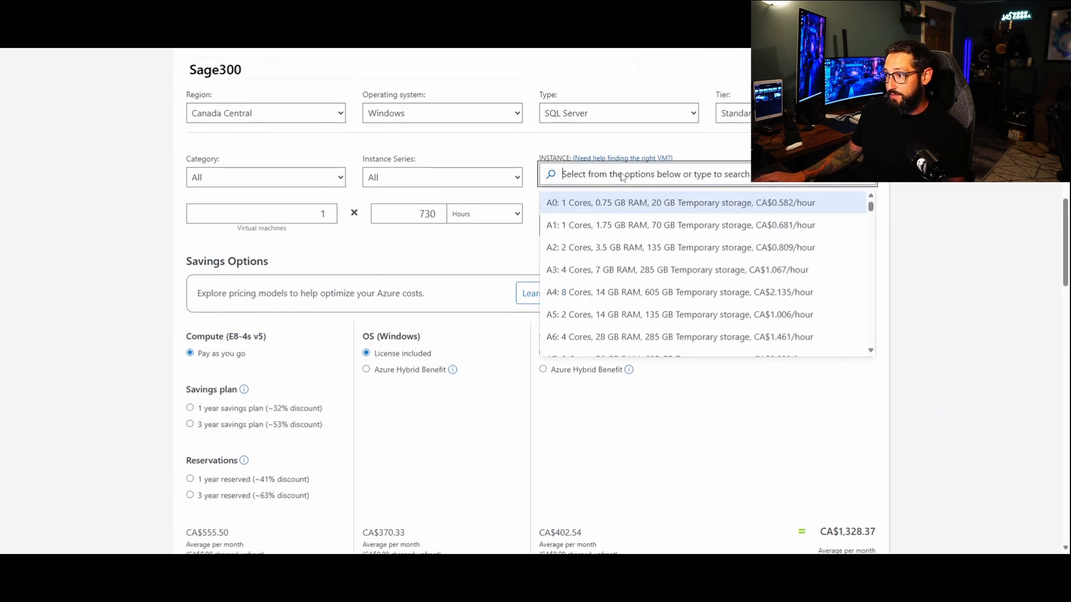
pyautogui.write('e4s')
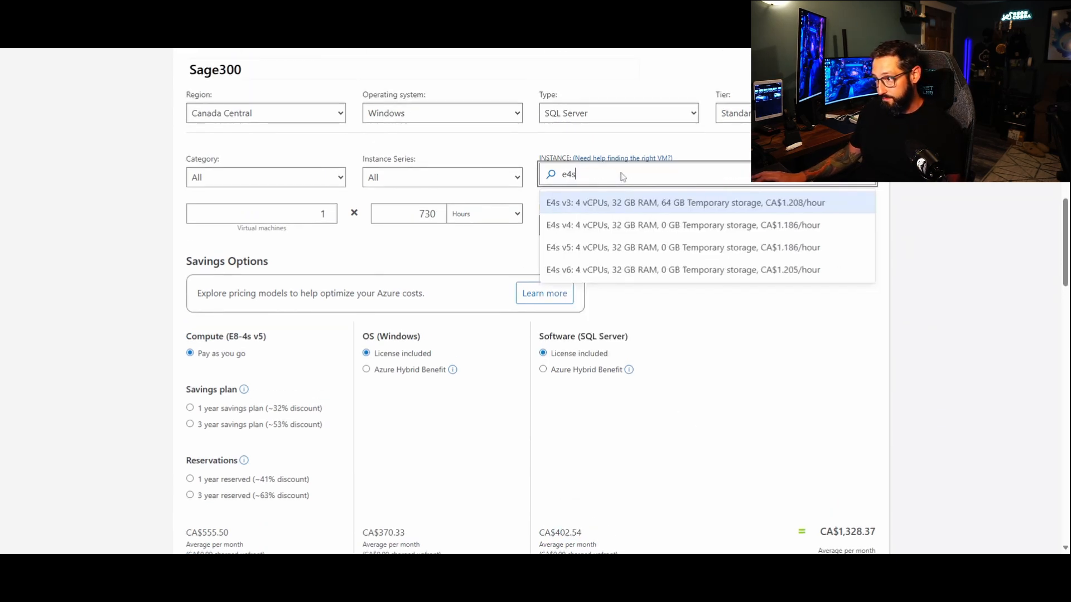
pyautogui.click(594, 248)
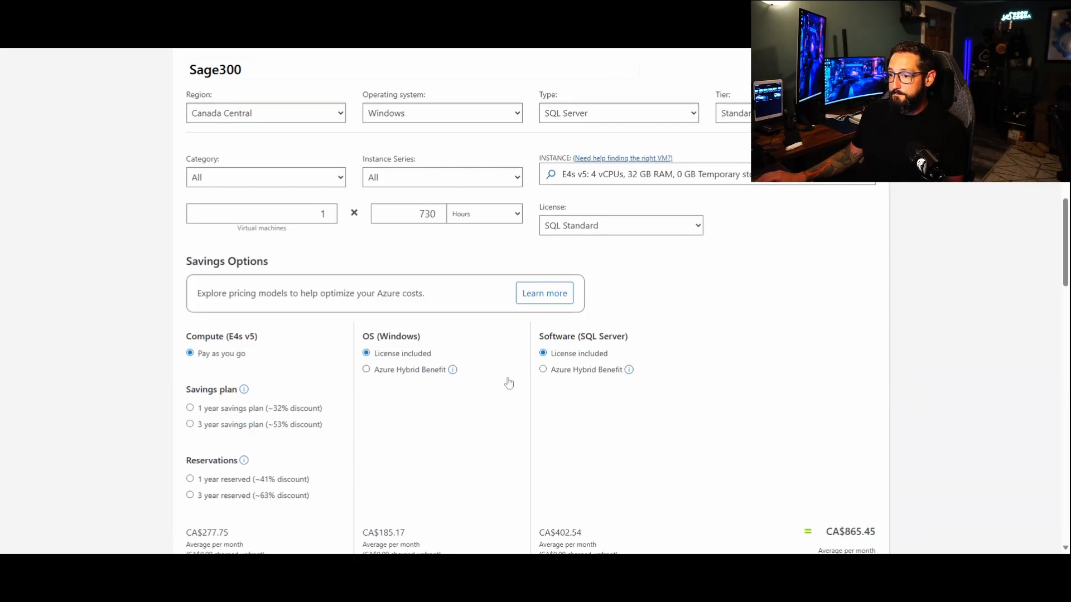
pyautogui.scroll(-1, 506, 380)
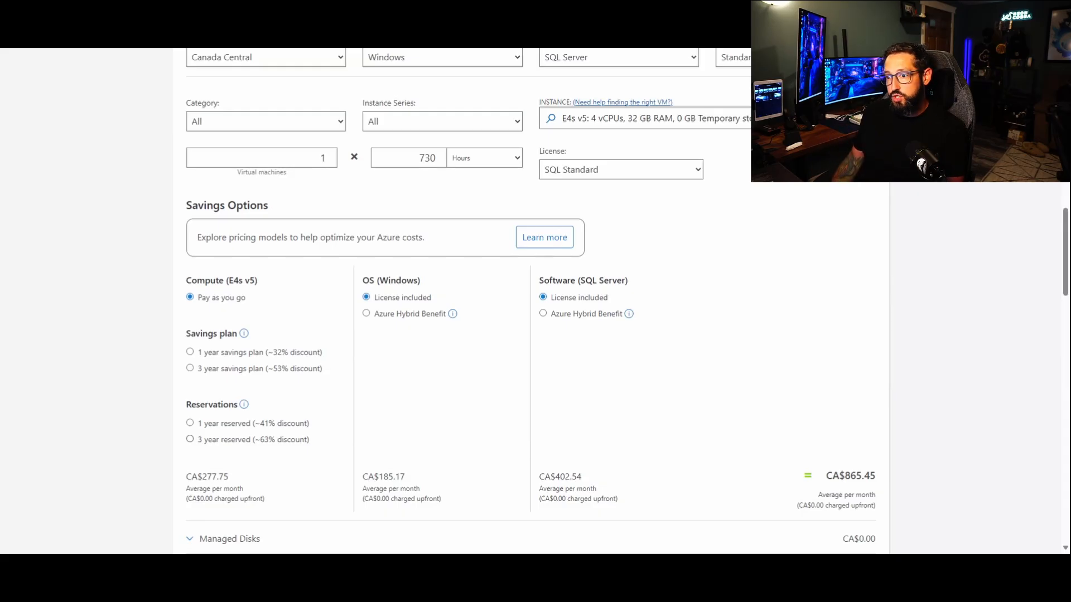
pyautogui.click(219, 446)
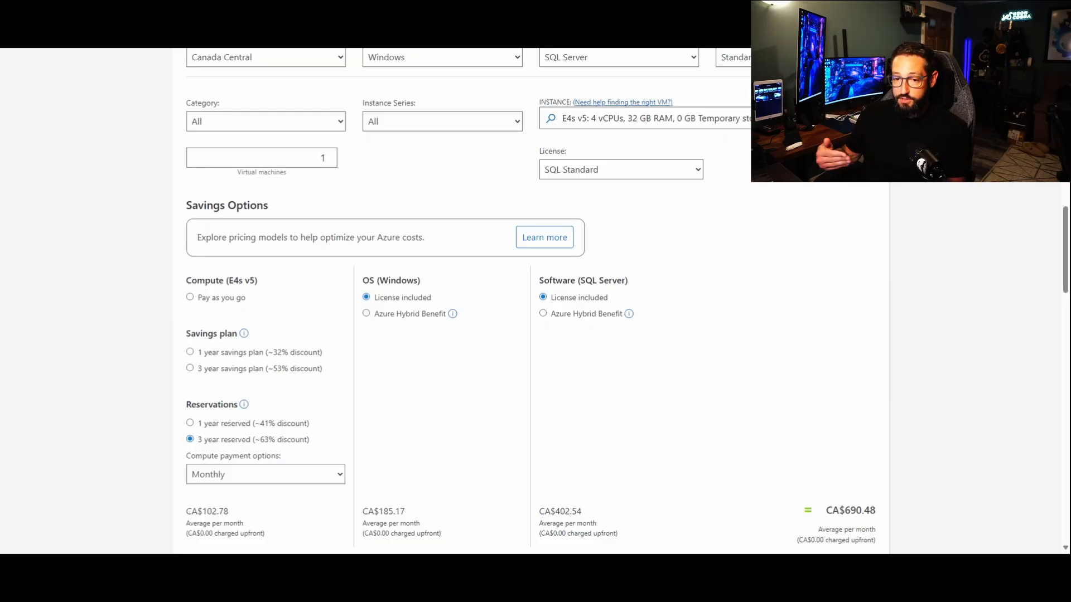
# - Compare the Sage300 machine's Windows cost with license included and with Azure Hybrid Benefit, keep Azure Hybrid Benefit, and examine the SQL Server cost
pyautogui.click(405, 316)
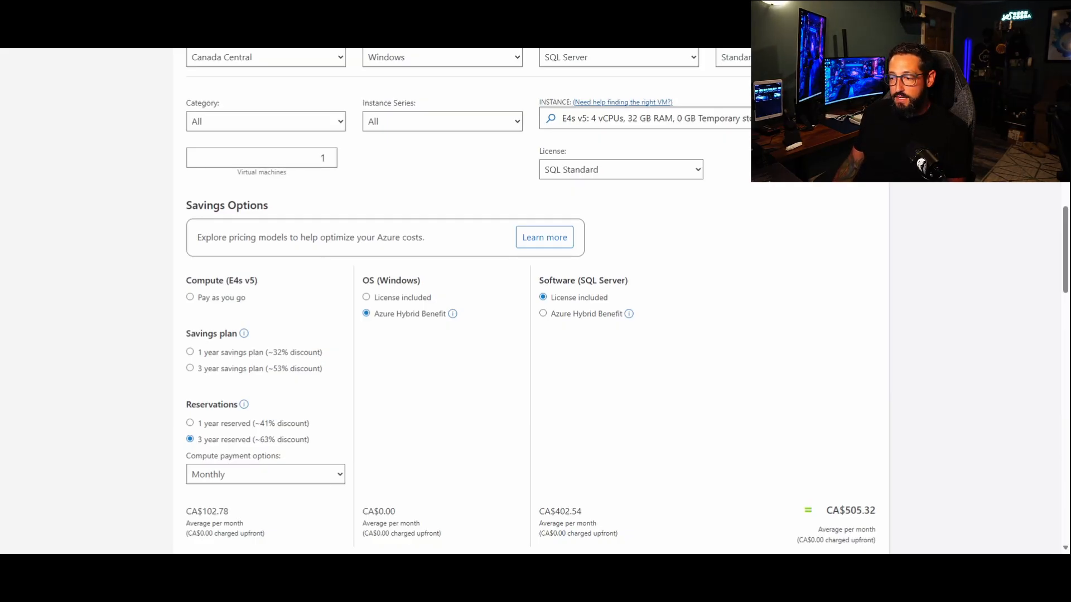
pyautogui.click(399, 301)
pyautogui.moveTo(405, 511); pyautogui.dragTo(373, 511)
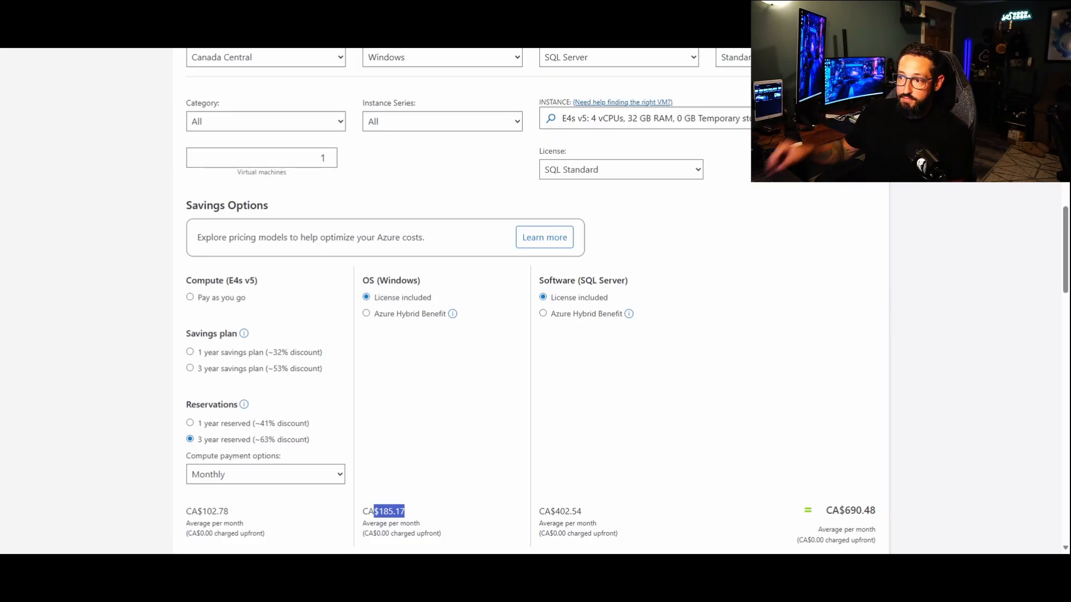
pyautogui.click(423, 314)
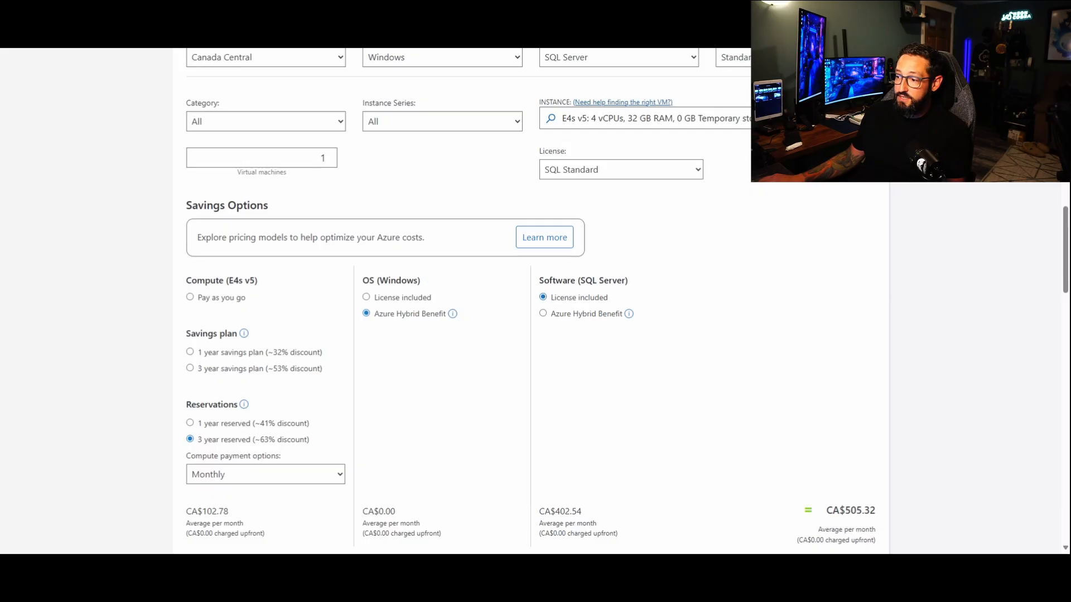
pyautogui.moveTo(582, 512); pyautogui.dragTo(555, 512)
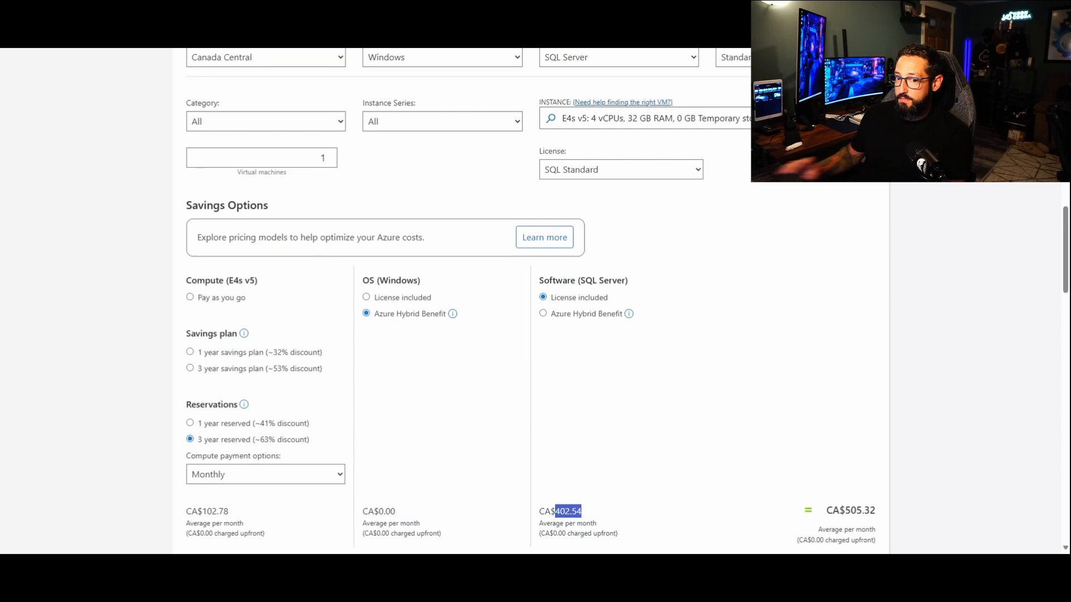
# - Add one Standard SSD managed disk of size E10: 128 GiB to the Sage300 machine and collapse its entry
pyautogui.scroll(-4, 691, 373)
pyautogui.click(241, 350)
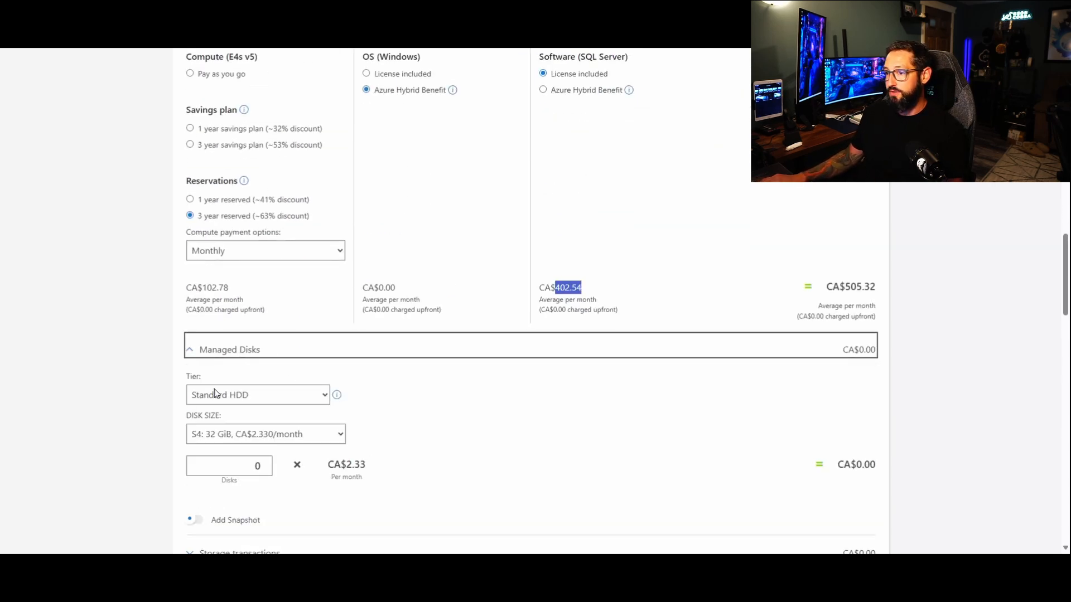
pyautogui.click(215, 393)
pyautogui.click(218, 460)
pyautogui.click(227, 435)
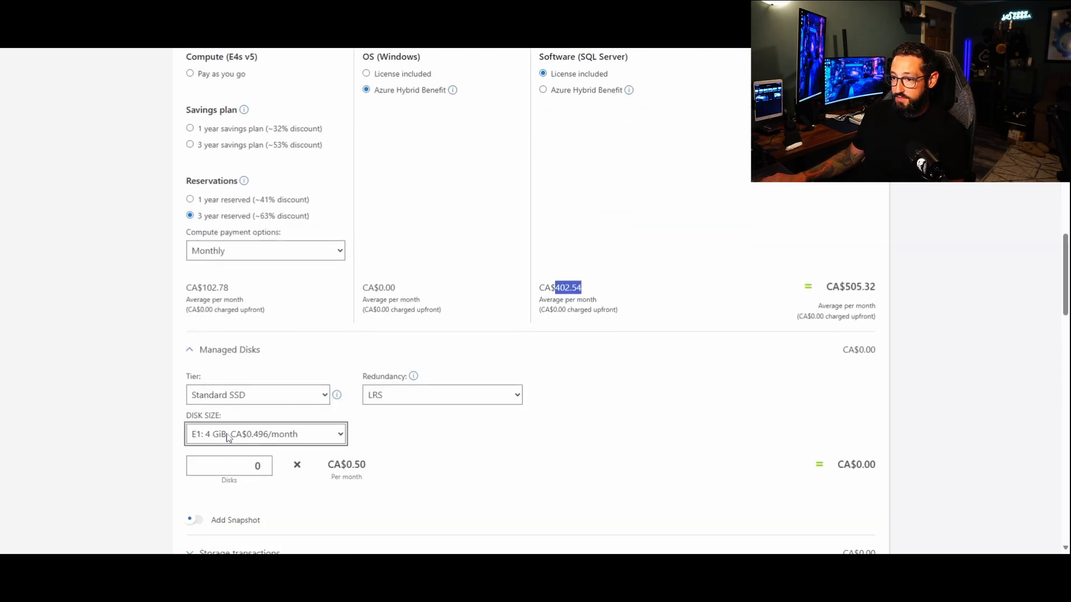
pyautogui.click(271, 473)
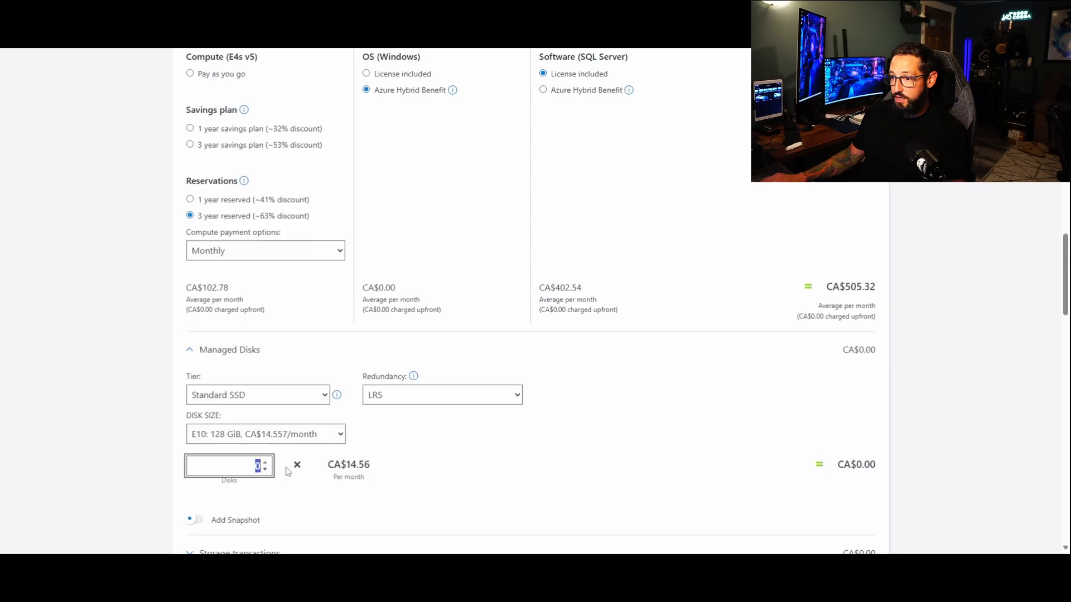
pyautogui.scroll(8, 557, 390)
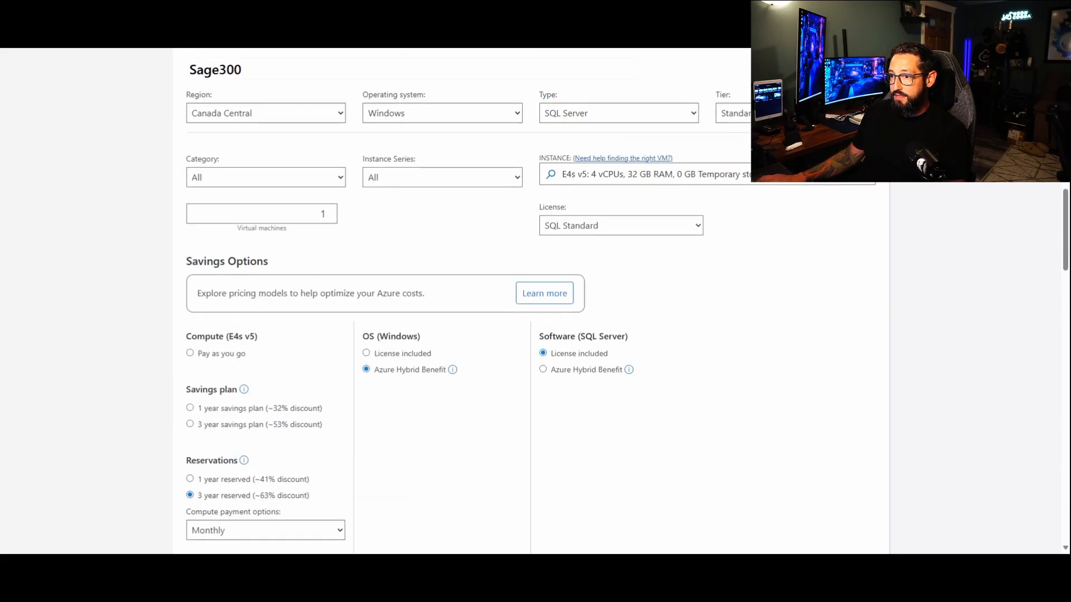
pyautogui.click(195, 202)
# - Search the products for "managed di", add Managed Disks to the estimate and name the entry "SQL Data"
pyautogui.scroll(8, 223, 240)
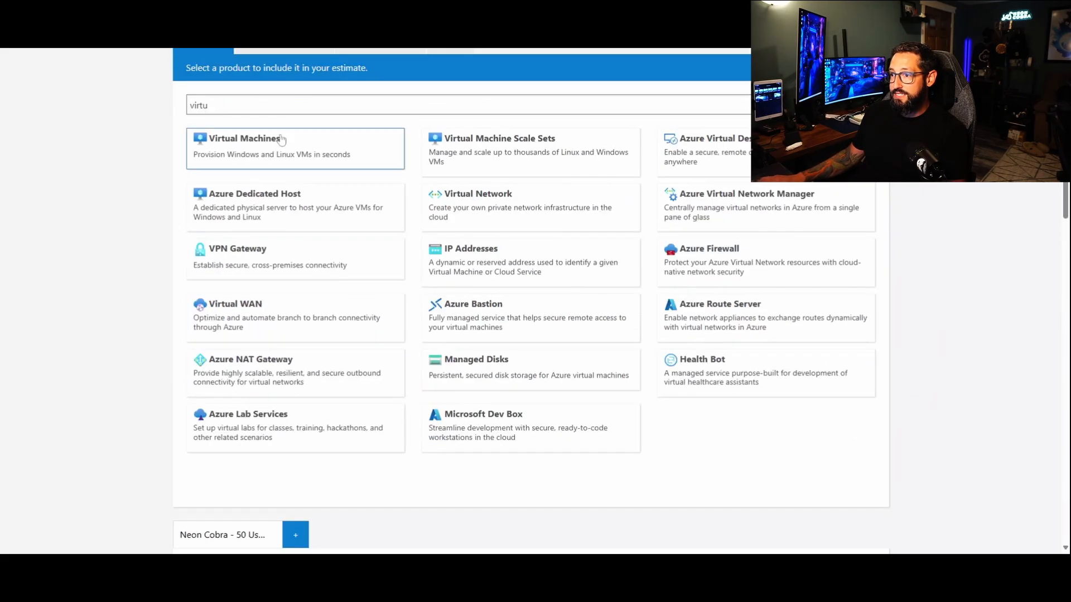
pyautogui.moveTo(240, 106); pyautogui.dragTo(102, 92)
pyautogui.write('anage')
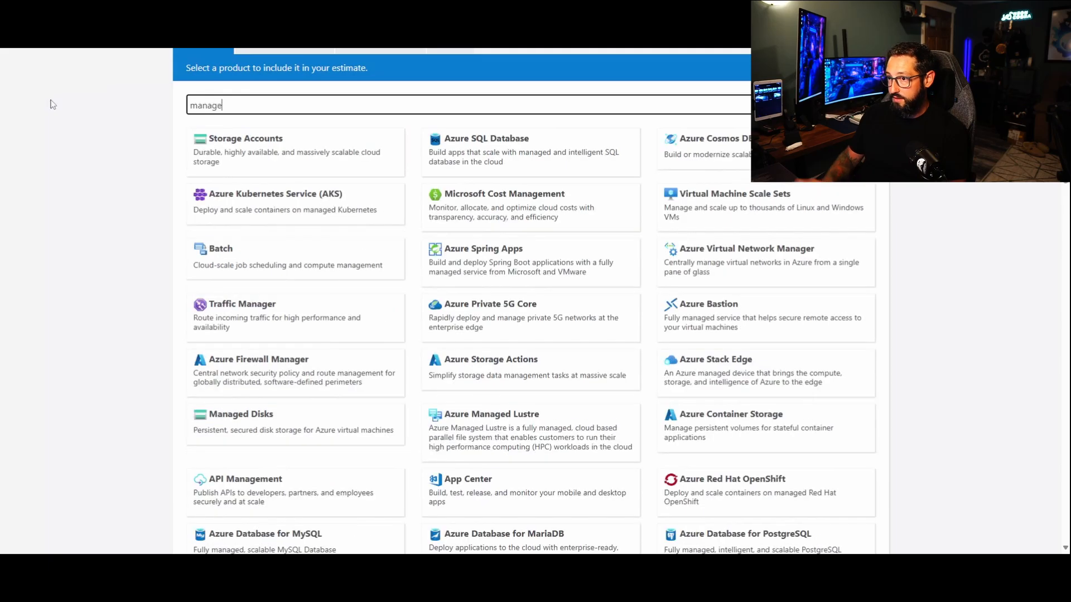
pyautogui.write('d di')
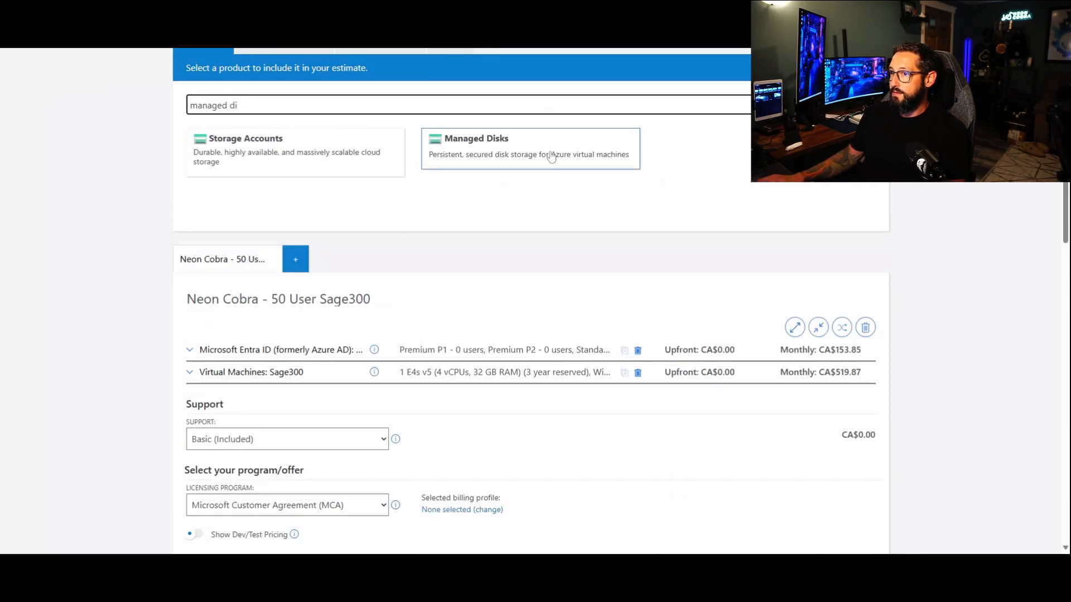
pyautogui.click(543, 158)
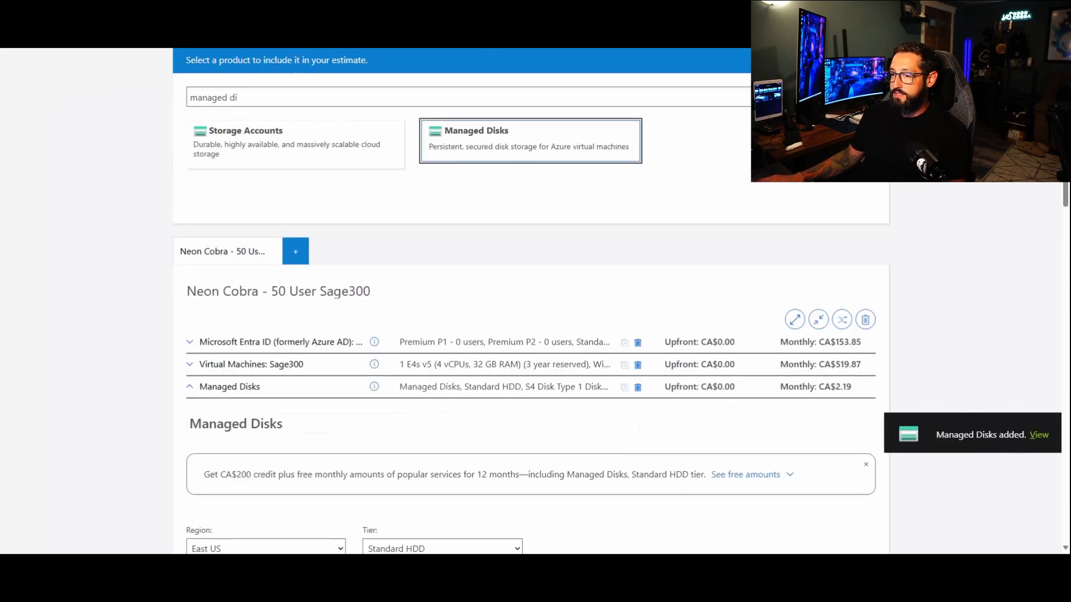
pyautogui.scroll(-2, 395, 412)
pyautogui.click(251, 319)
pyautogui.write('SQL Data')
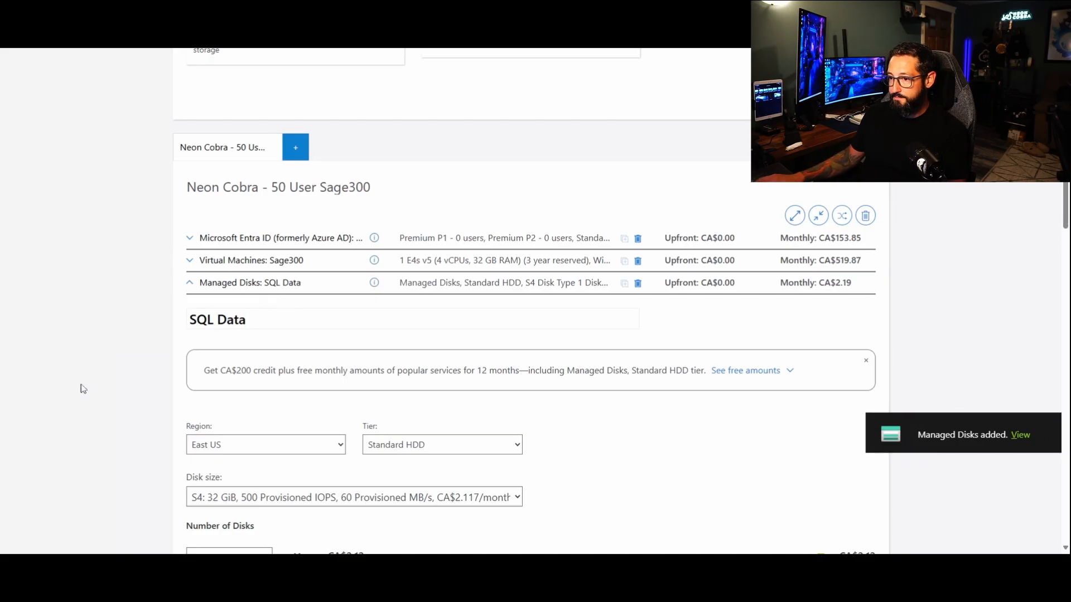
# - Configure the SQL Data disk for Canada Central, Premium SSD tier and P15 256 GiB size, and collapse its entry
pyautogui.click(257, 446)
pyautogui.write('can')
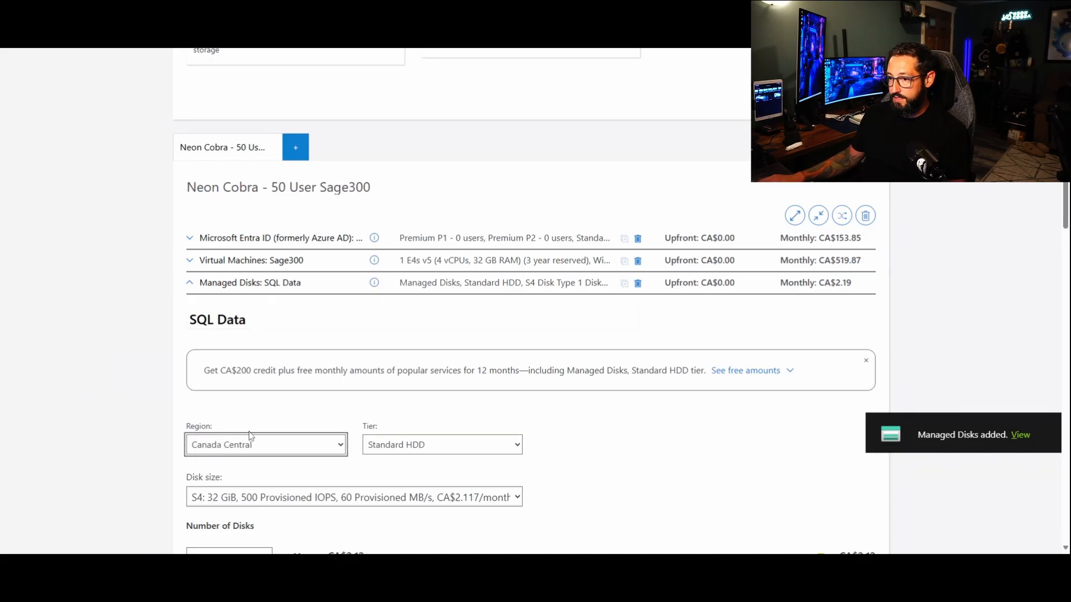
pyautogui.click(247, 426)
pyautogui.click(419, 449)
pyautogui.click(416, 462)
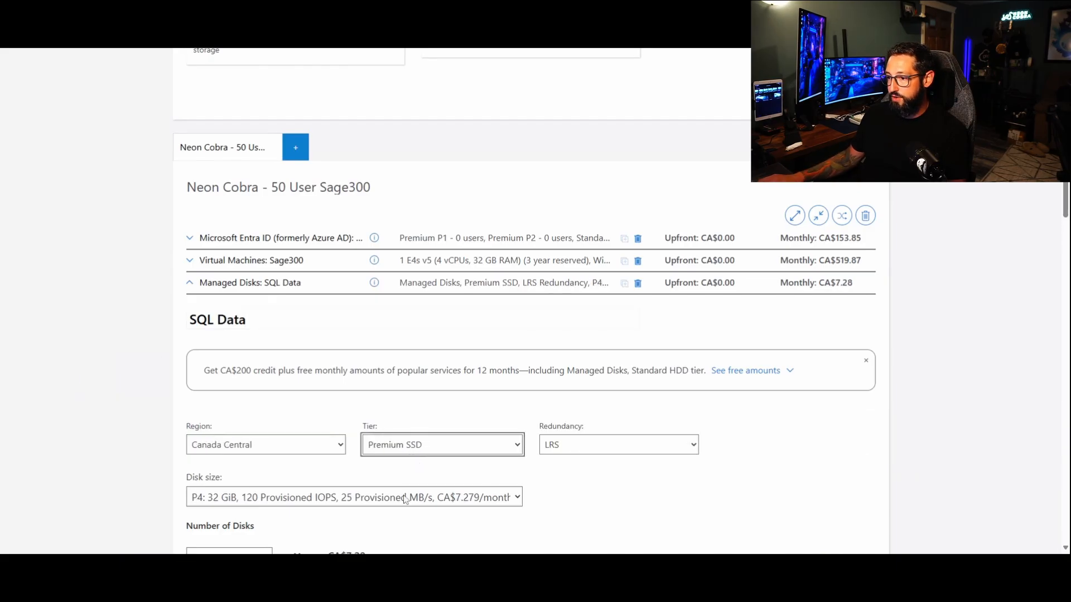
pyautogui.scroll(-2, 650, 507)
pyautogui.click(430, 387)
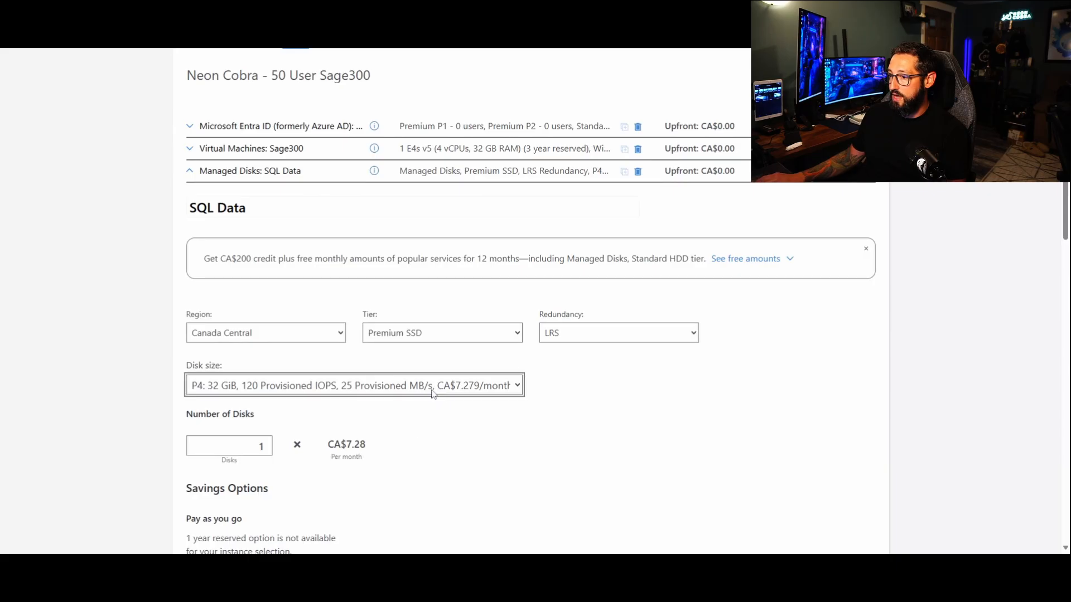
pyautogui.click(394, 357)
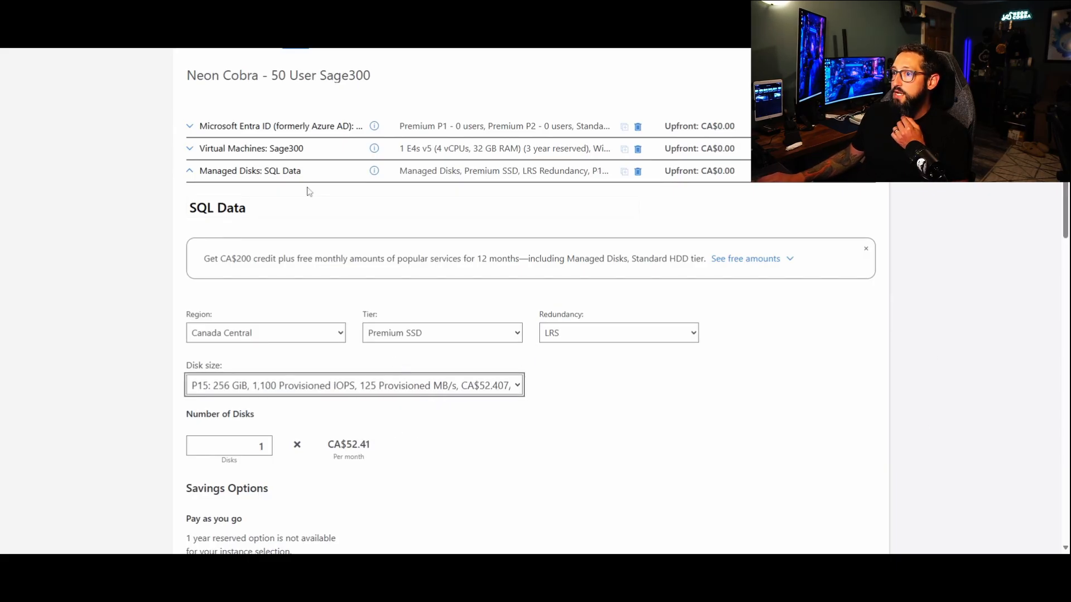
pyautogui.click(190, 169)
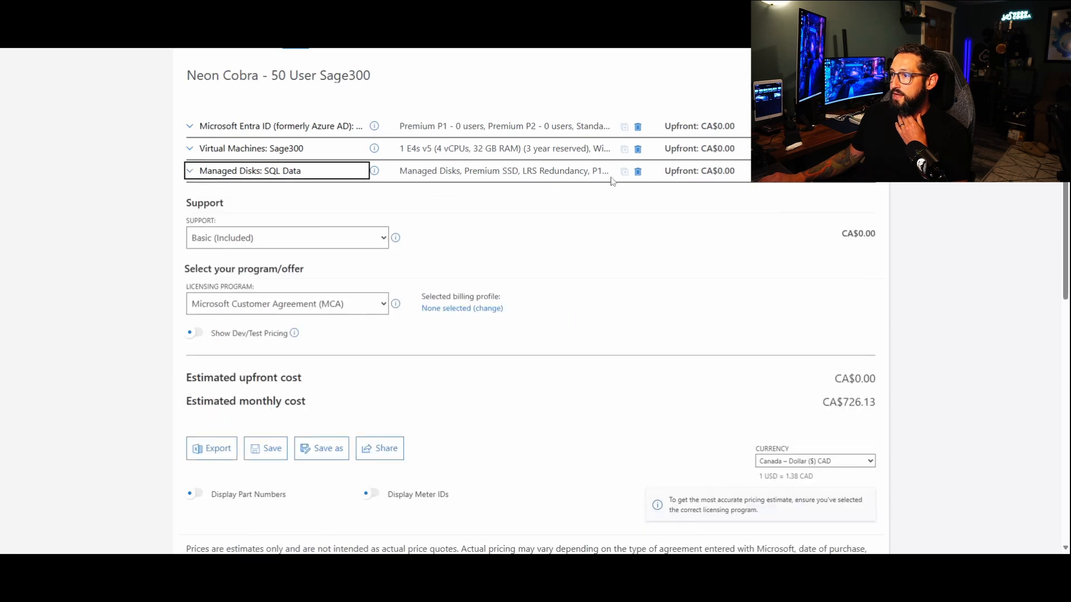
# - Duplicate the SQL Data disk entry, rename the copy "SQL Logs" and collapse it
pyautogui.click(624, 171)
pyautogui.click(199, 196)
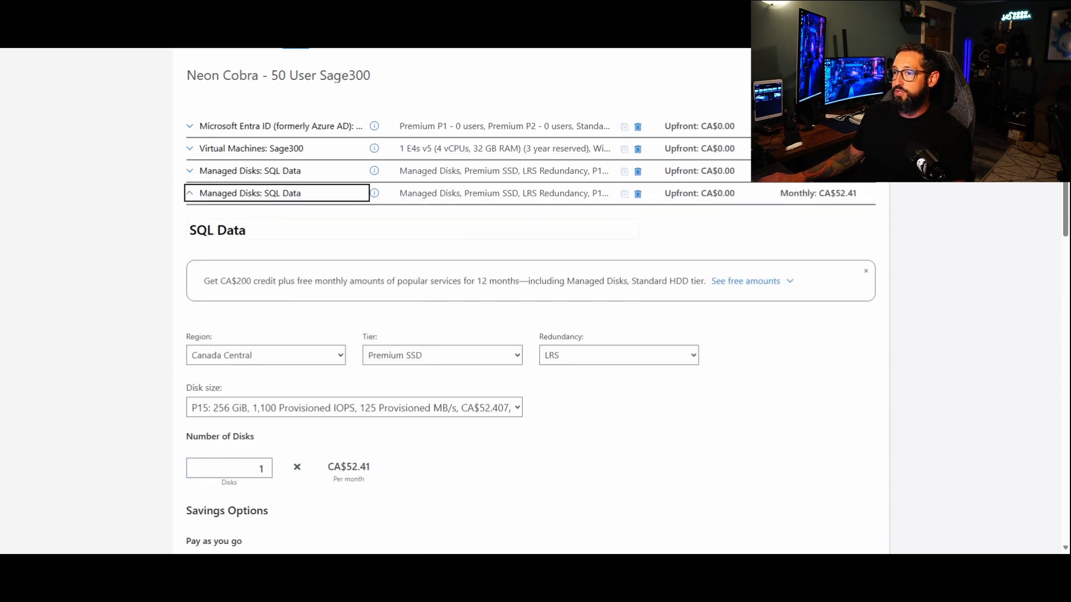
pyautogui.doubleClick(231, 231)
pyautogui.write('L')
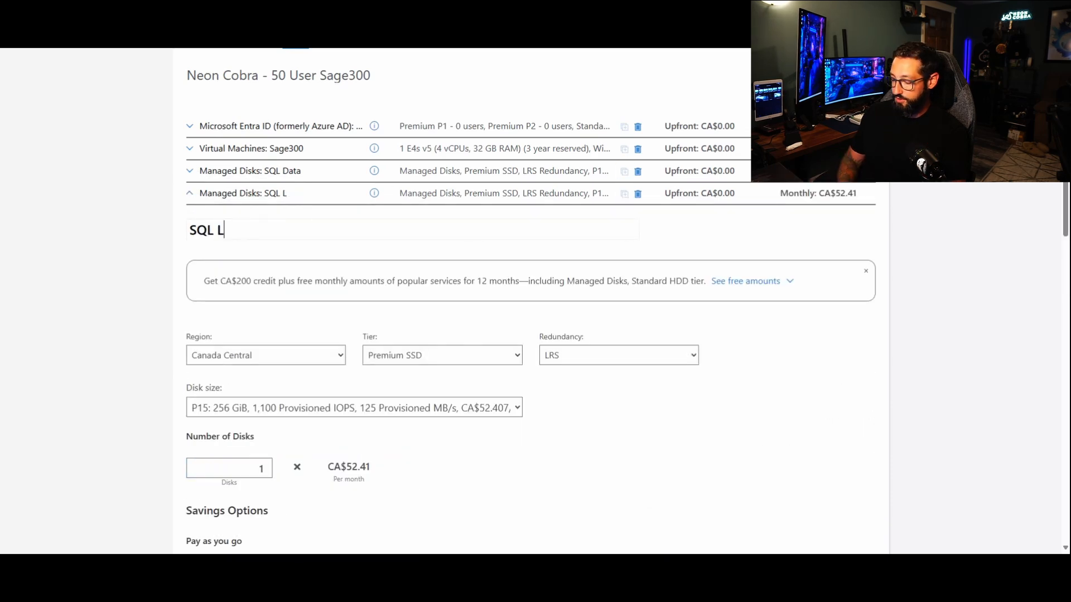
pyautogui.write('ogs')
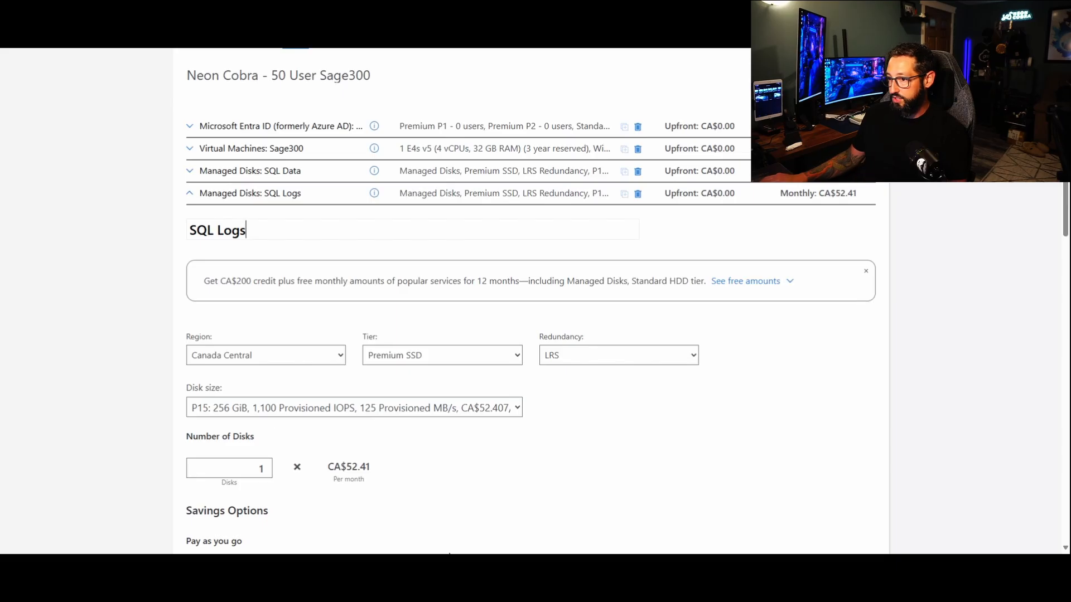
pyautogui.click(196, 190)
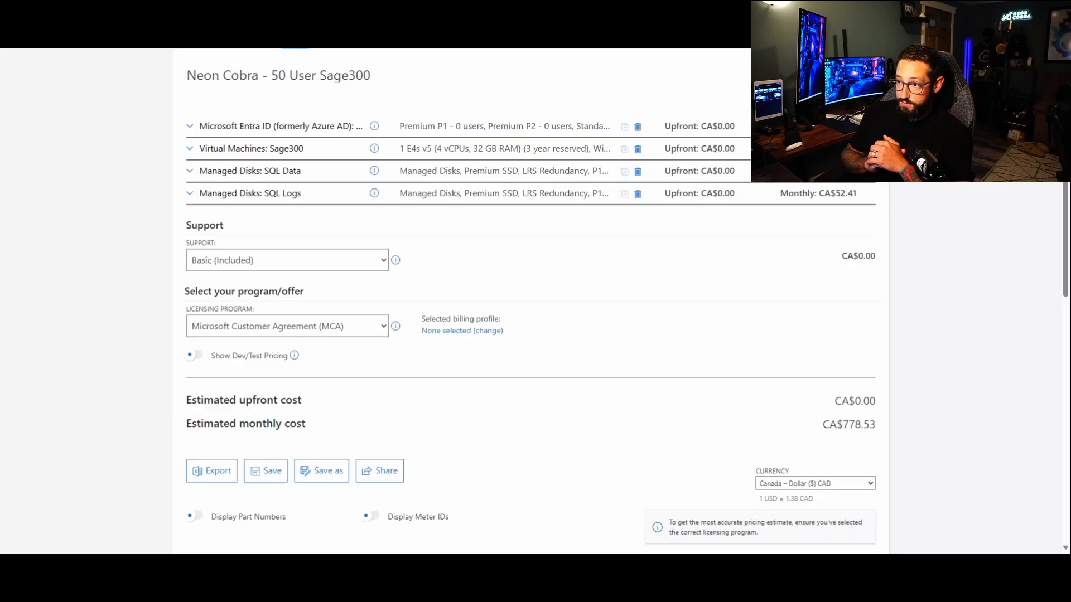
# - Search the products for "azure files" and add Azure Files to the estimate
pyautogui.scroll(7, 83, 275)
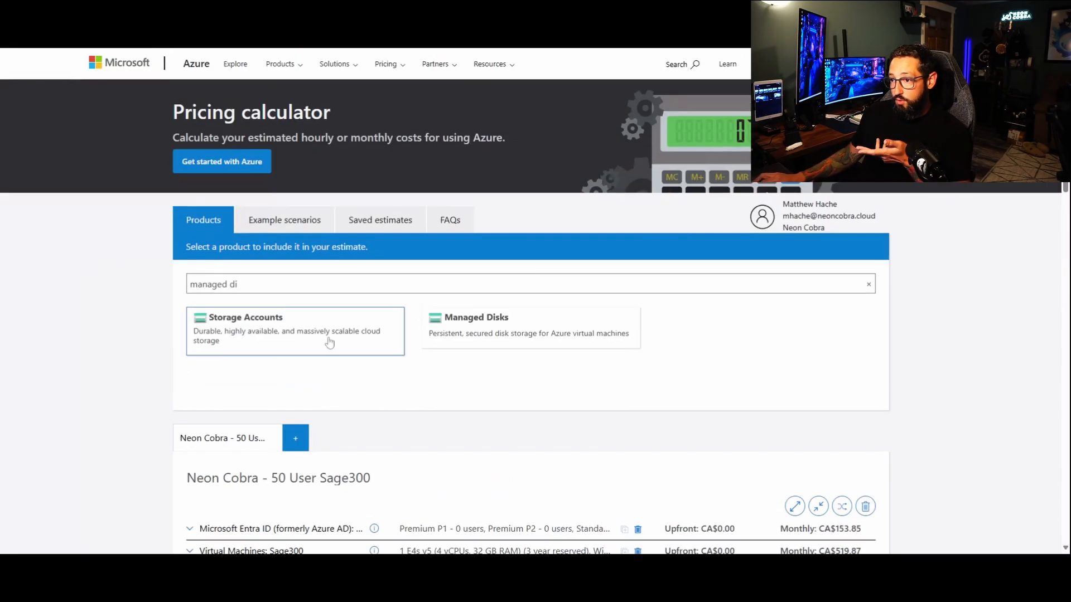
pyautogui.moveTo(245, 285); pyautogui.dragTo(5, 262)
pyautogui.write('azure')
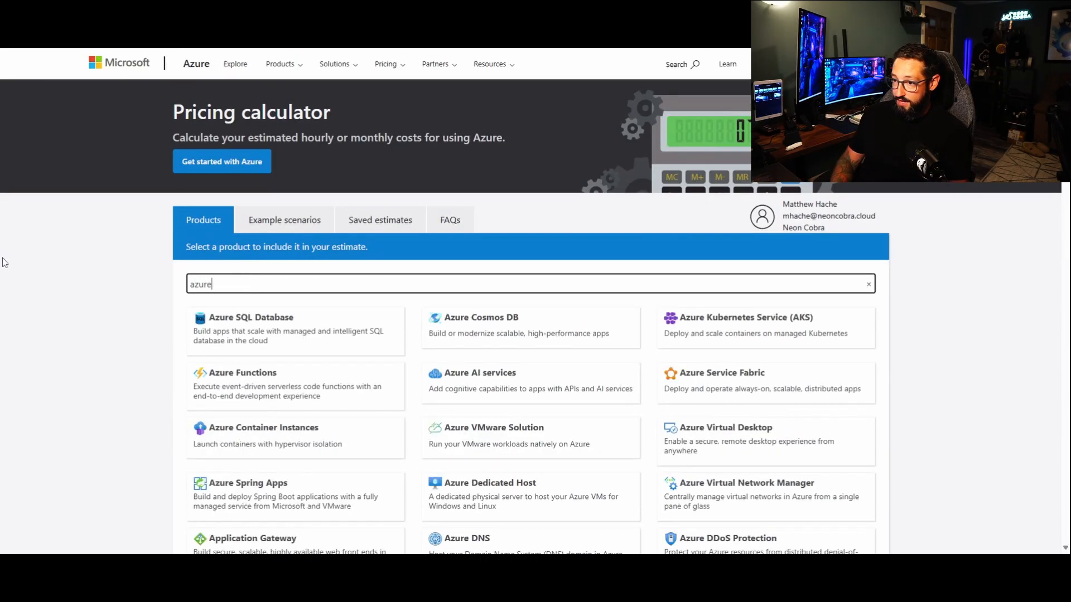
pyautogui.write(' files')
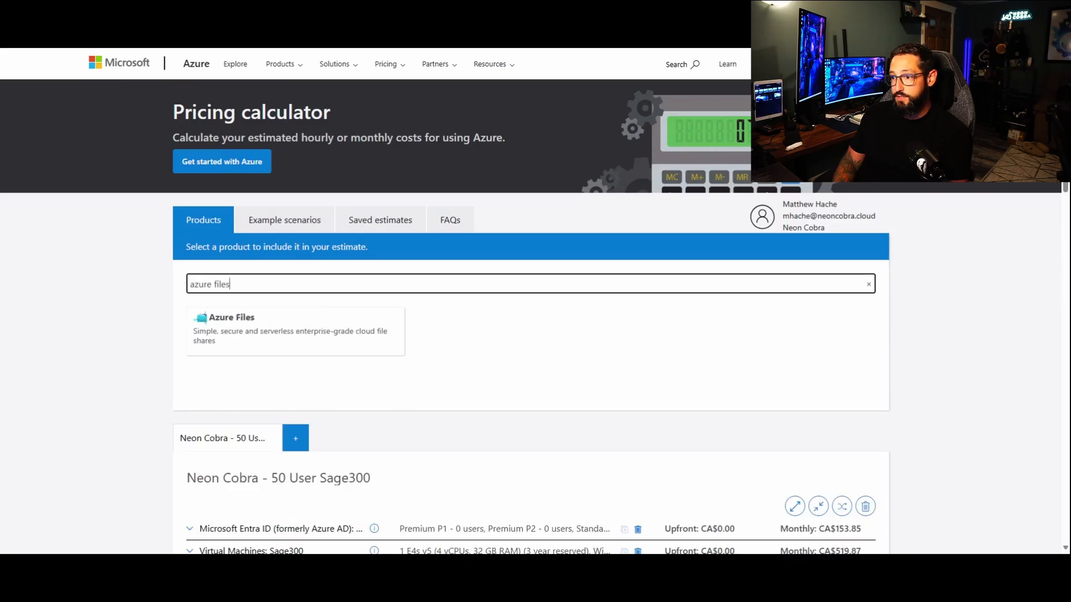
pyautogui.click(282, 348)
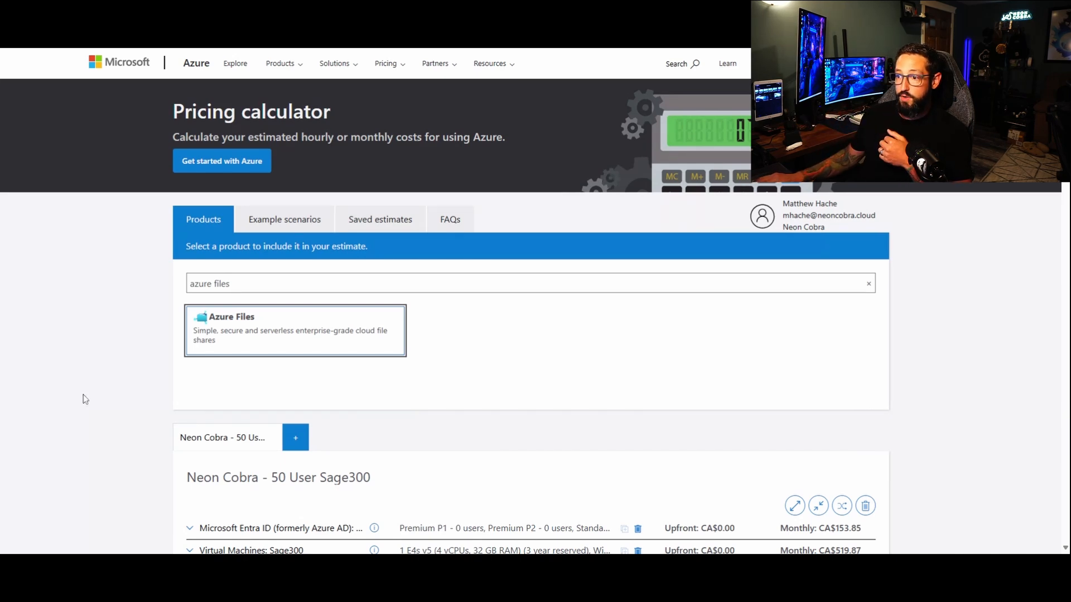
# - Set the Azure Files region to Canada Central and dismiss the free credit notice
pyautogui.scroll(-5, 81, 407)
pyautogui.click(229, 503)
pyautogui.press('c')
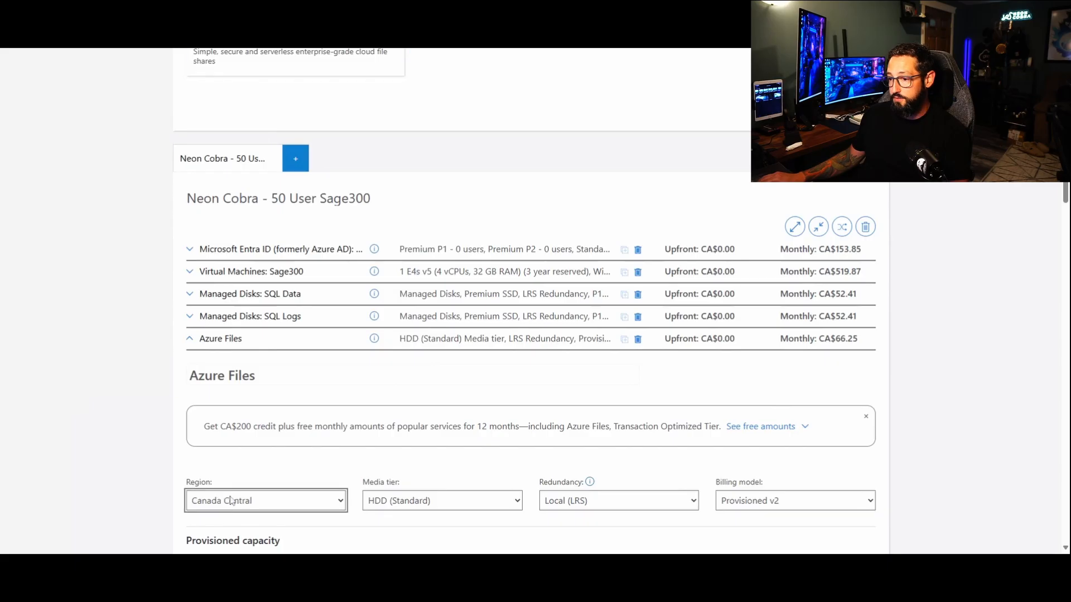
pyautogui.press('Return')
pyautogui.click(865, 416)
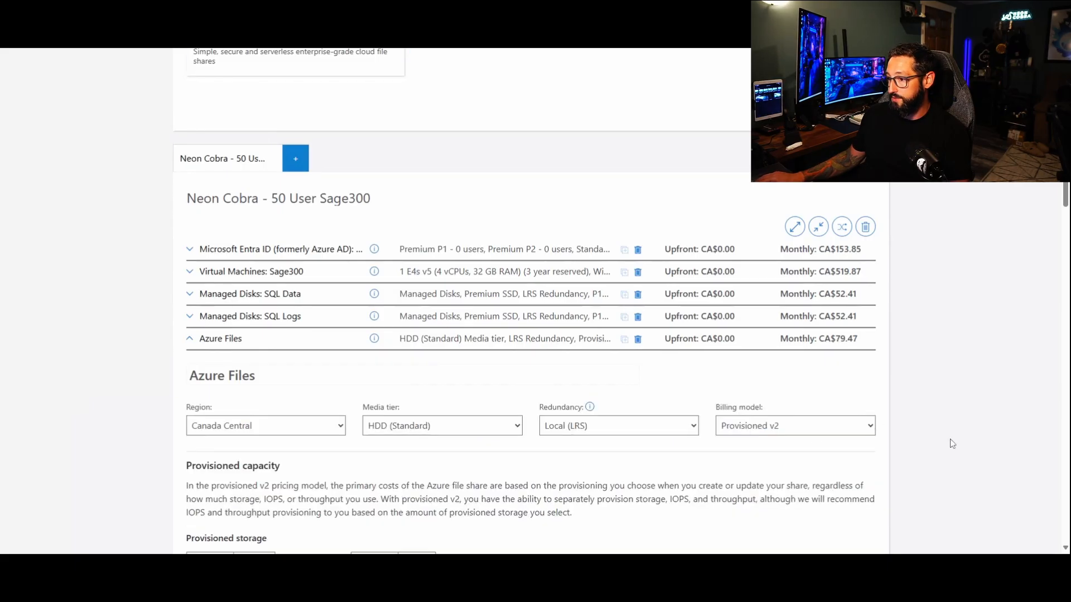
# - Switch the Azure Files billing model to Pay-as-you-go for comparison and return it to Provisioned v2
pyautogui.scroll(-2, 434, 430)
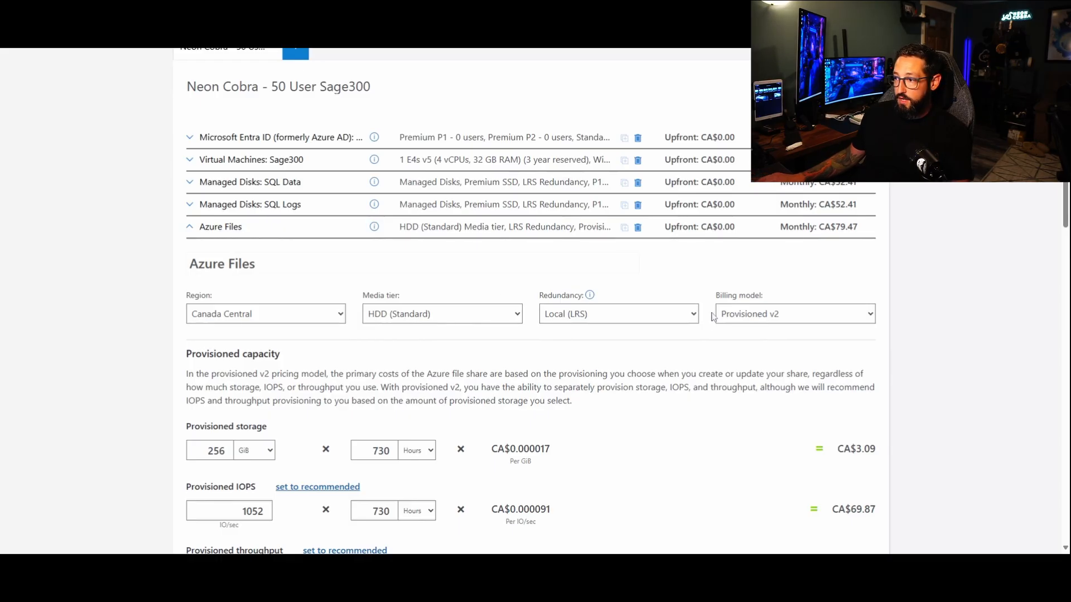
pyautogui.click(751, 316)
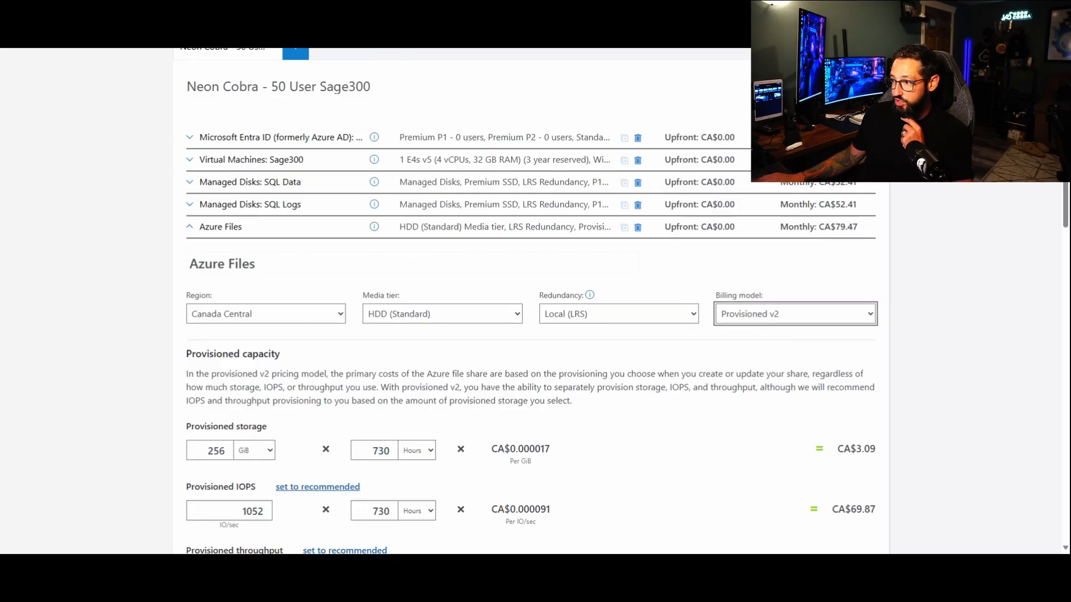
pyautogui.click(792, 342)
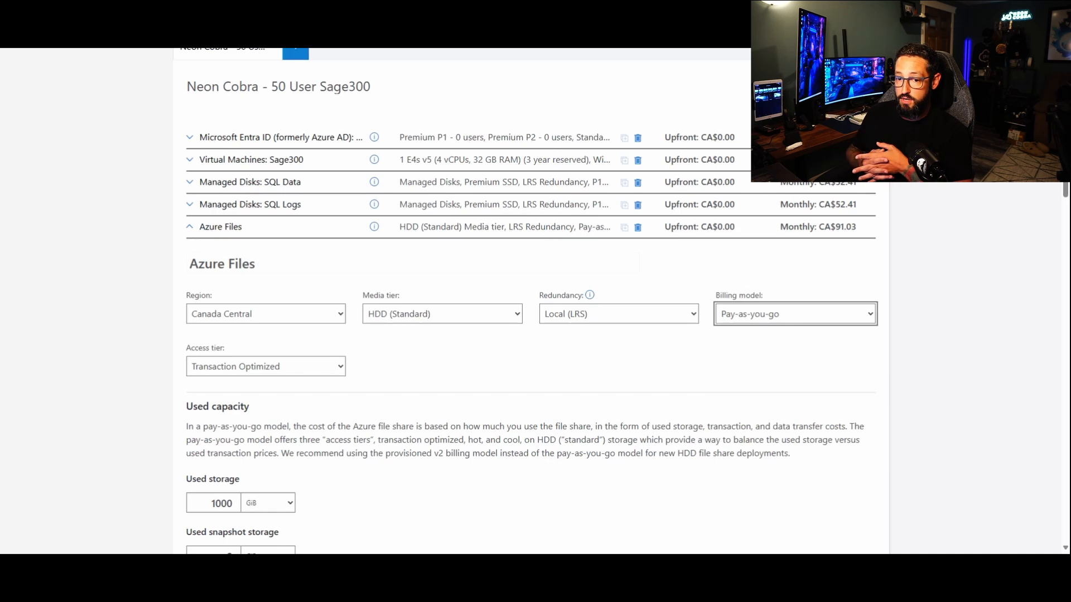
pyautogui.press('Tab')
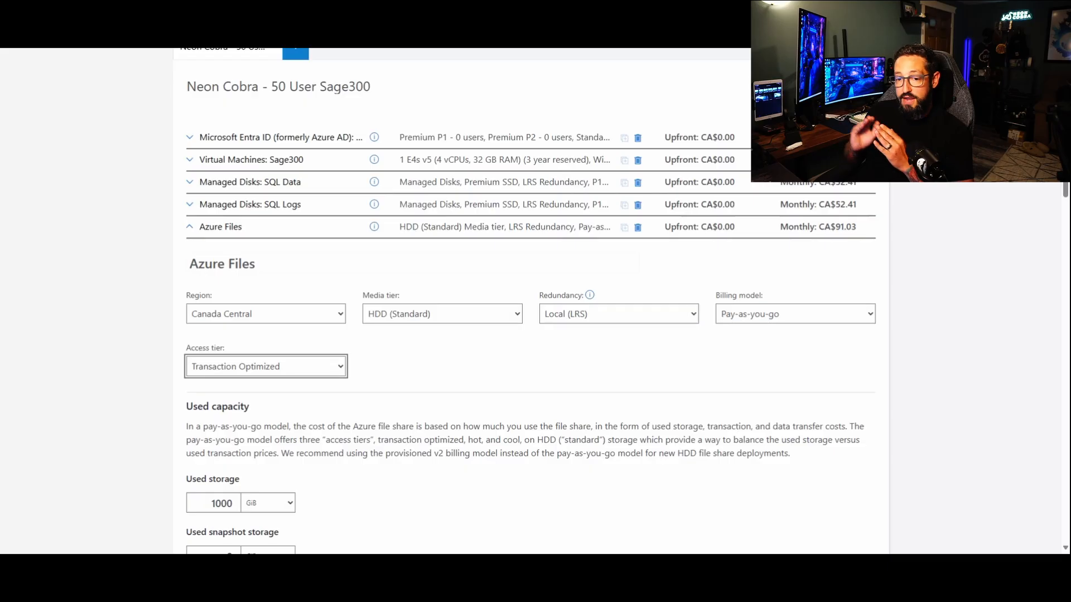
pyautogui.click(856, 313)
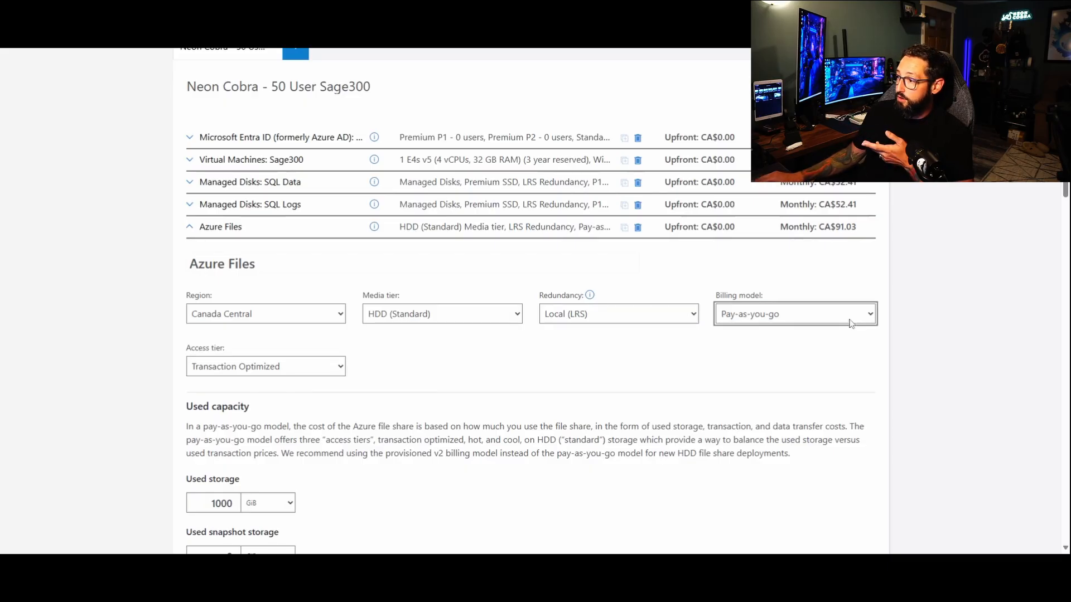
pyautogui.click(786, 359)
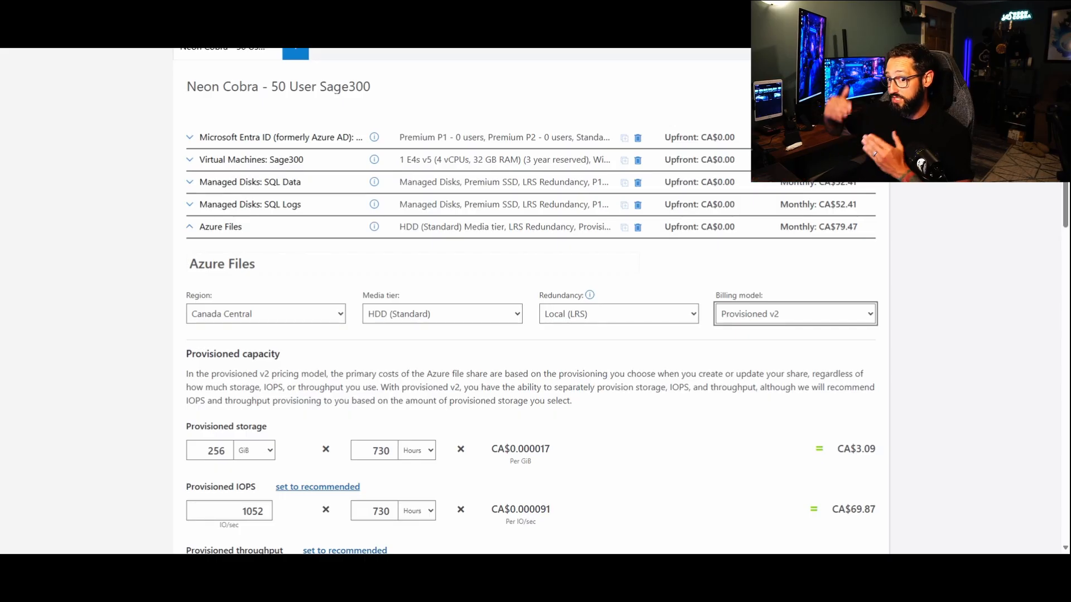
pyautogui.scroll(-2, 600, 440)
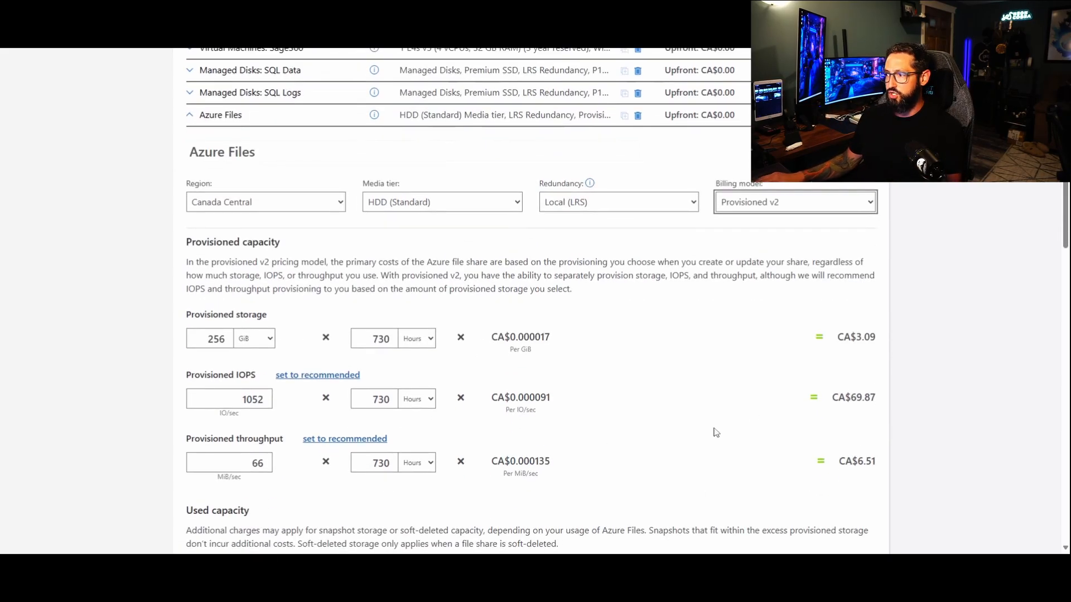
# - Switch the Azure Files billing model to Pay-as-you-go and set the access tier to Hot
pyautogui.click(762, 217)
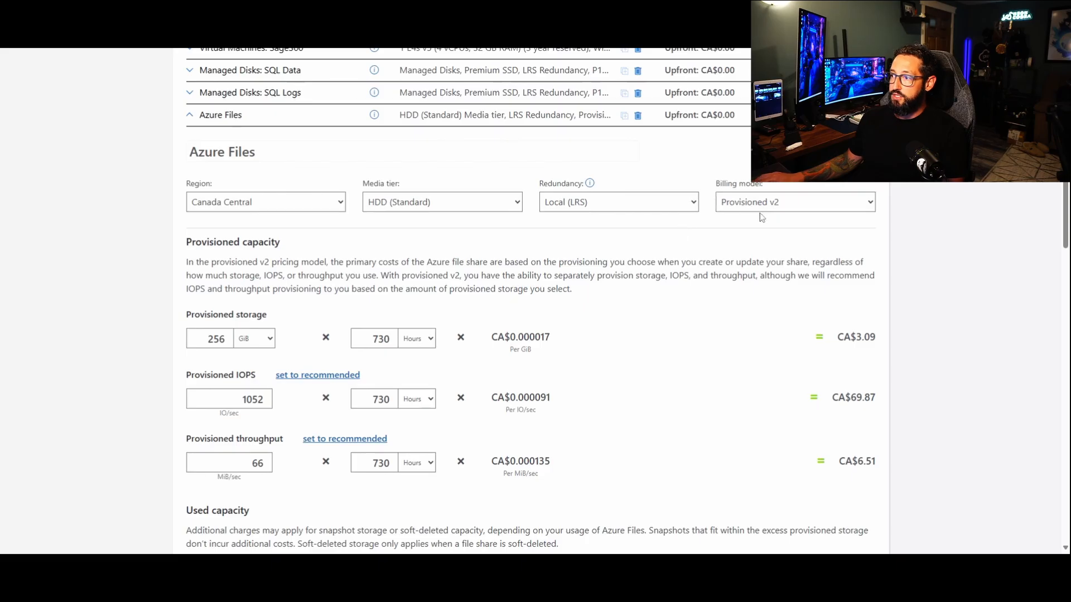
pyautogui.click(768, 201)
pyautogui.click(761, 221)
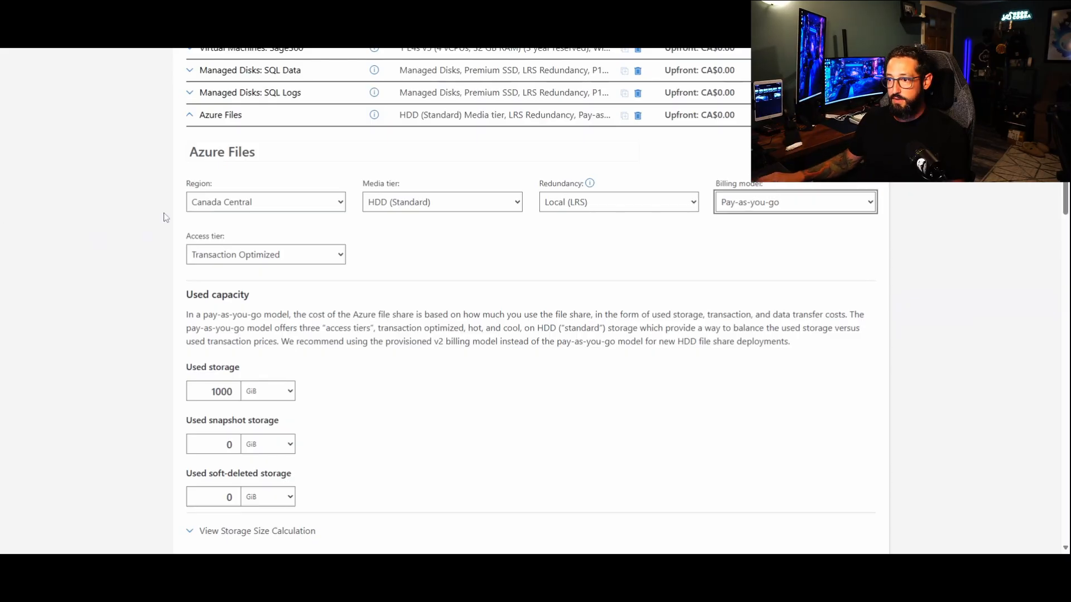
pyautogui.click(260, 257)
pyautogui.click(260, 270)
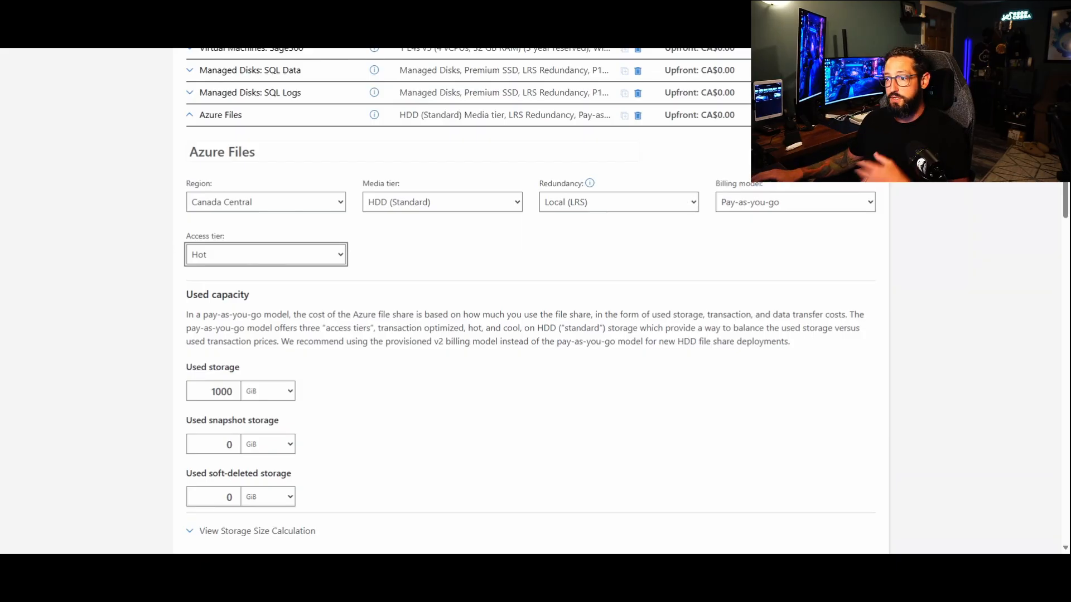
# - Set the Azure Files used storage to 2000 GiB
pyautogui.press('Tab')
pyautogui.write('200')
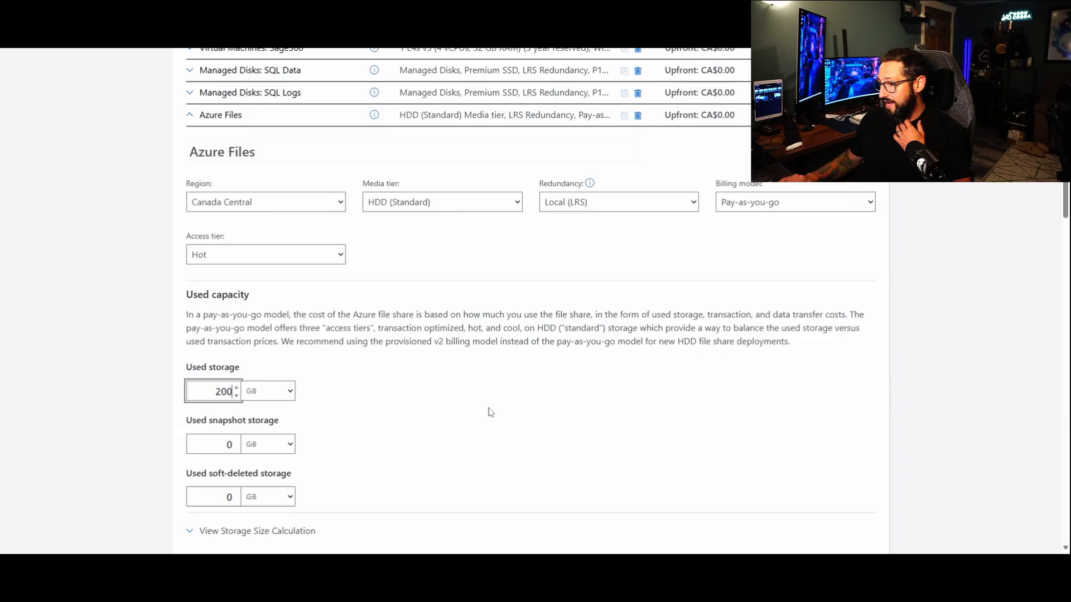
pyautogui.write('0')
pyautogui.click(491, 412)
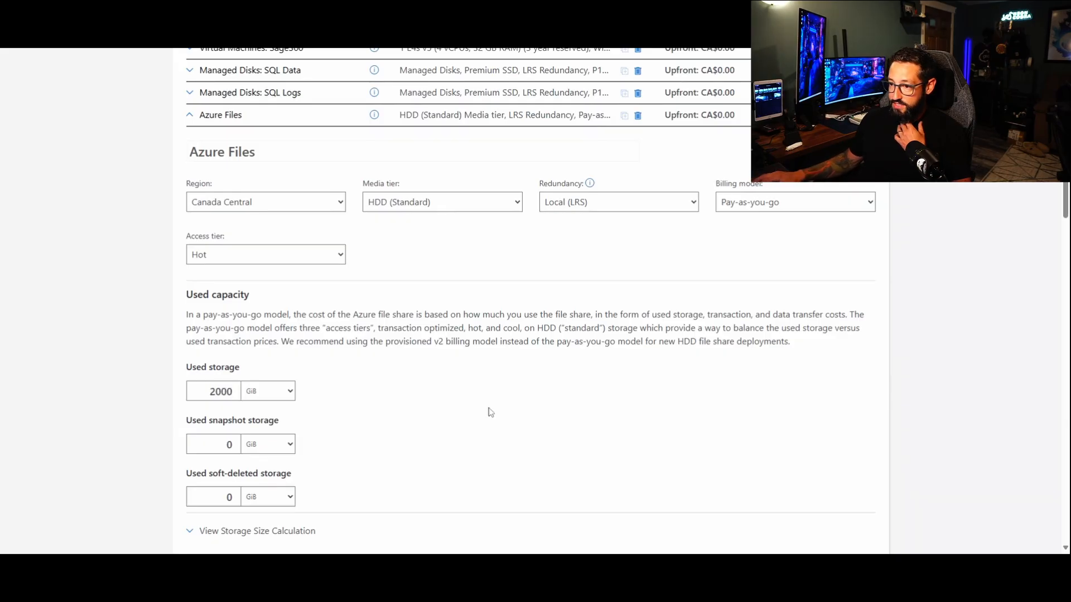
# - Set the Azure Files used file system metadata to 600 GiB, keeping the pay as you go savings option
pyautogui.scroll(-1, 490, 412)
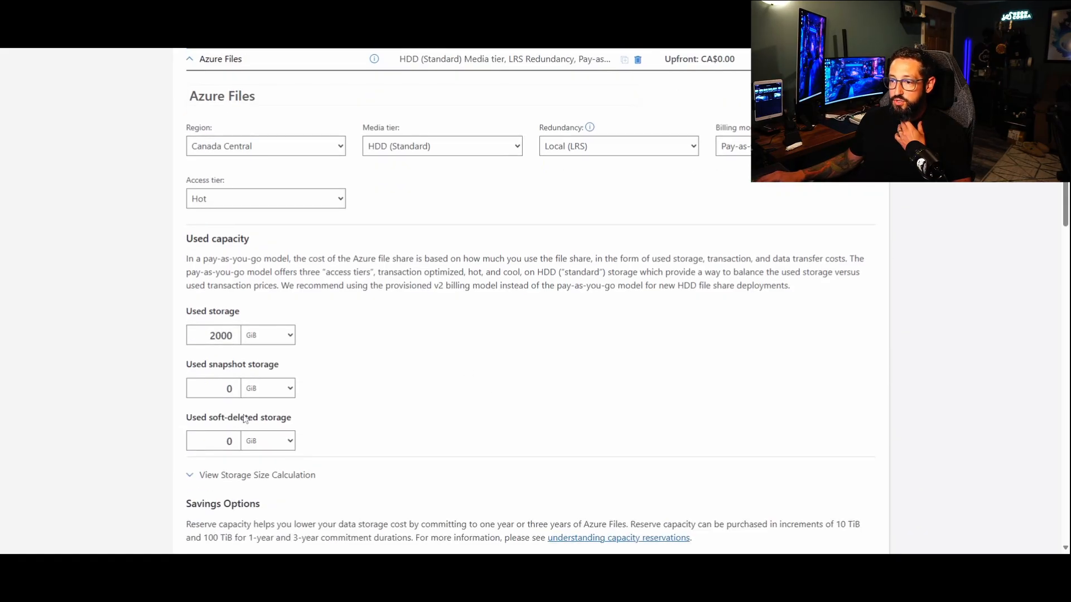
pyautogui.scroll(-2, 475, 389)
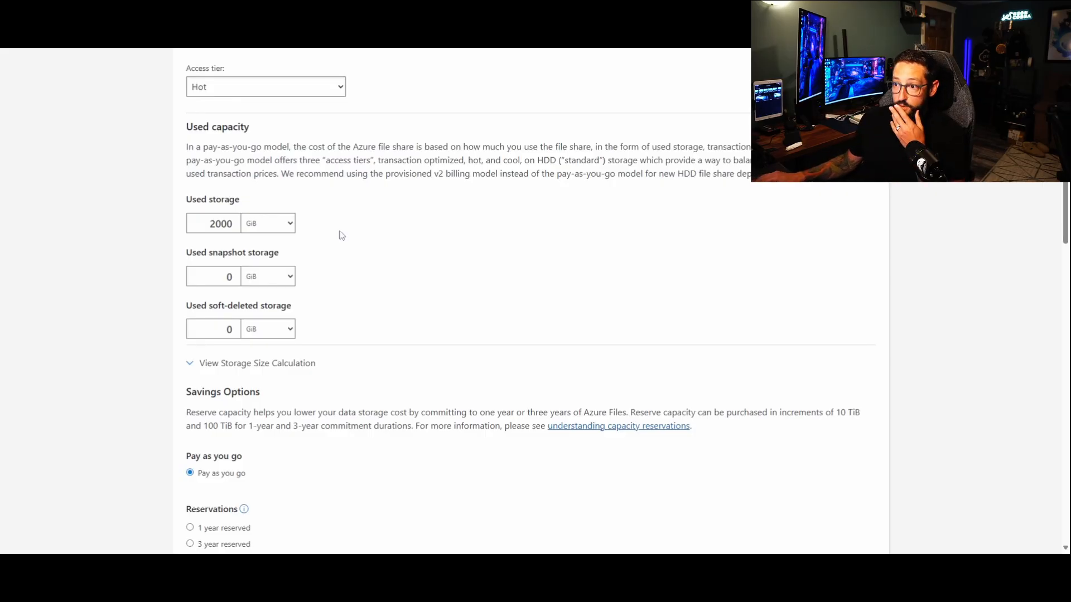
pyautogui.scroll(-3, 461, 299)
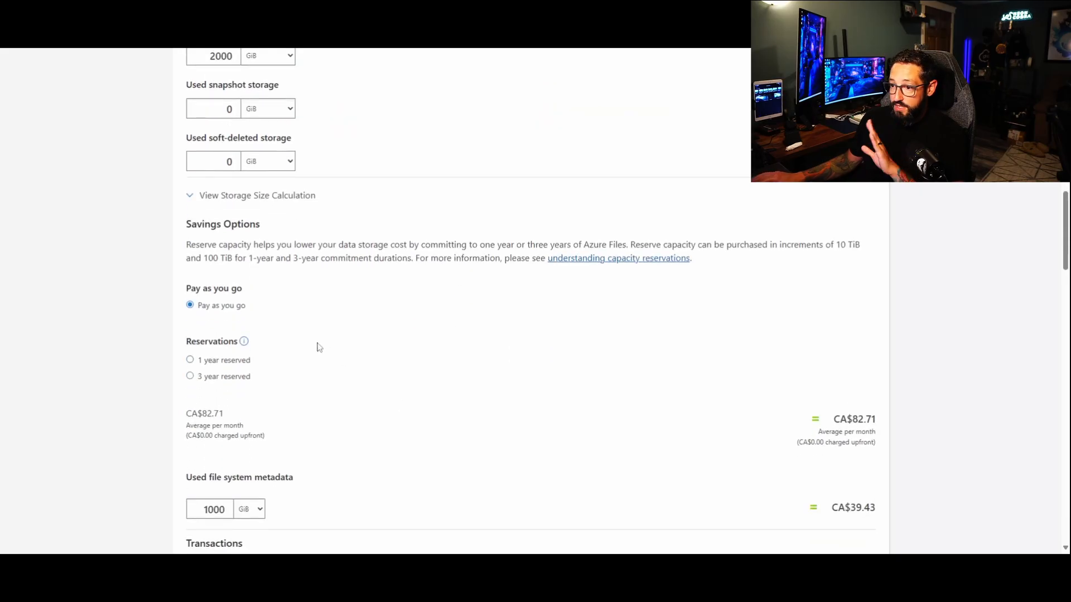
pyautogui.scroll(-1, 319, 347)
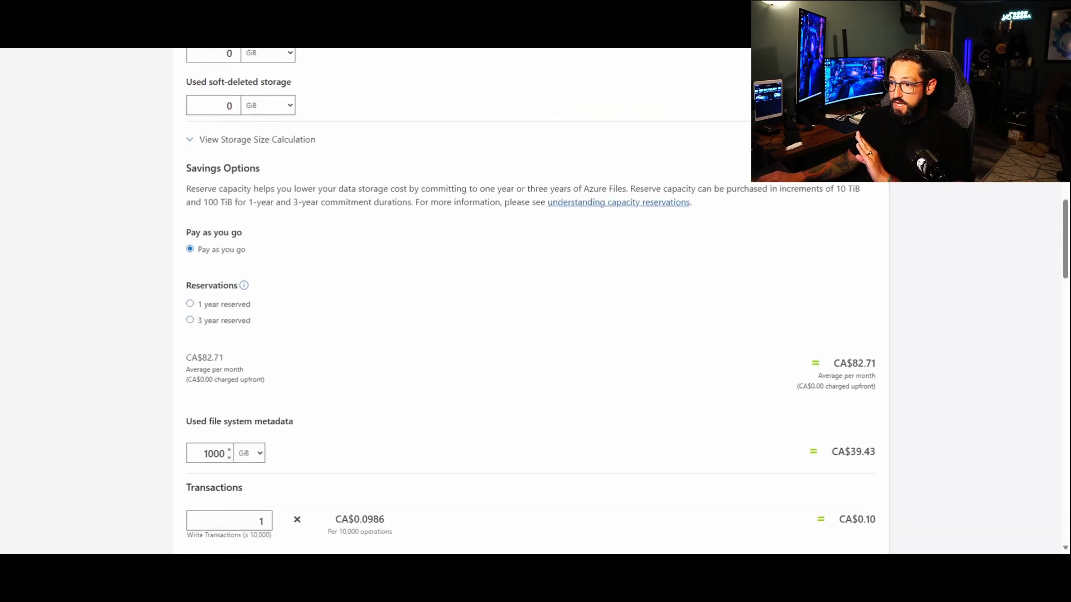
pyautogui.doubleClick(219, 453)
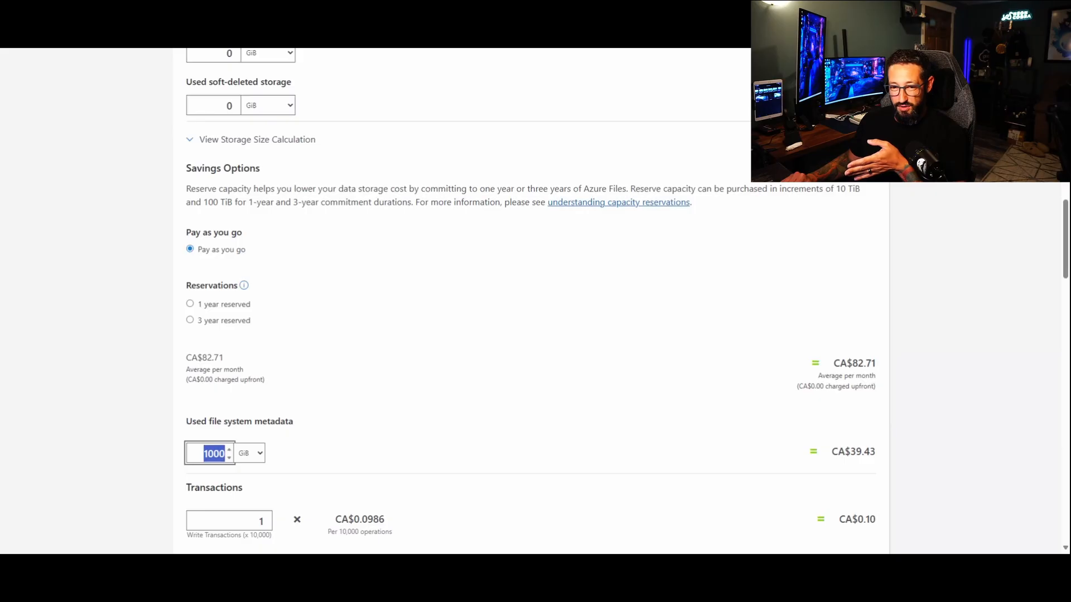
pyautogui.write('600')
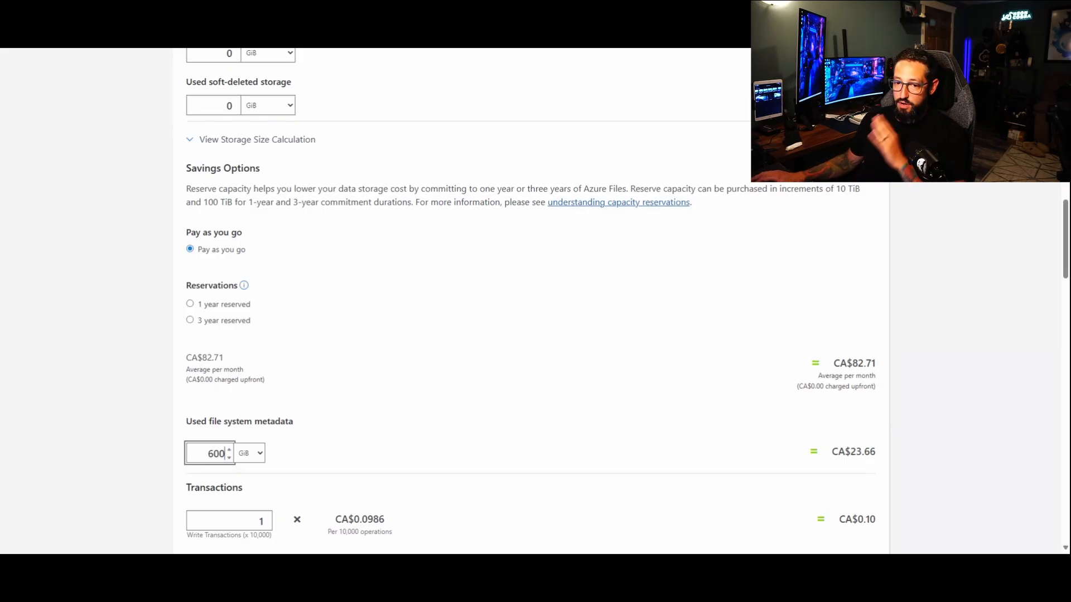
pyautogui.click(476, 432)
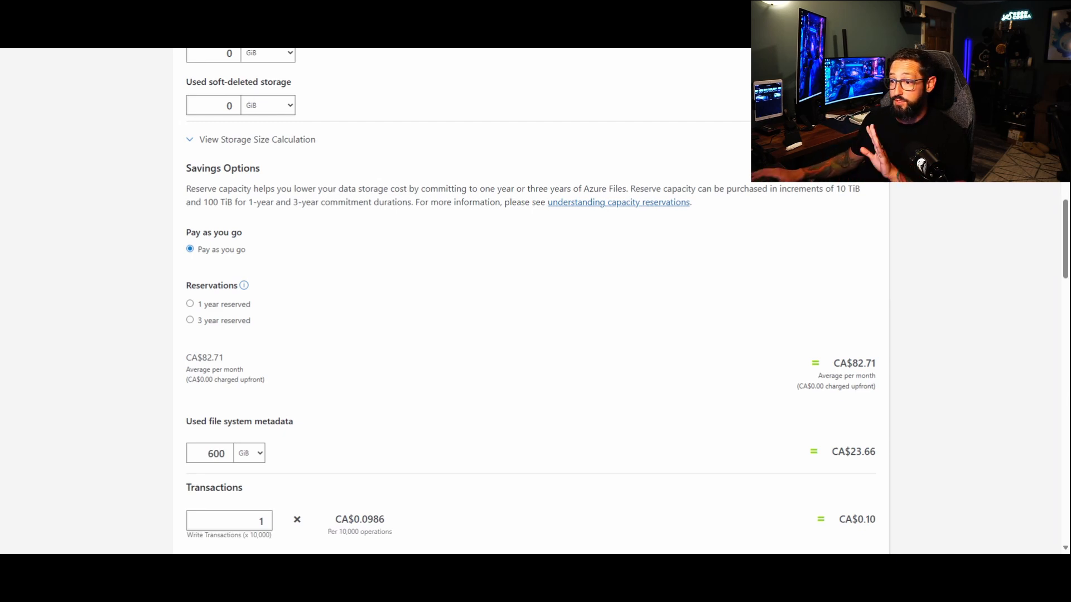
# - Set the write, list, read and other operation transactions to 100 each, and review the data transfer note and file sync section
pyautogui.scroll(-4, 471, 433)
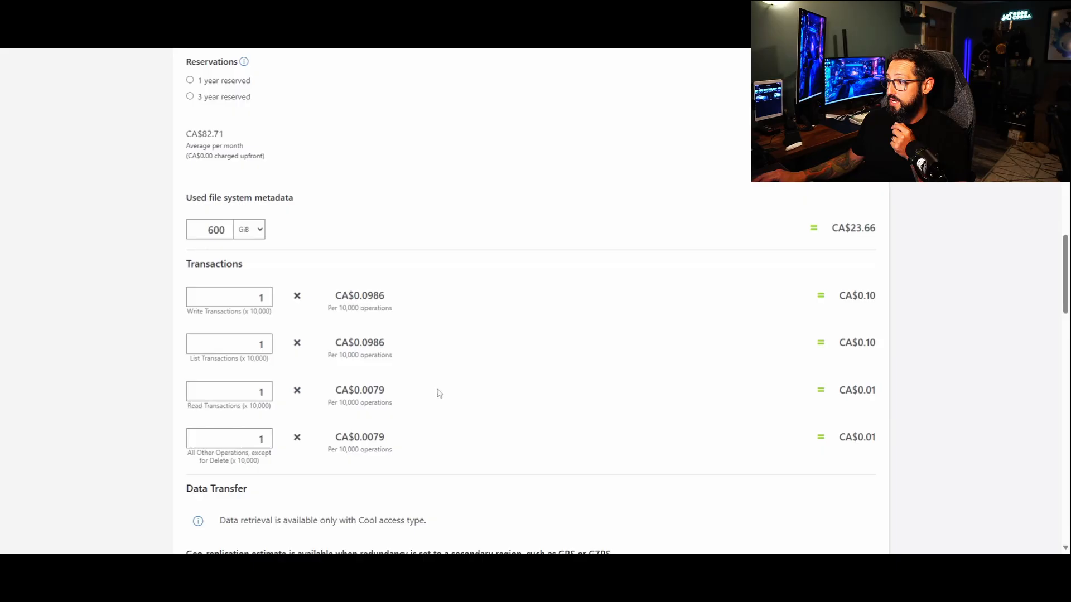
pyautogui.click(269, 301)
pyautogui.write('00')
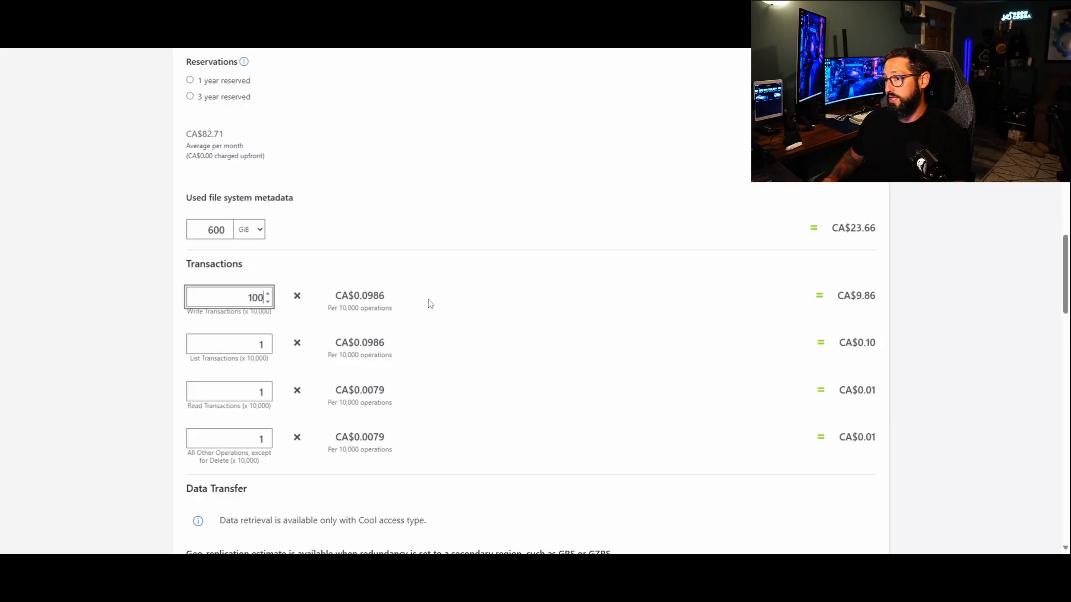
pyautogui.press('Tab')
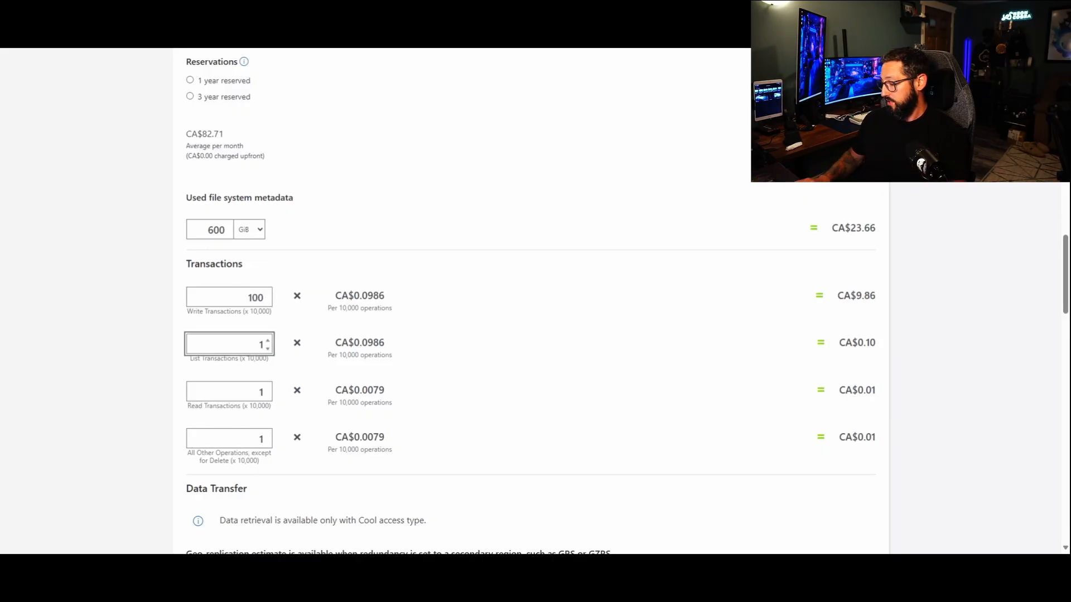
pyautogui.write('00')
pyautogui.press('Tab')
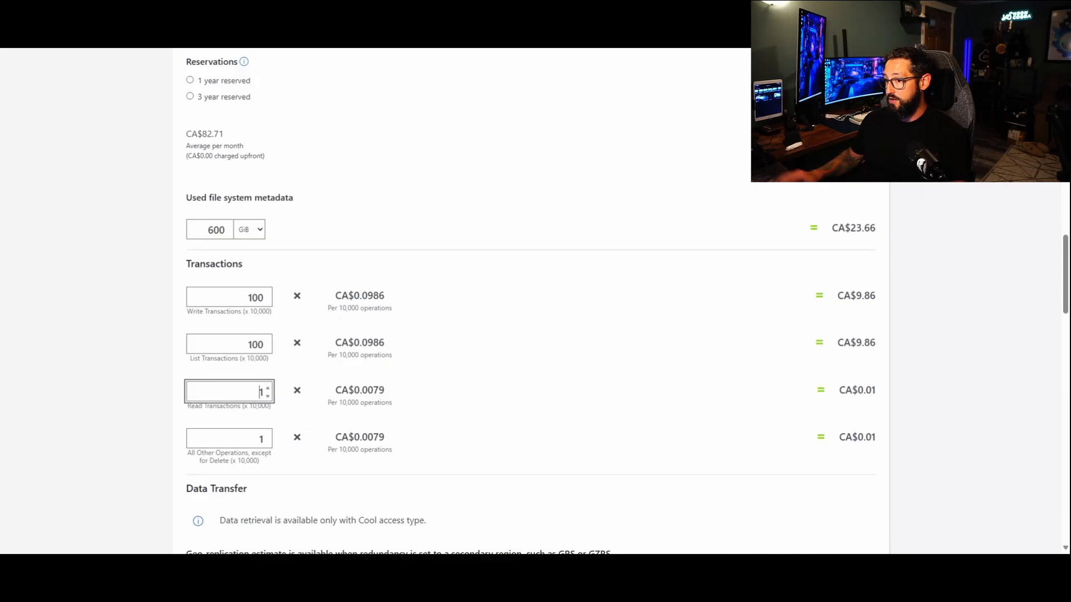
pyautogui.write('00')
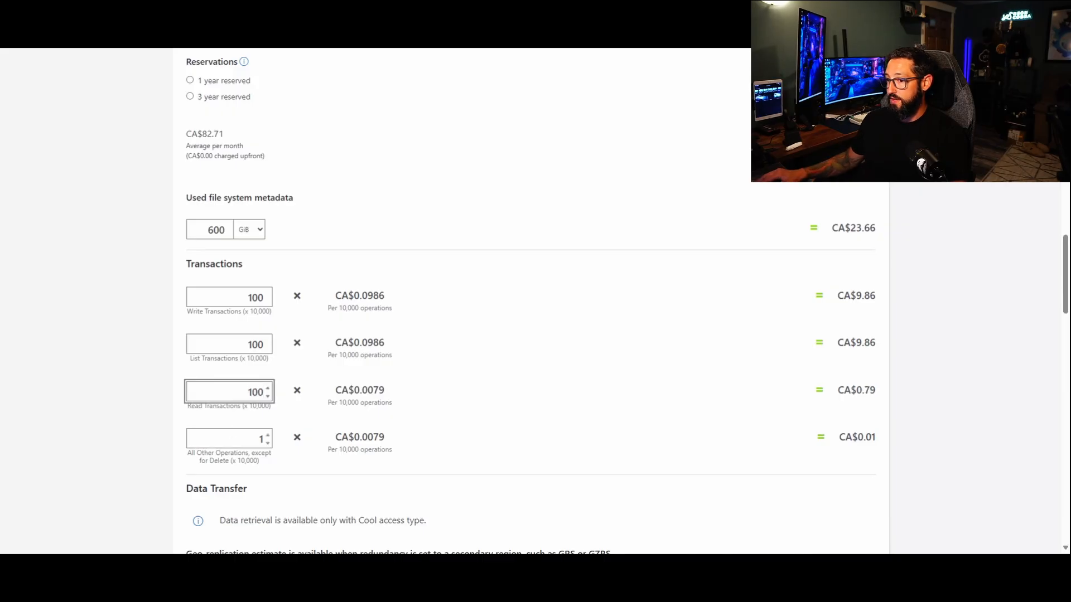
pyautogui.press('Tab')
pyautogui.write('00')
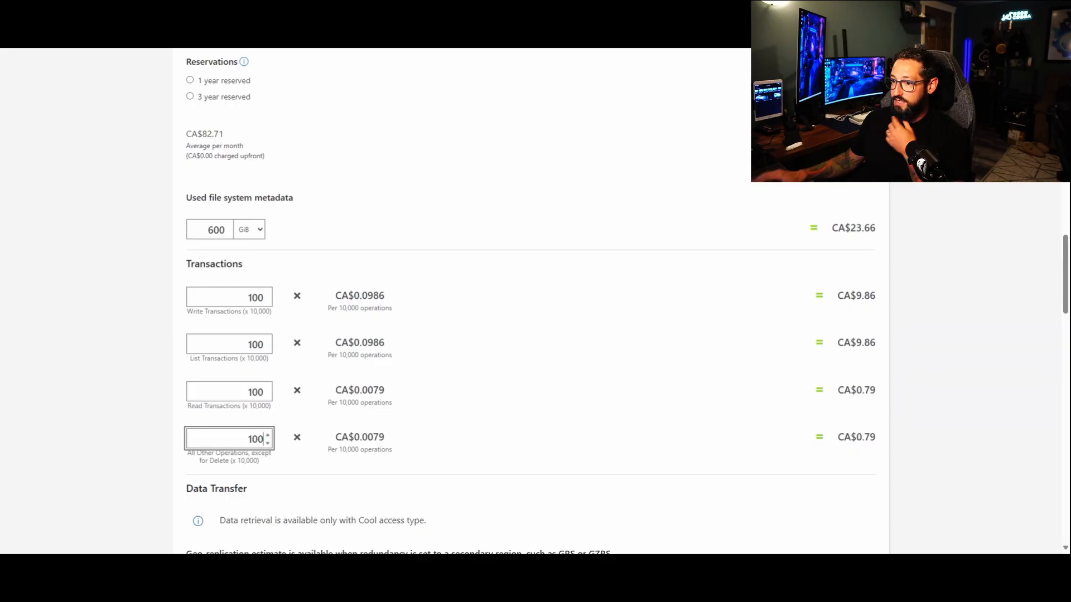
pyautogui.scroll(-3, 298, 328)
pyautogui.moveTo(446, 354); pyautogui.dragTo(217, 352)
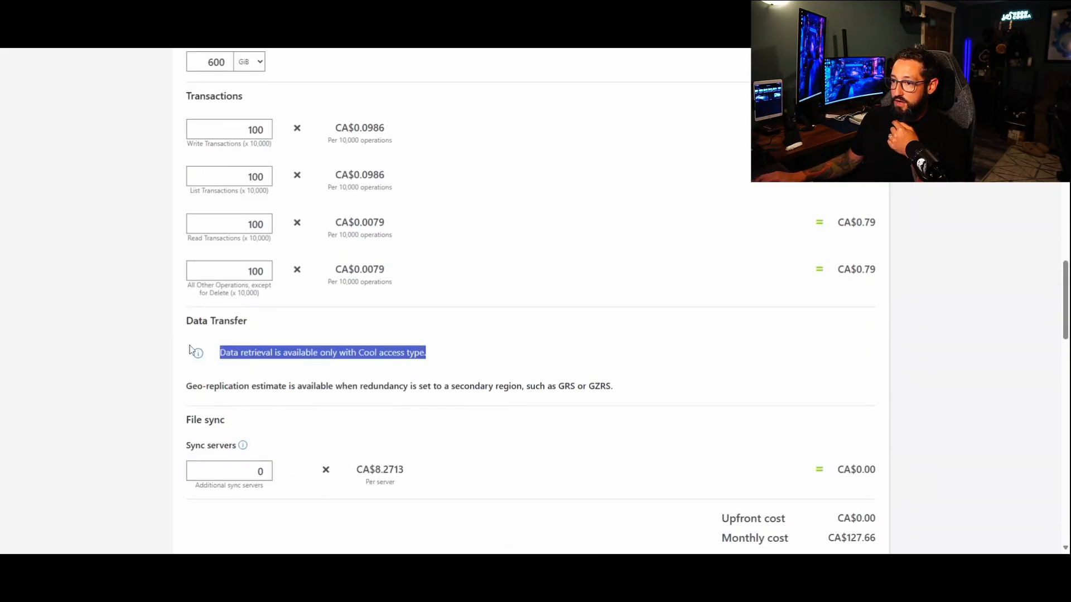
pyautogui.scroll(-2, 279, 357)
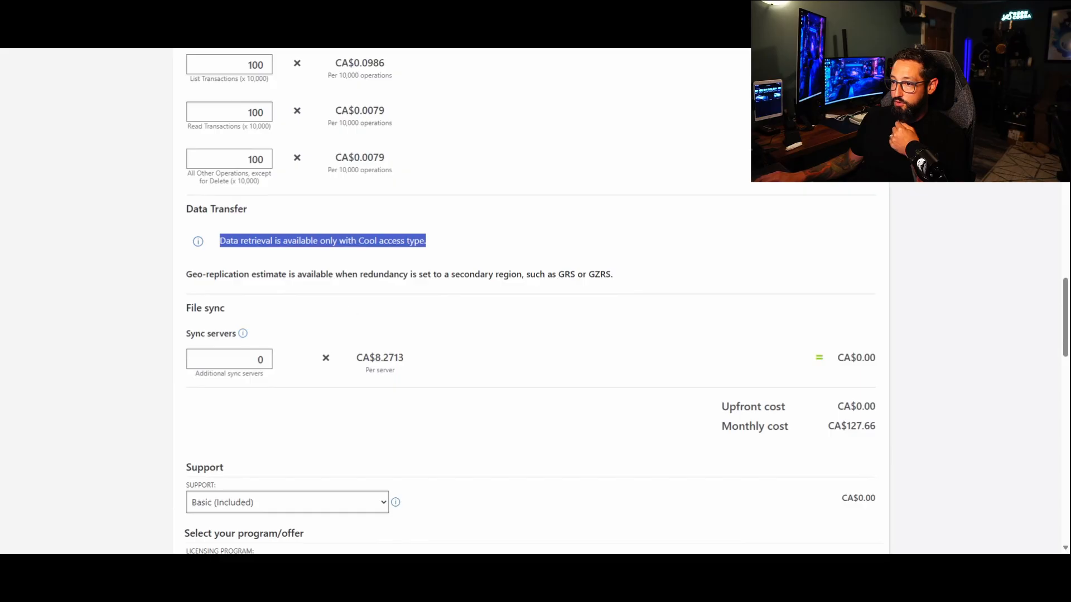
pyautogui.click(443, 246)
# - Rename the Azure Files entry "File Storage" and collapse it to check its monthly cost
pyautogui.scroll(13, 539, 289)
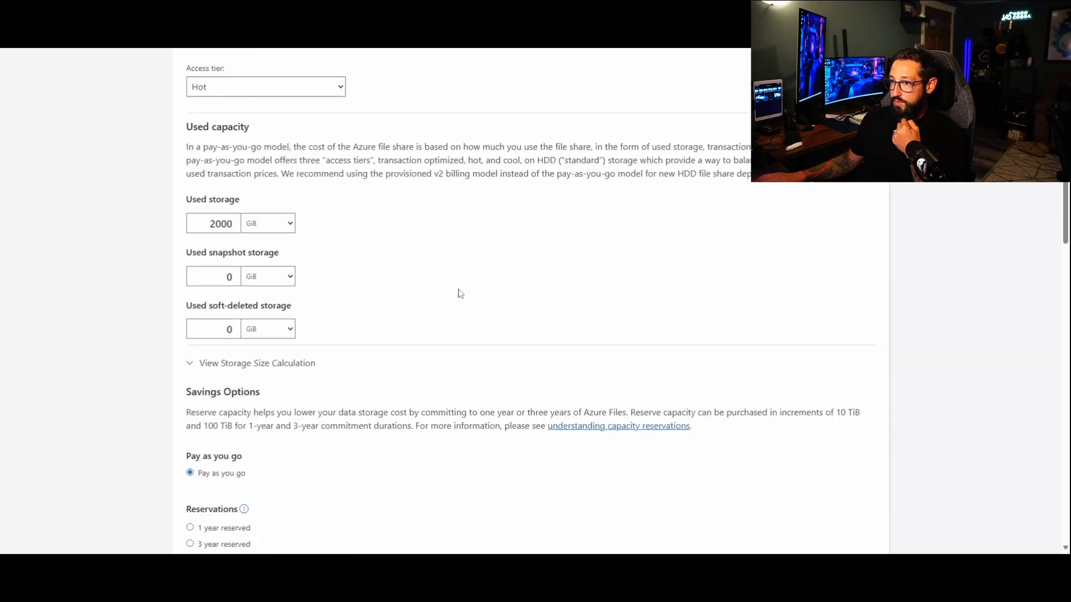
pyautogui.scroll(5, 459, 295)
pyautogui.click(251, 263)
pyautogui.write('F')
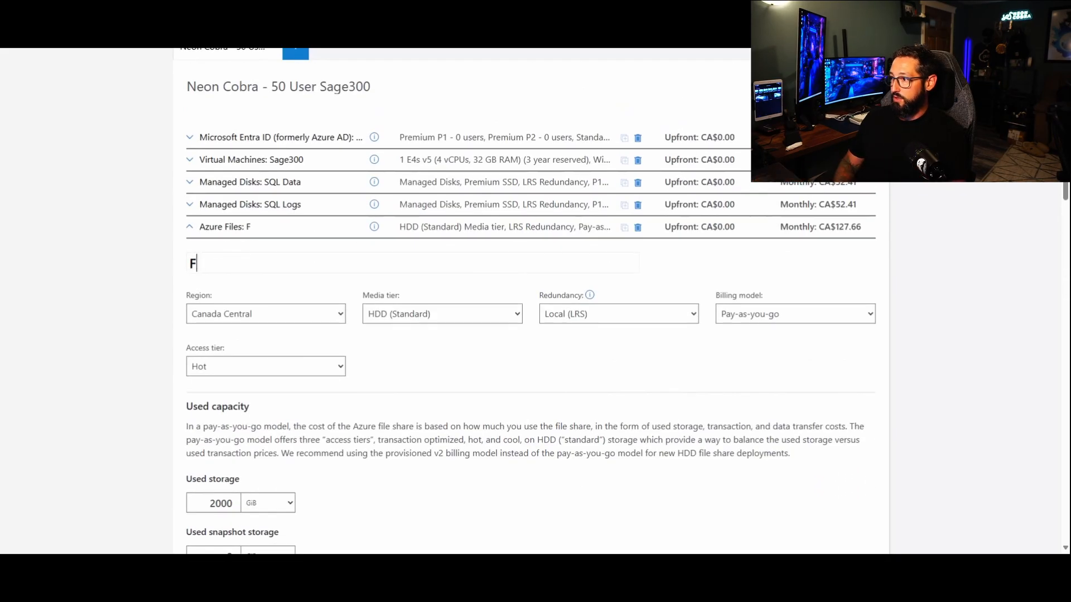
pyautogui.write('ile Storage')
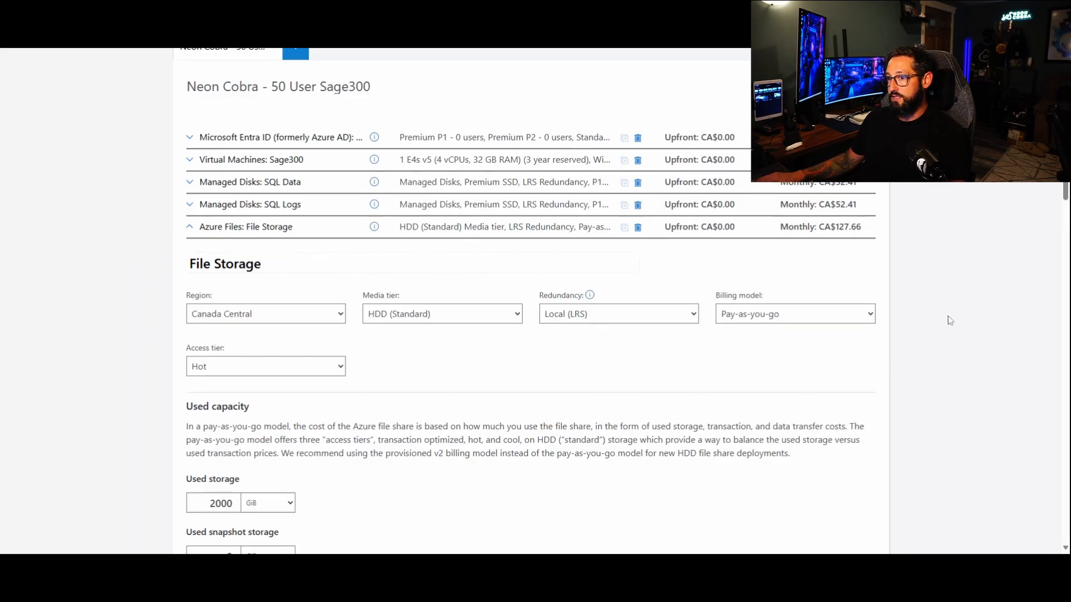
pyautogui.click(235, 226)
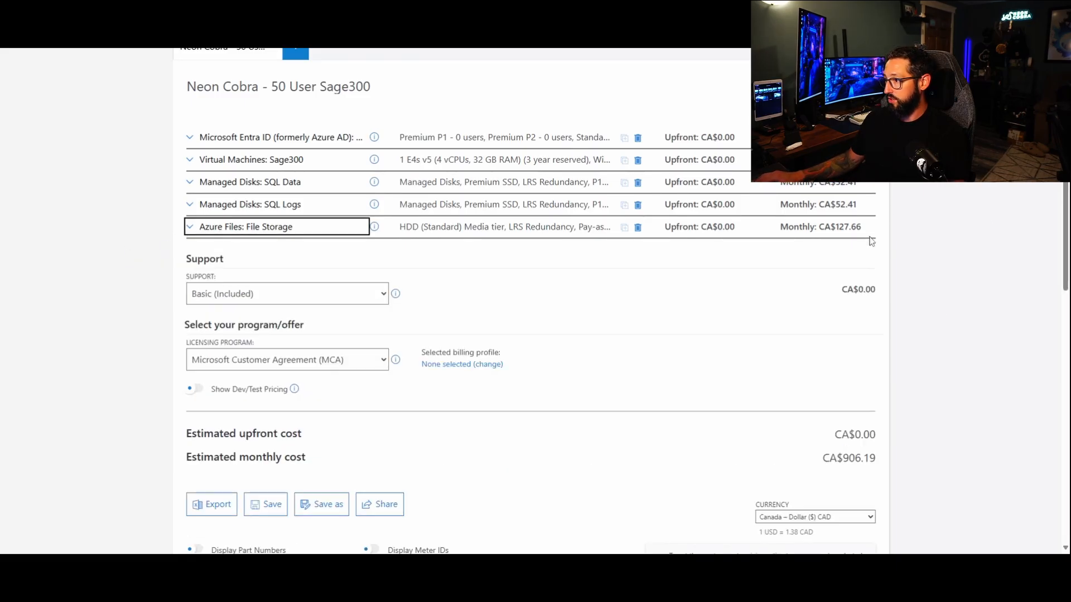
pyautogui.moveTo(871, 241); pyautogui.dragTo(743, 223)
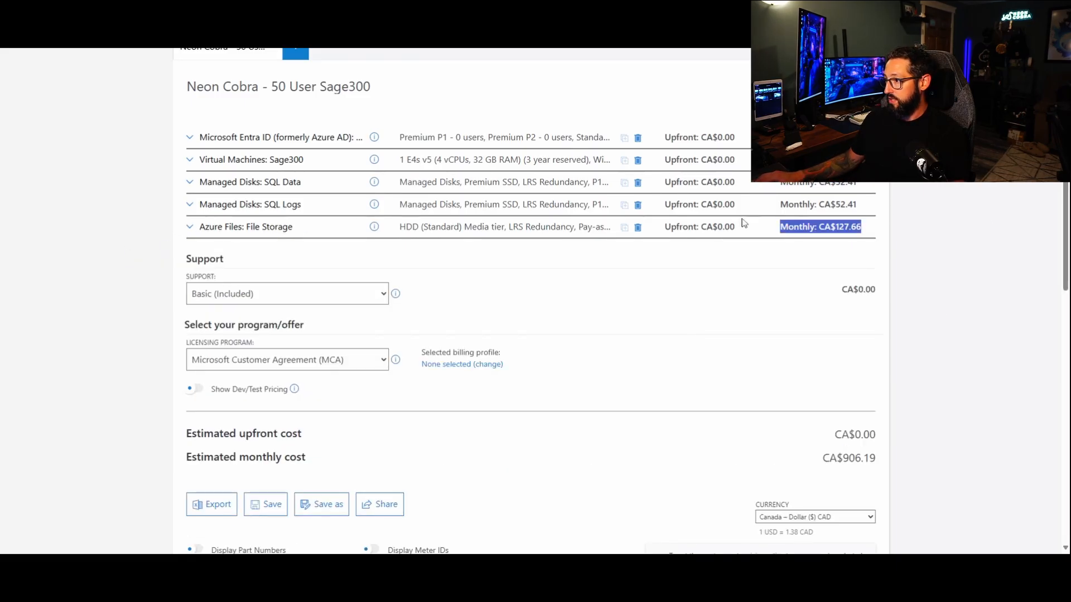
pyautogui.click(951, 241)
# - Search the products for "backup" and add Azure Backup to the estimate
pyautogui.scroll(5, 460, 272)
pyautogui.moveTo(234, 228); pyautogui.dragTo(34, 213)
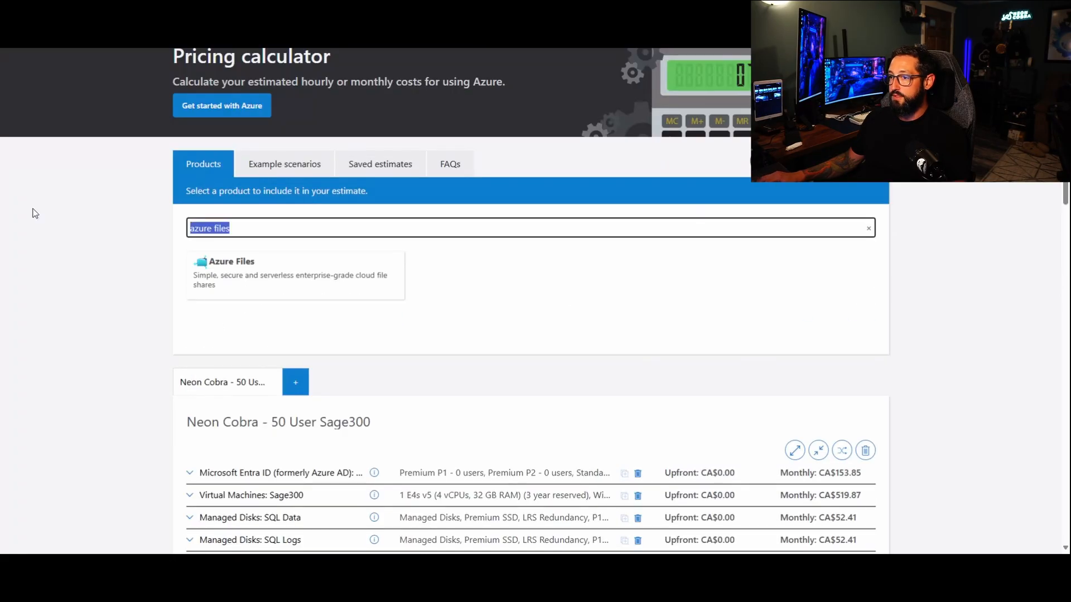
pyautogui.write('backup')
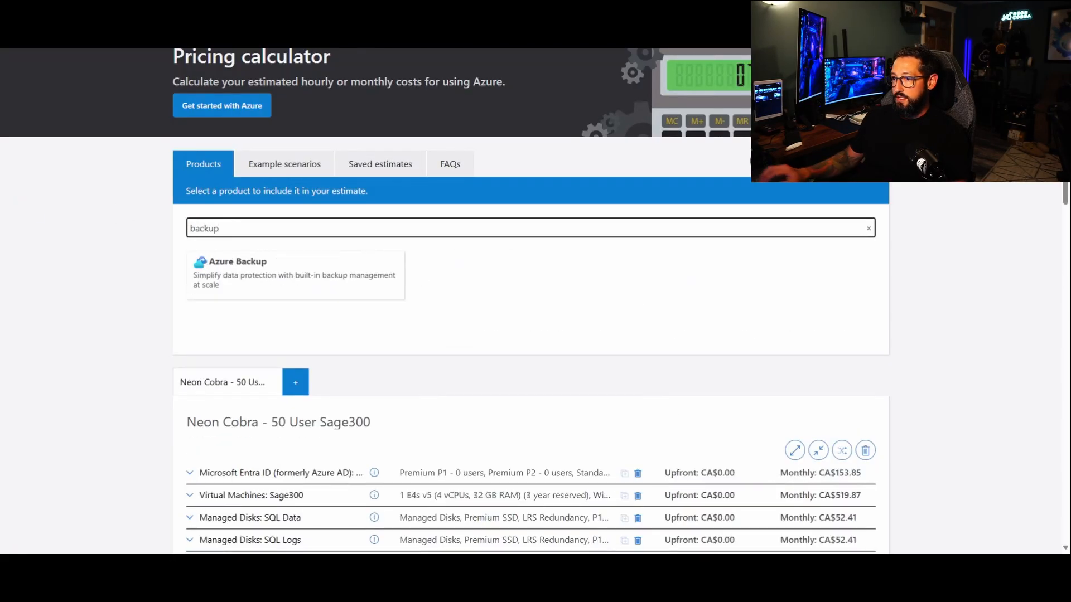
pyautogui.click(234, 286)
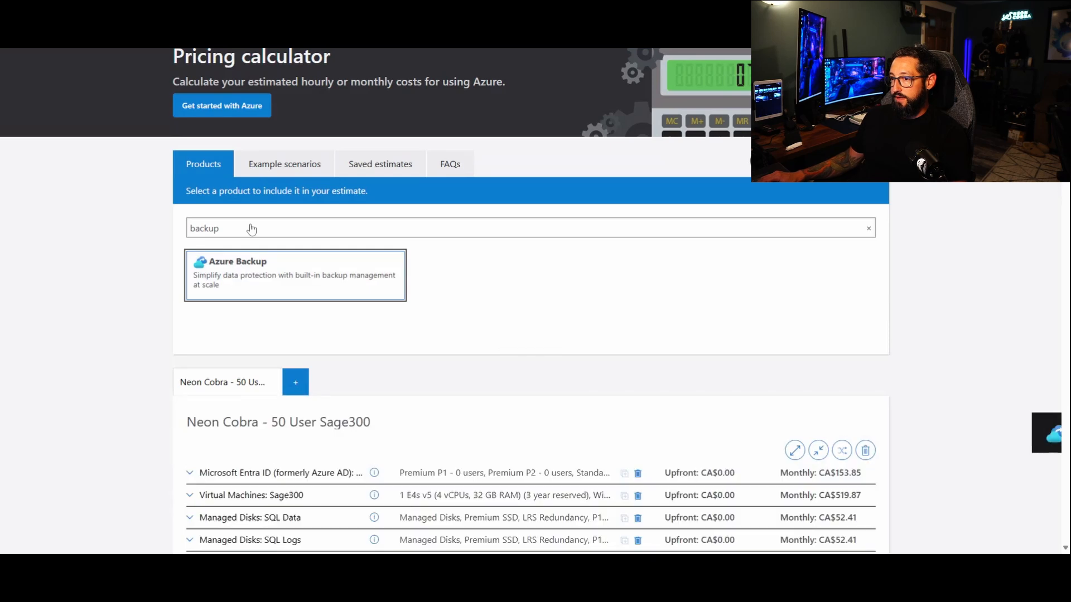
# - Search the products for "firewall" and add Azure Firewall to the estimate
pyautogui.moveTo(223, 228); pyautogui.dragTo(132, 234)
pyautogui.write('firewall')
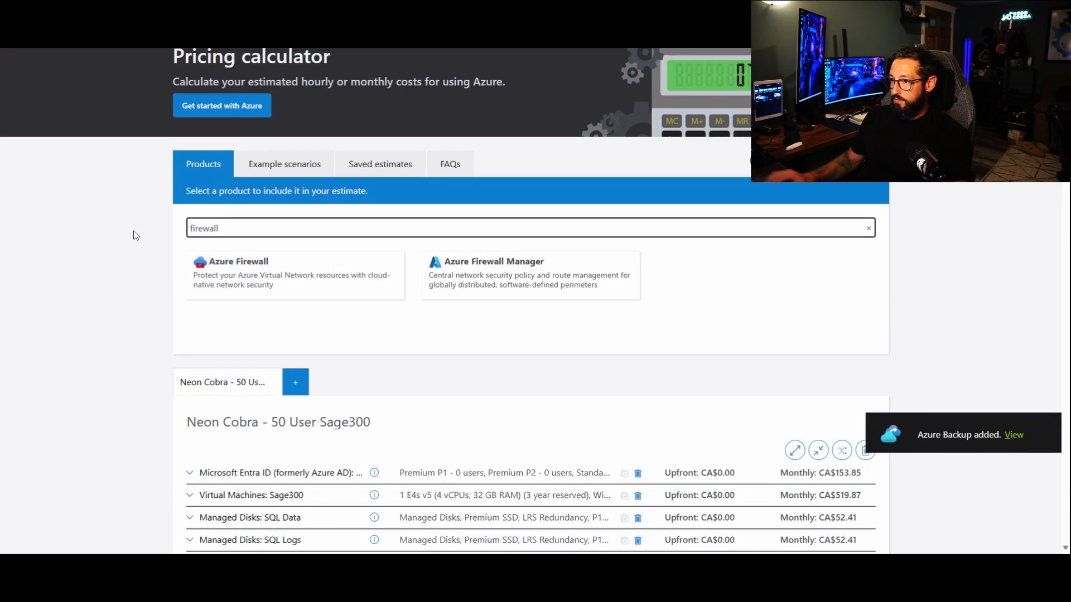
pyautogui.click(244, 273)
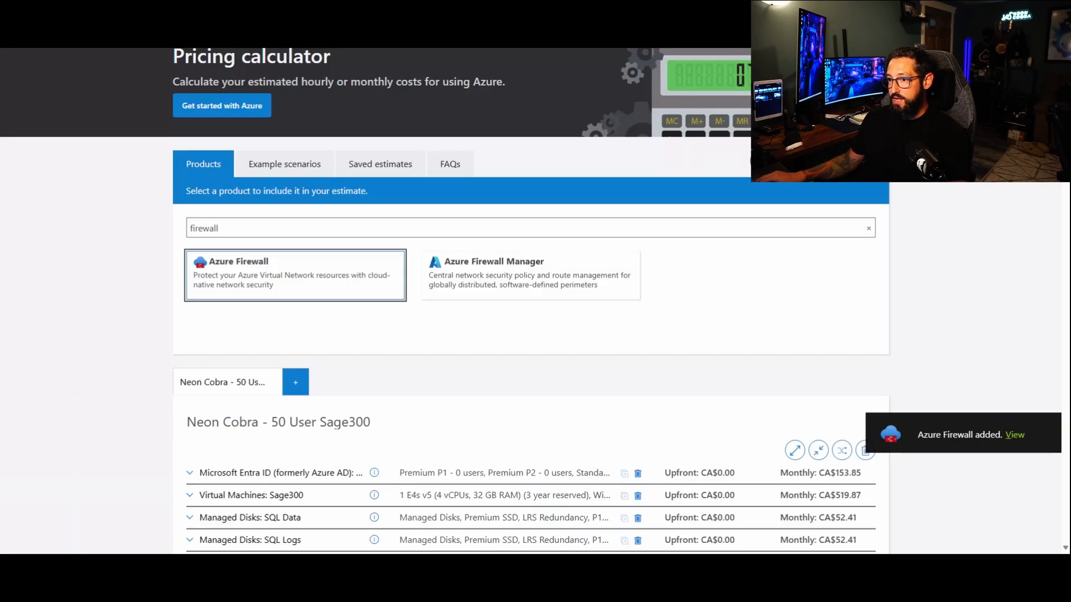
# - Search the products for "ip" and add IP Addresses to the estimate
pyautogui.moveTo(222, 228); pyautogui.dragTo(117, 222)
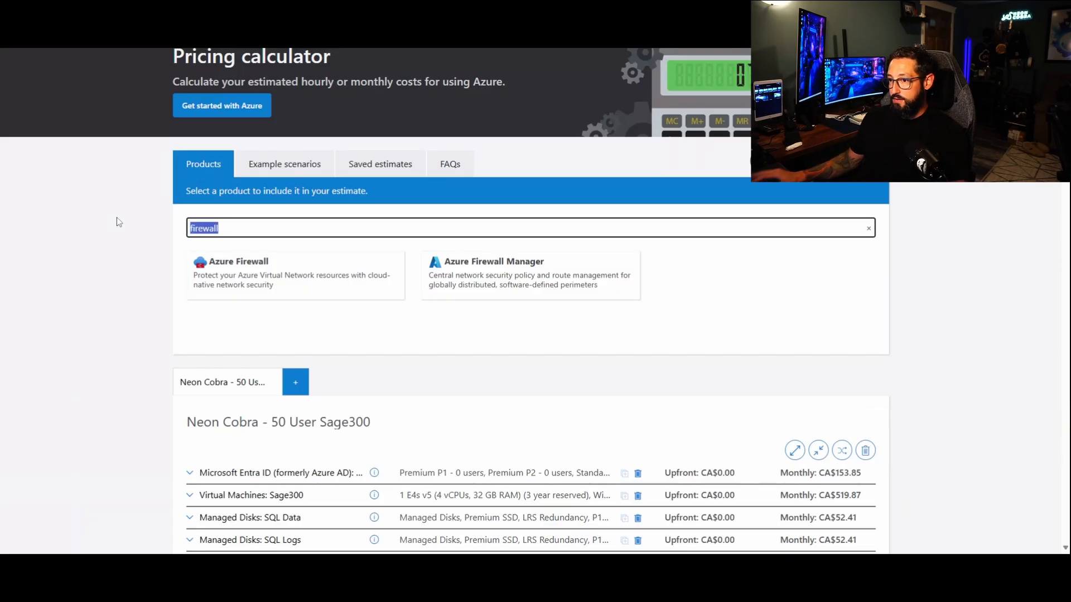
pyautogui.write('p')
pyautogui.press('BackSpace')
pyautogui.write('ip')
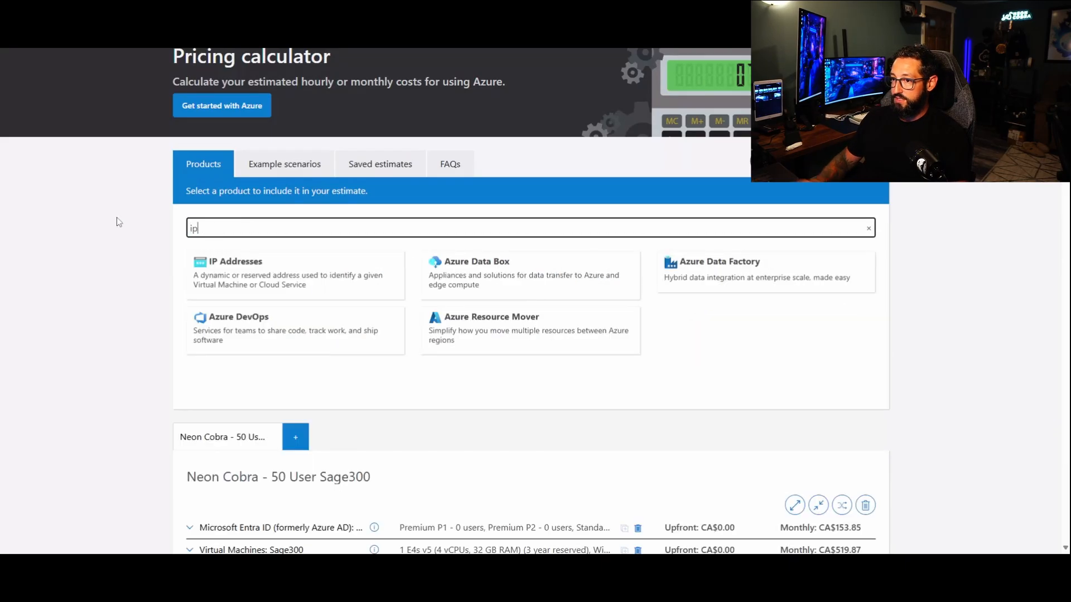
pyautogui.click(238, 276)
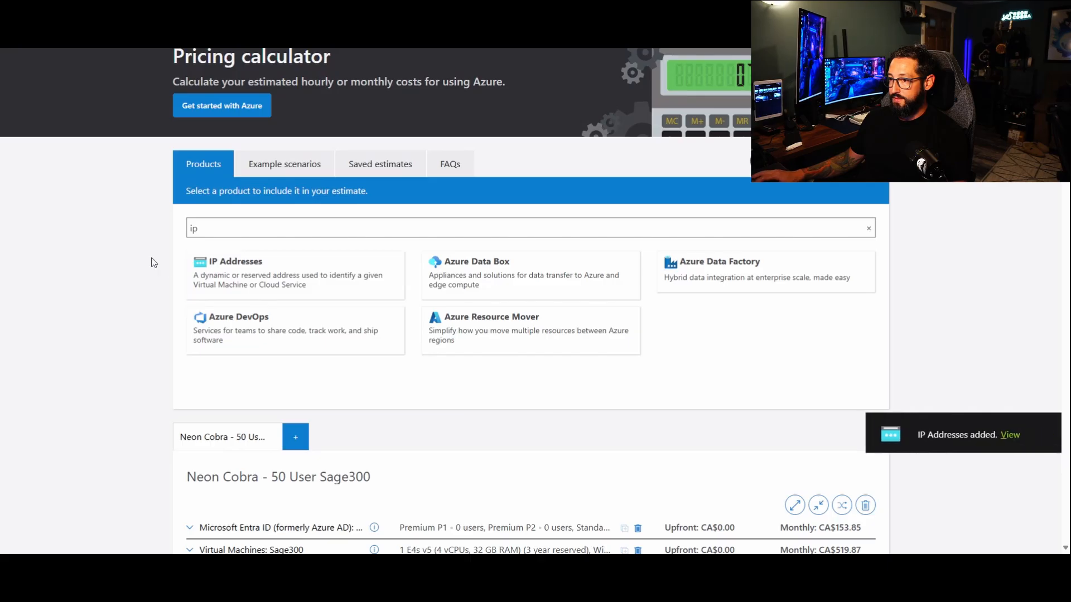
# - Collapse the Azure Backup entry in the estimate
pyautogui.scroll(-7, 112, 287)
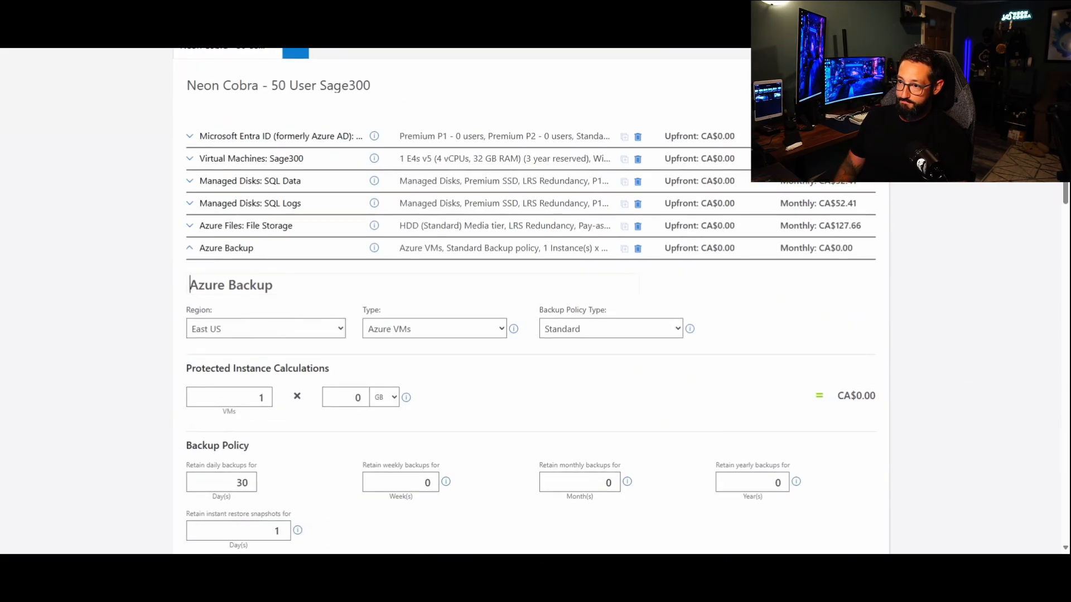
pyautogui.click(192, 249)
pyautogui.scroll(8, 143, 299)
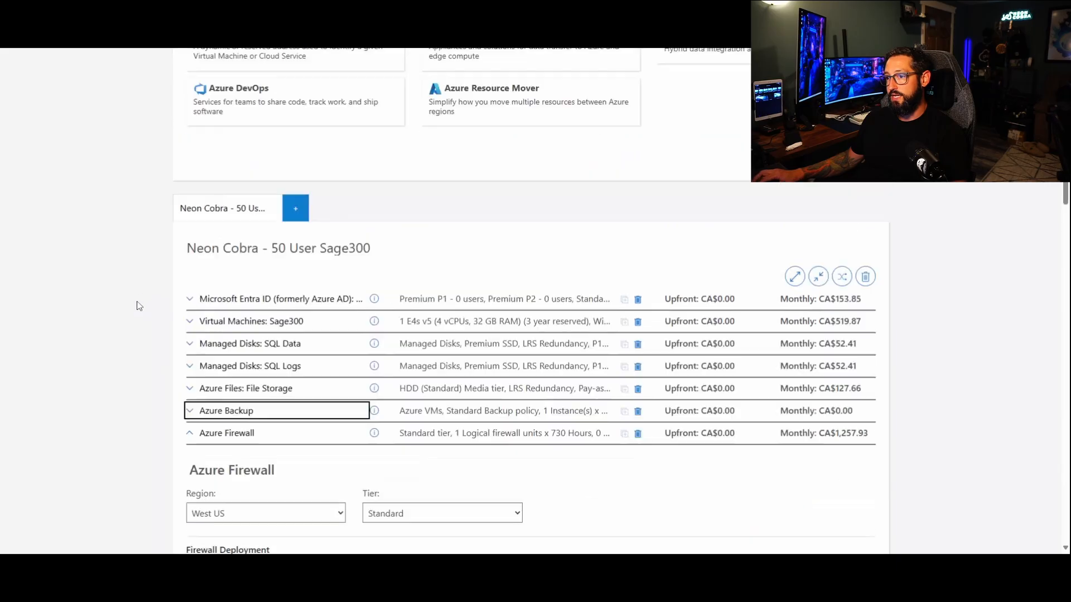
# - Search the products for "Vir" and add Azure Virtual Desktop to the estimate
pyautogui.moveTo(226, 286); pyautogui.dragTo(173, 292)
pyautogui.press('BackSpace')
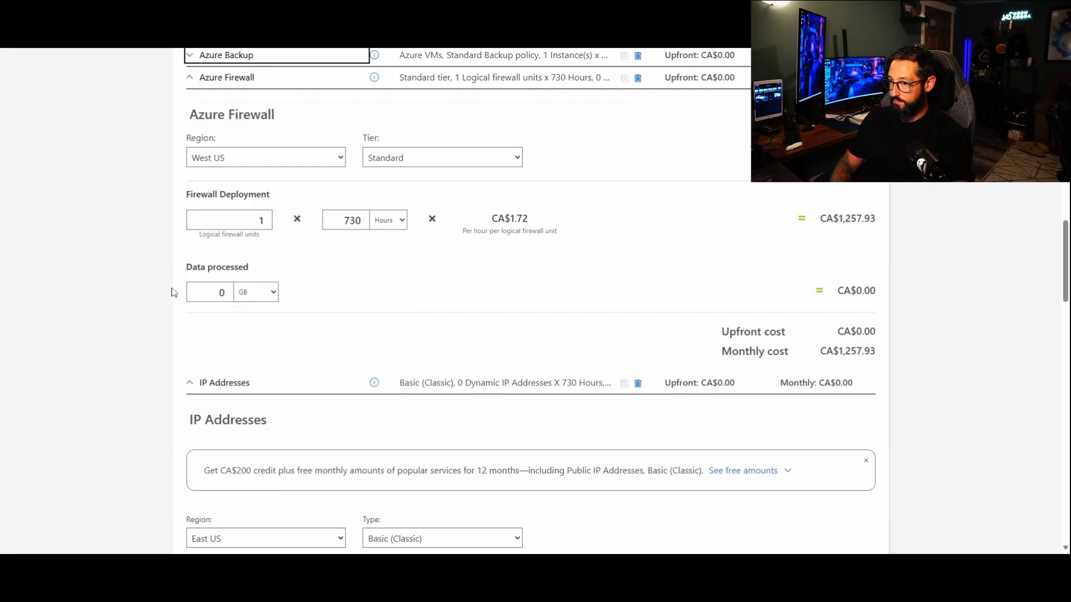
pyautogui.press('space')
pyautogui.write('Vir')
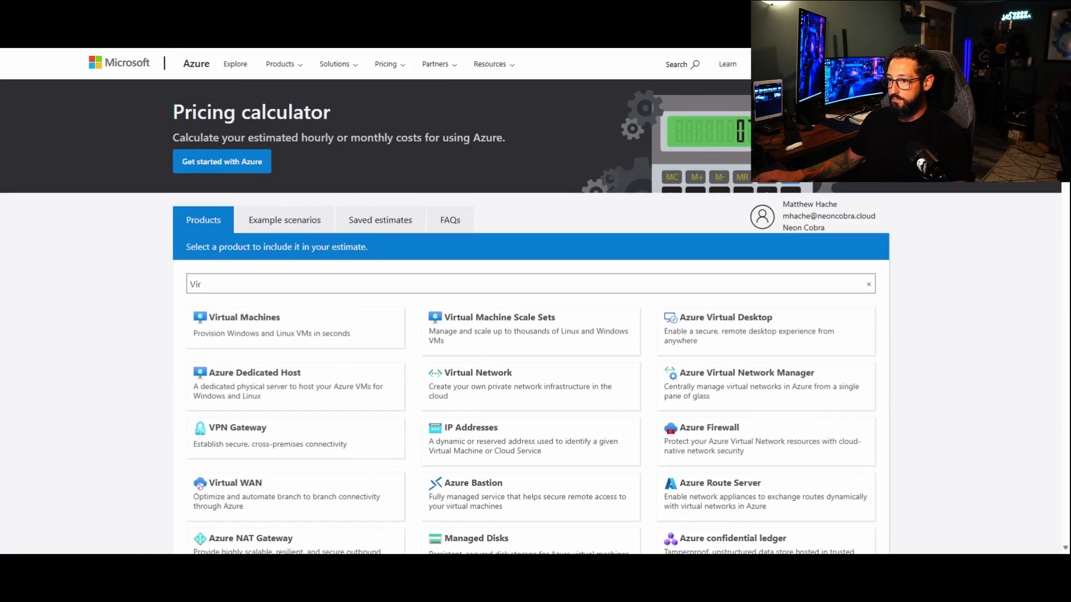
pyautogui.click(707, 344)
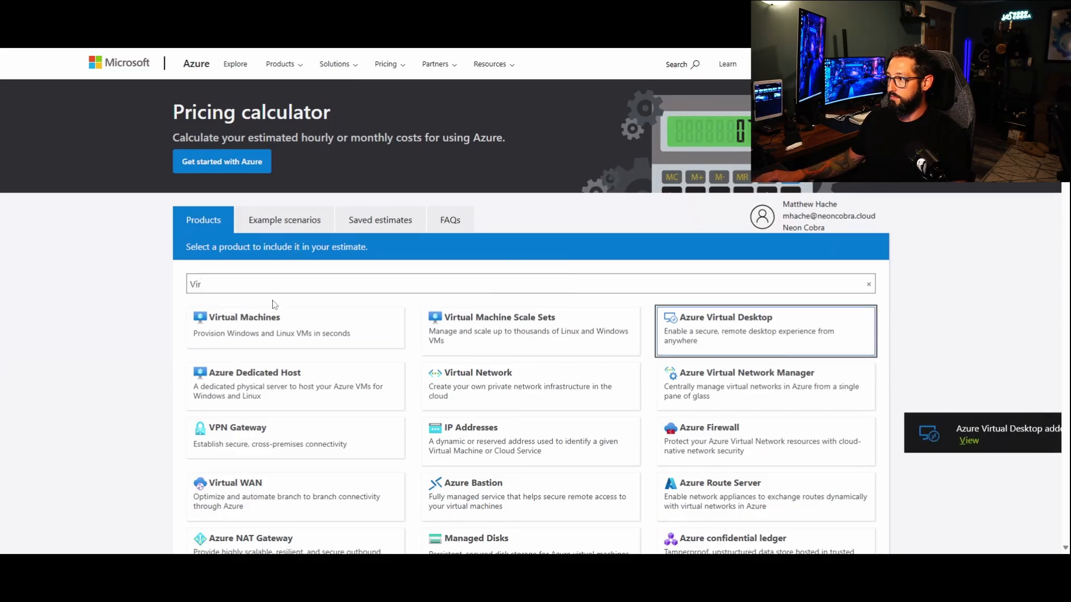
# - Collapse all entries in the estimate and rearrange the services so Azure Virtual Desktop sits directly above Azure Backup
pyautogui.scroll(20, 943, 306)
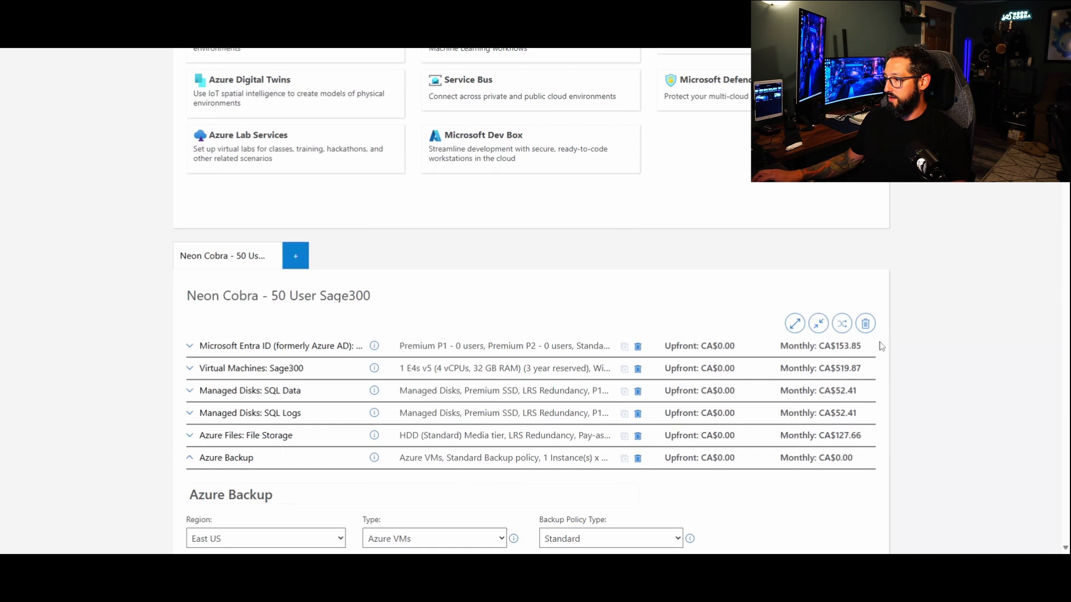
pyautogui.click(818, 324)
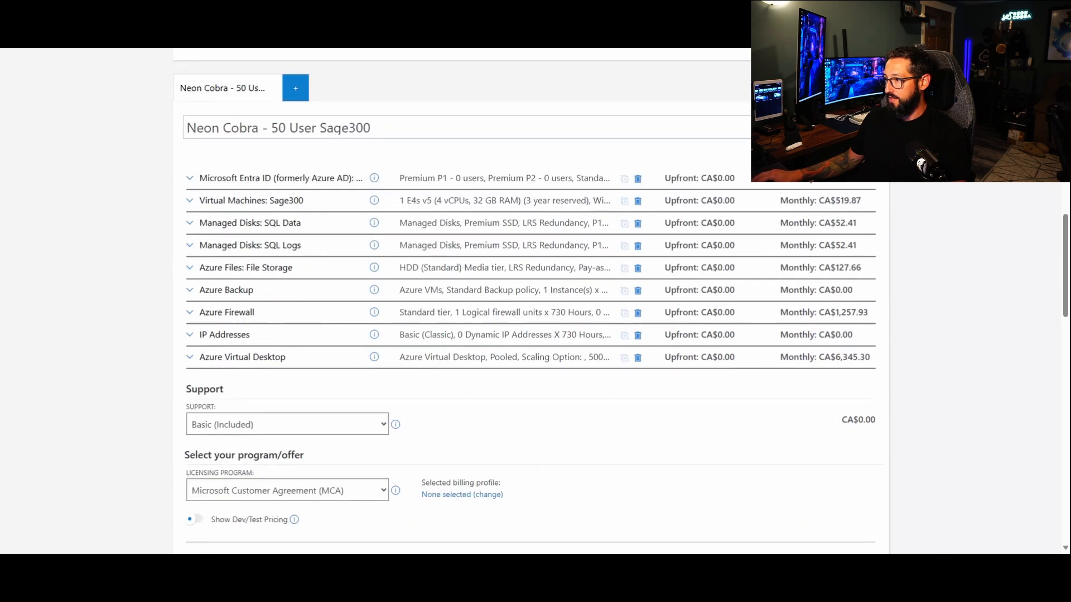
pyautogui.click(841, 151)
pyautogui.moveTo(263, 387); pyautogui.dragTo(263, 313)
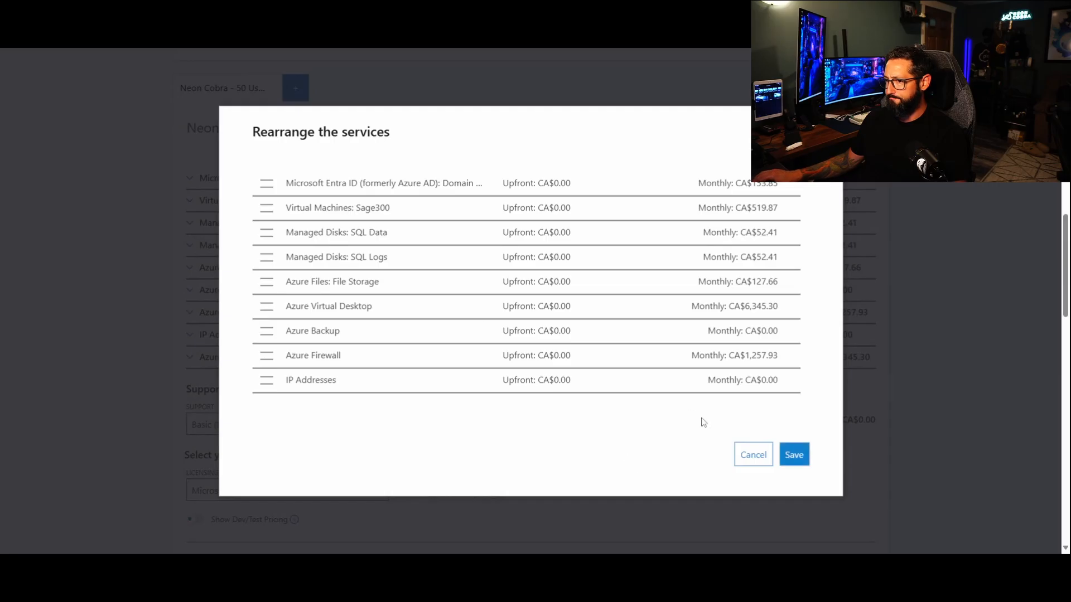
pyautogui.click(794, 454)
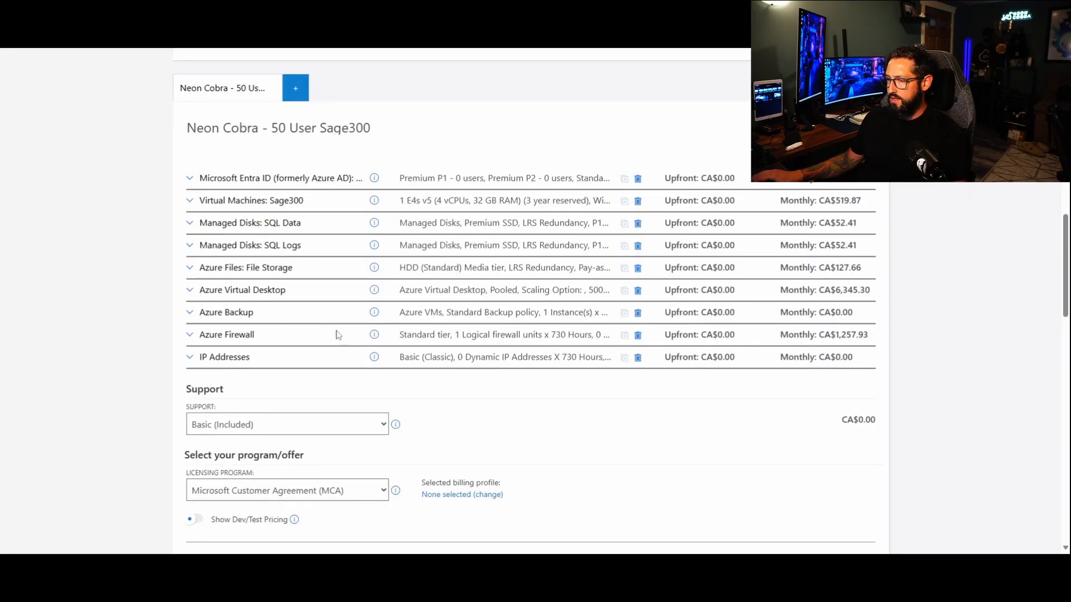
# - Expand the Azure Virtual Desktop entry, name it "50 User AVD" and set its region to Canada Central
pyautogui.click(191, 290)
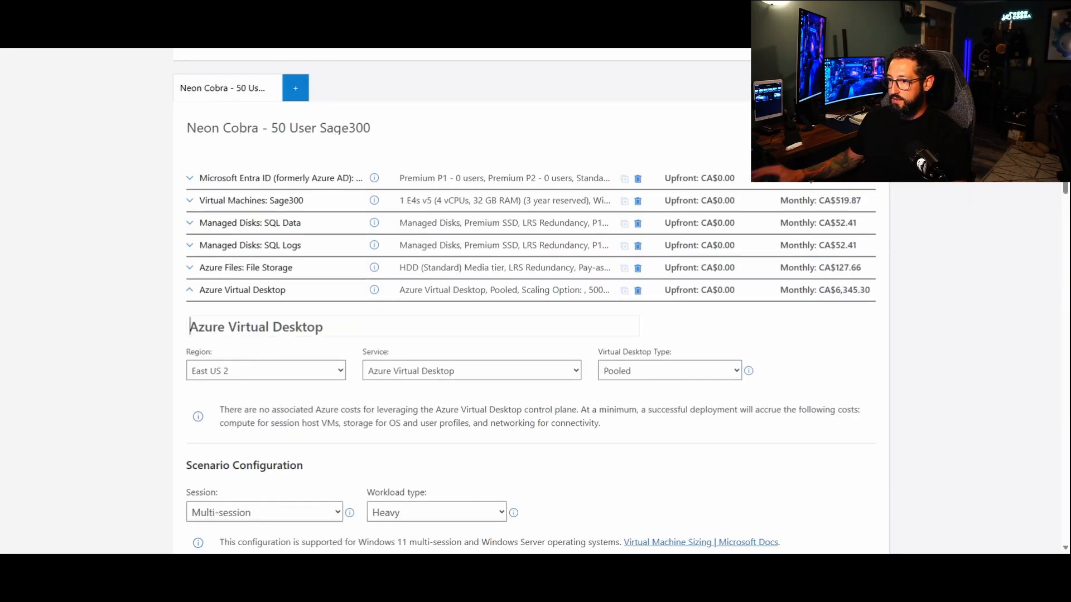
pyautogui.write('50')
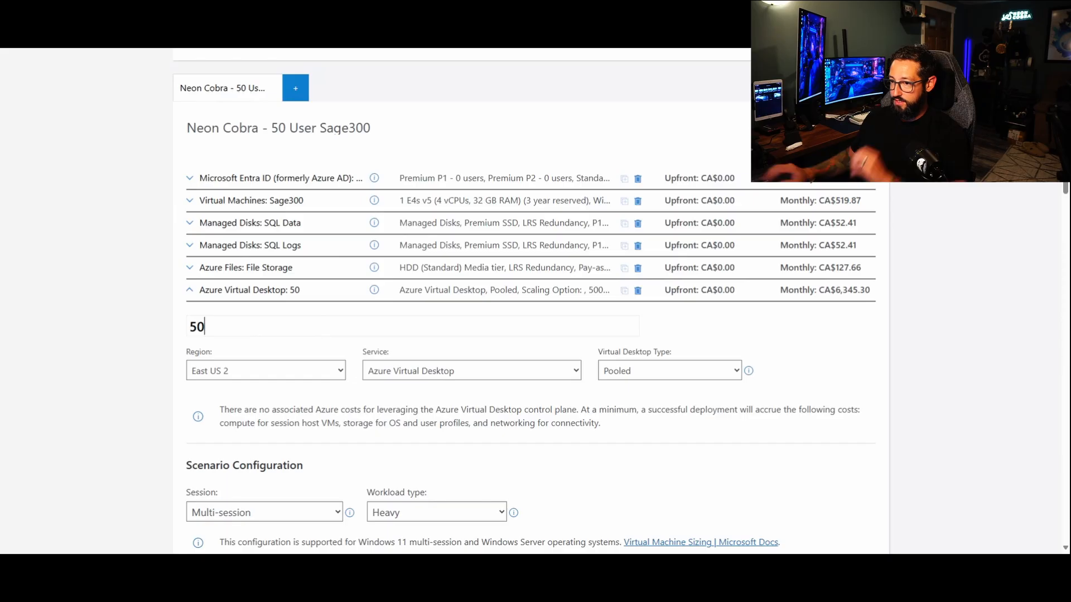
pyautogui.write(' User AVD')
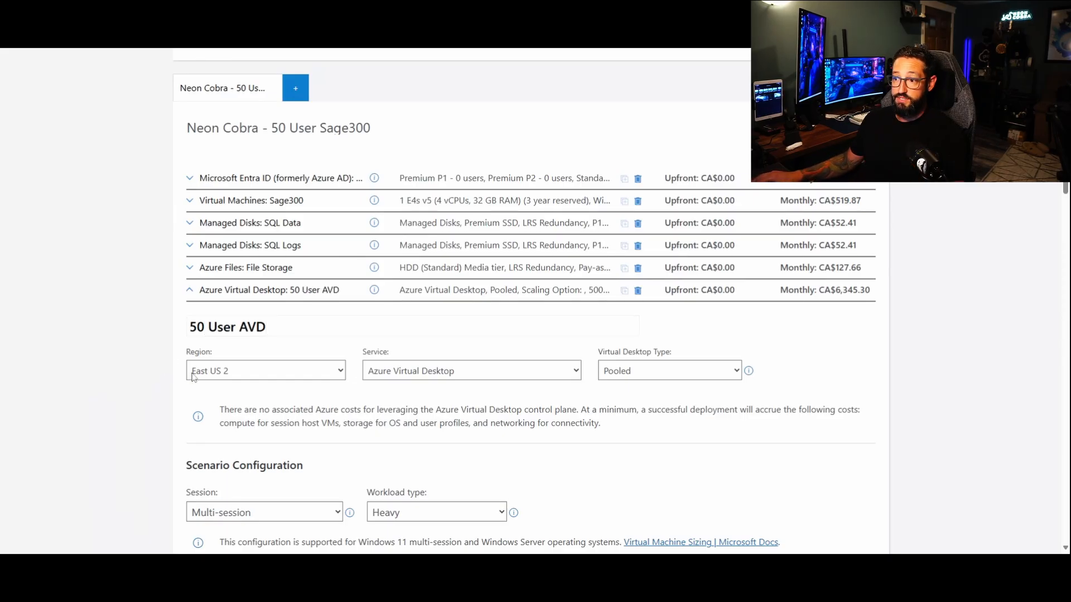
pyautogui.click(206, 378)
pyautogui.press('c')
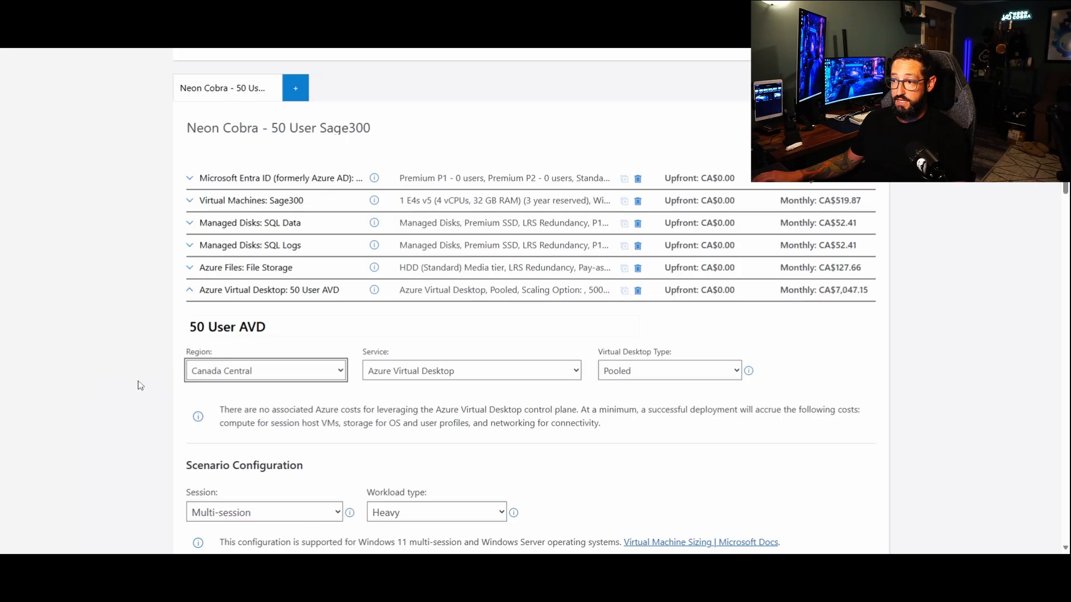
pyautogui.click(118, 403)
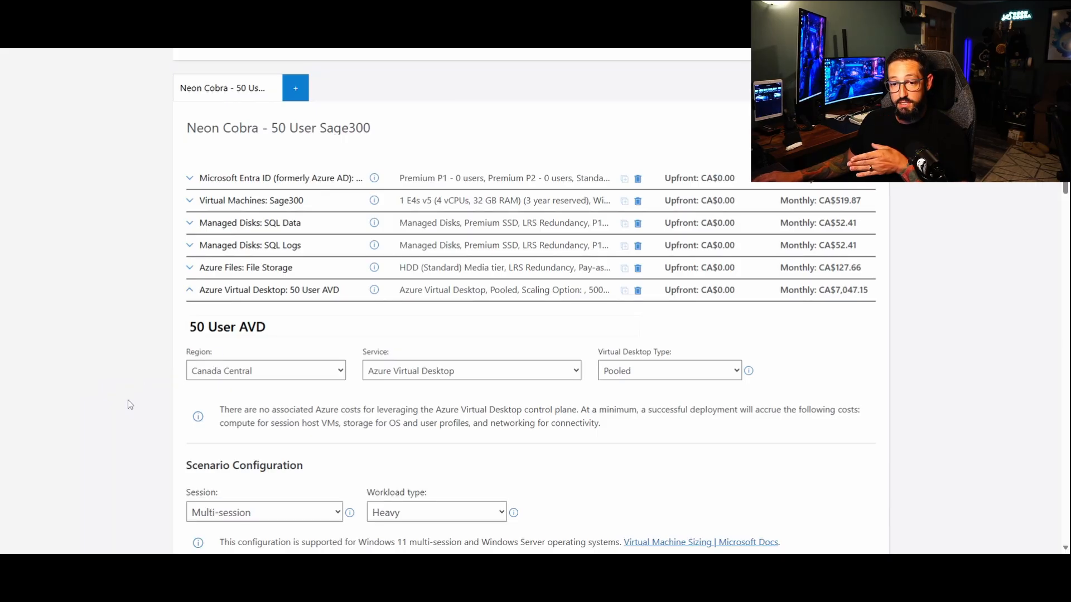
# - Set the workload type of the 50 User AVD scenario to Power
pyautogui.scroll(-2, 128, 399)
pyautogui.scroll(-2, 128, 401)
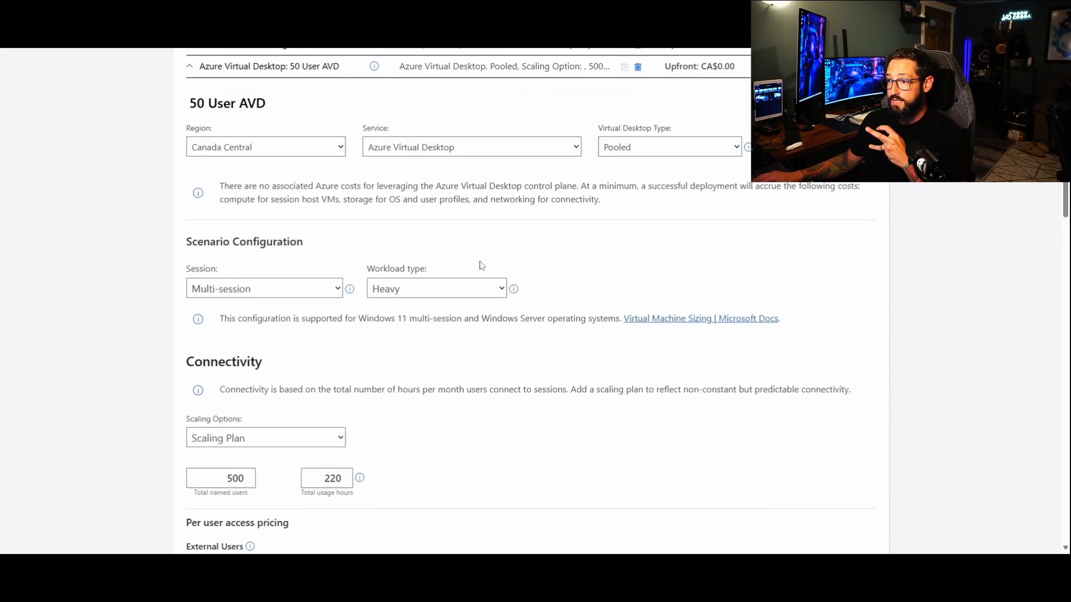
pyautogui.moveTo(514, 298)
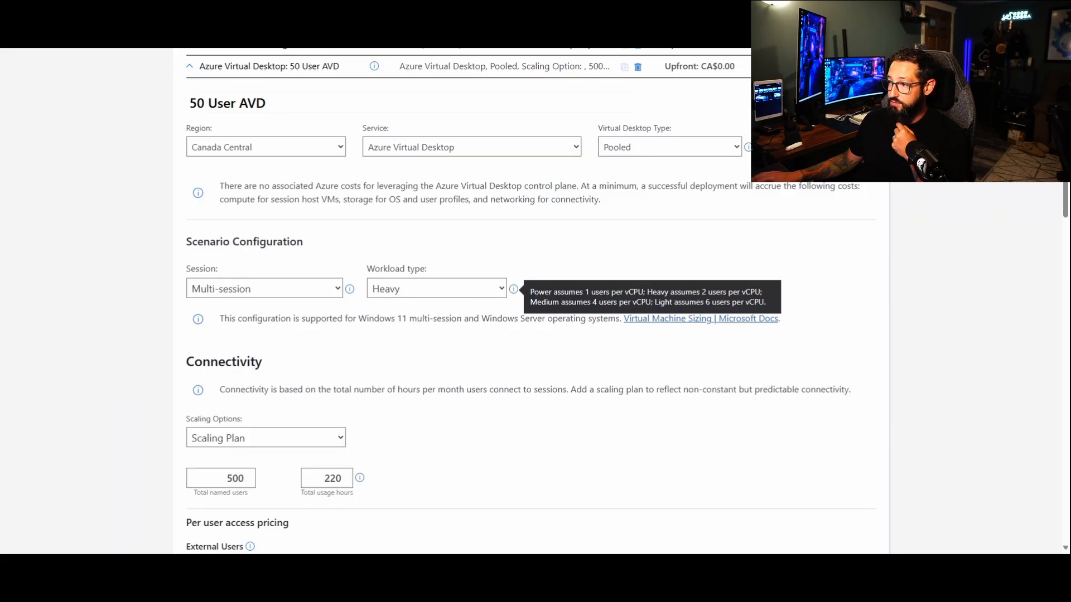
pyautogui.click(471, 296)
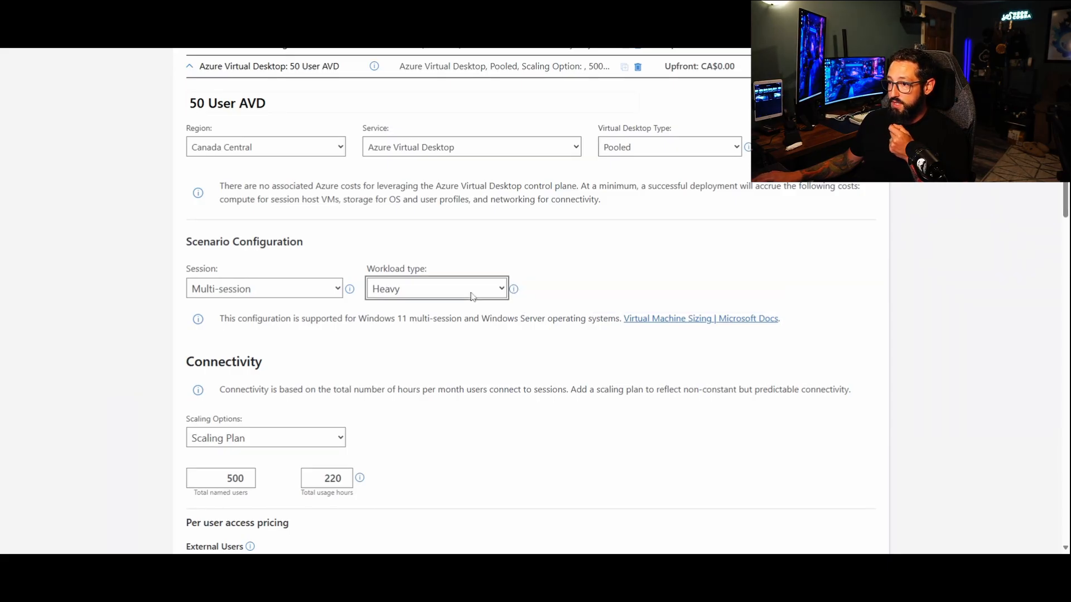
pyautogui.click(427, 367)
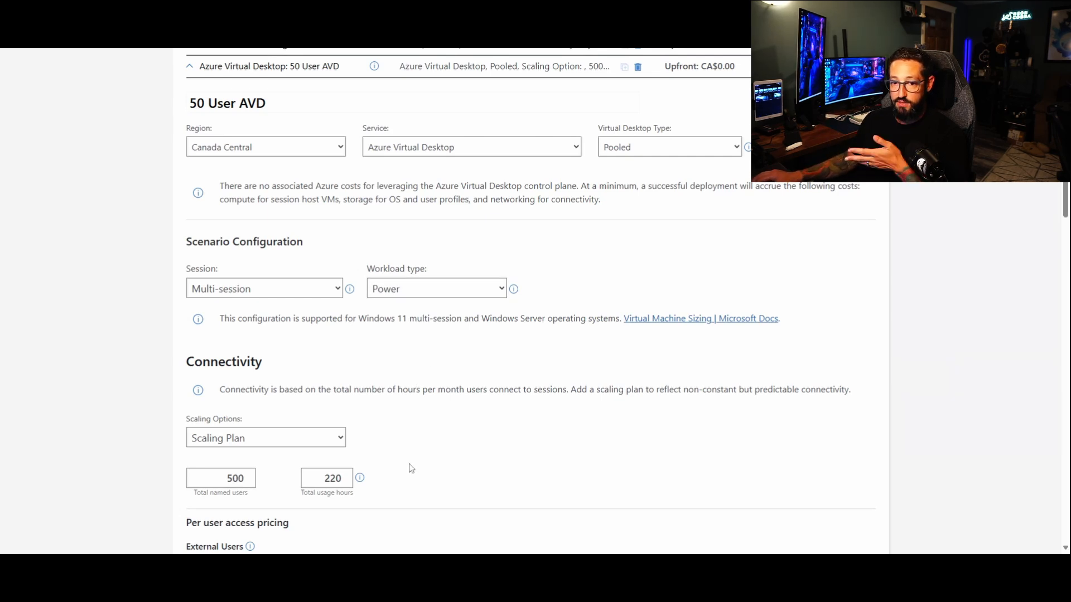
# - Set the total named users for the virtual desktop connectivity to 50
pyautogui.doubleClick(235, 478)
pyautogui.write('50')
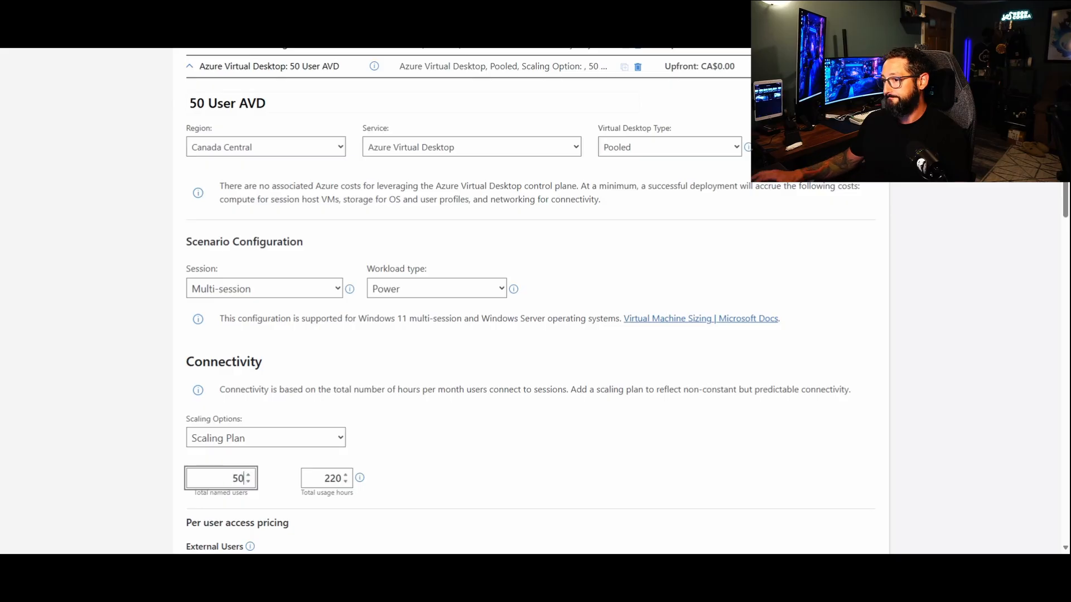
pyautogui.click(552, 453)
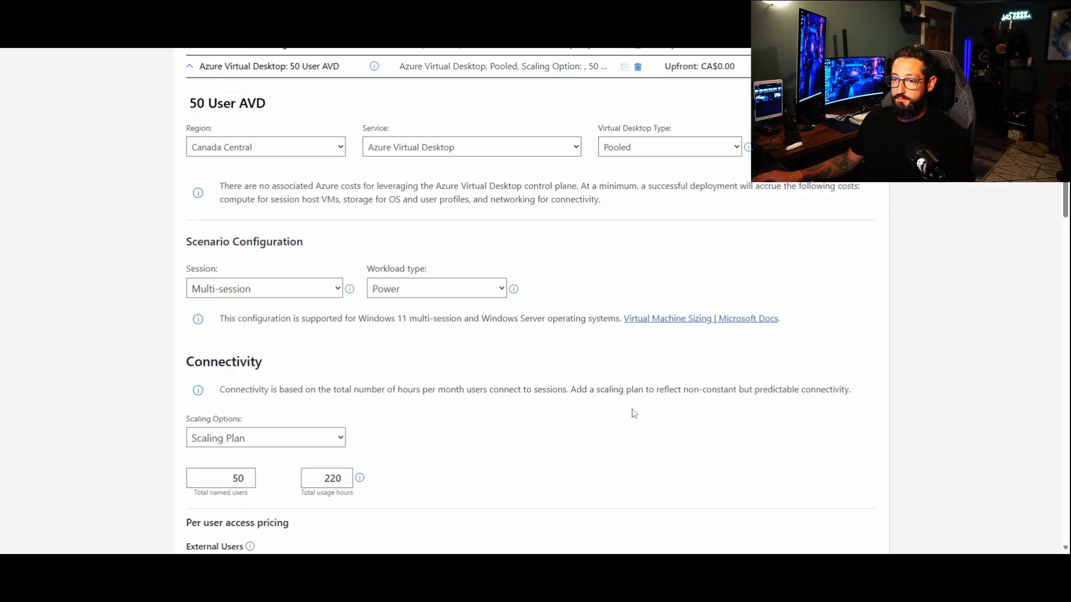
# - Search the virtual machine instances for "e8s" and select E8s v5 with 8 vCPUs and 64 GB RAM
pyautogui.scroll(-5, 631, 416)
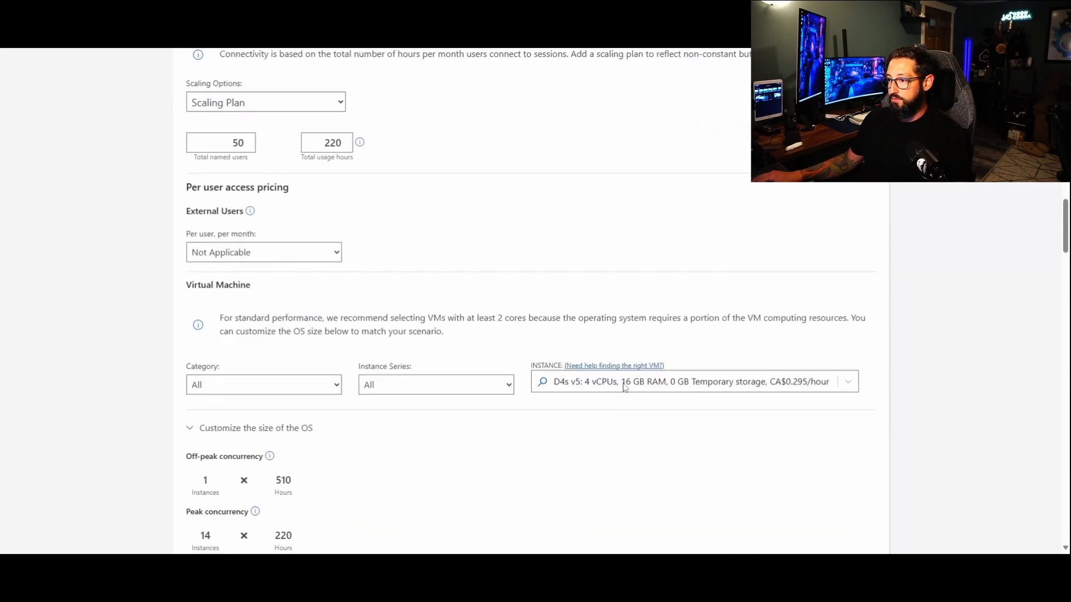
pyautogui.click(625, 383)
pyautogui.write('e8s')
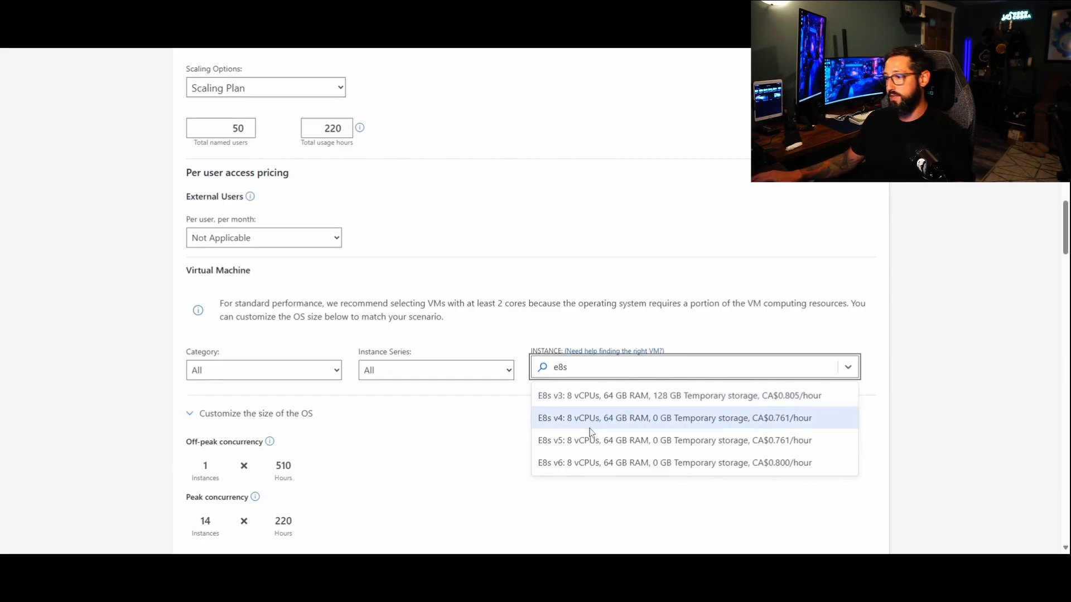
pyautogui.click(588, 442)
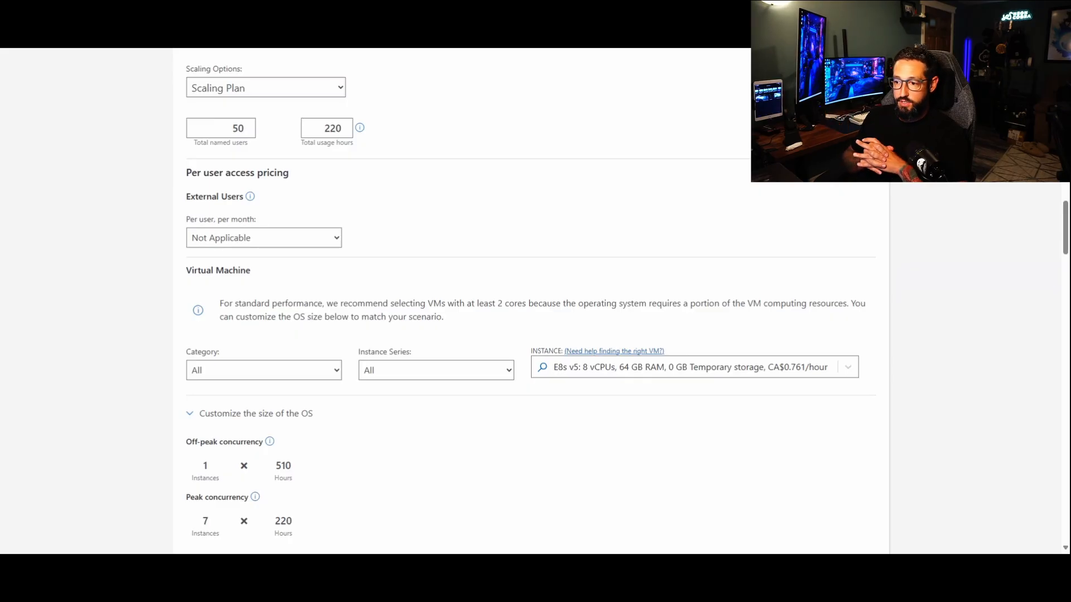
# - Review the instances and hours for off-peak and peak concurrency, along with the savings options for the session hosts
pyautogui.scroll(-3, 363, 401)
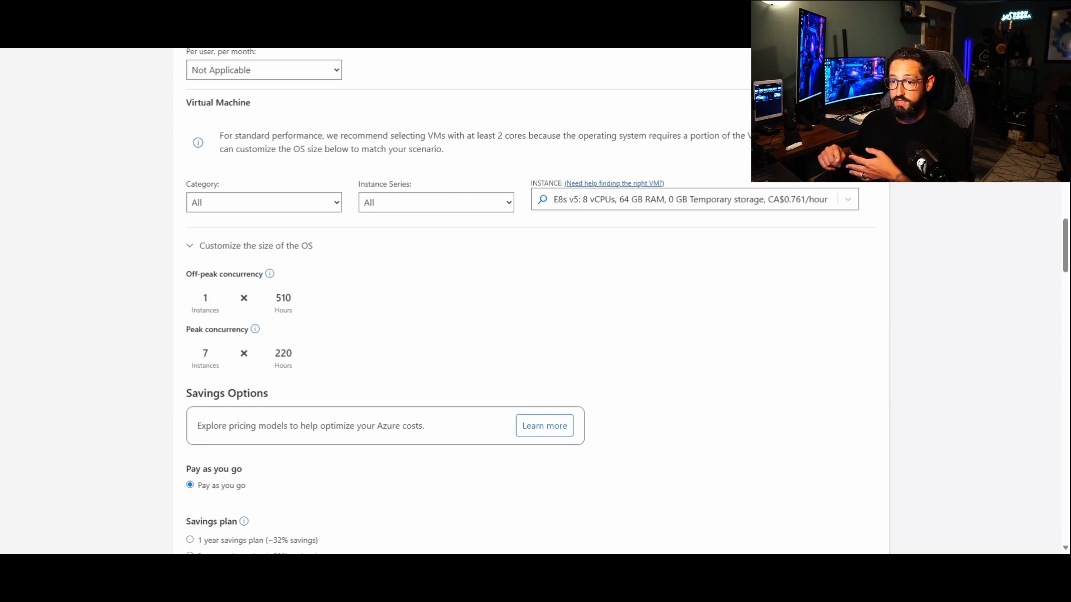
pyautogui.moveTo(305, 360); pyautogui.dragTo(281, 298)
pyautogui.click(201, 296)
pyautogui.click(346, 332)
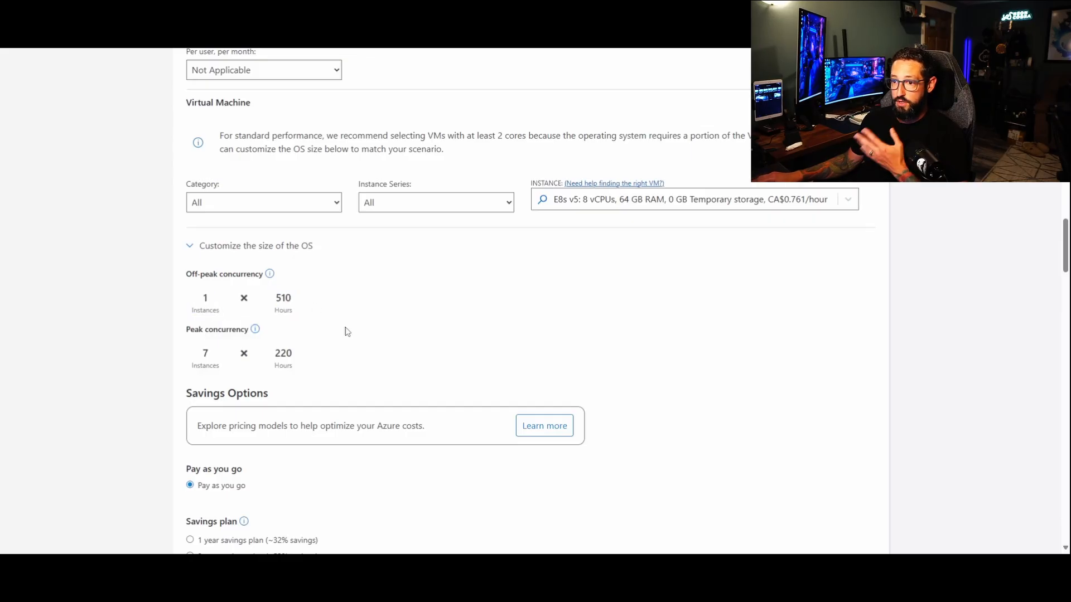
pyautogui.moveTo(191, 350); pyautogui.dragTo(278, 353)
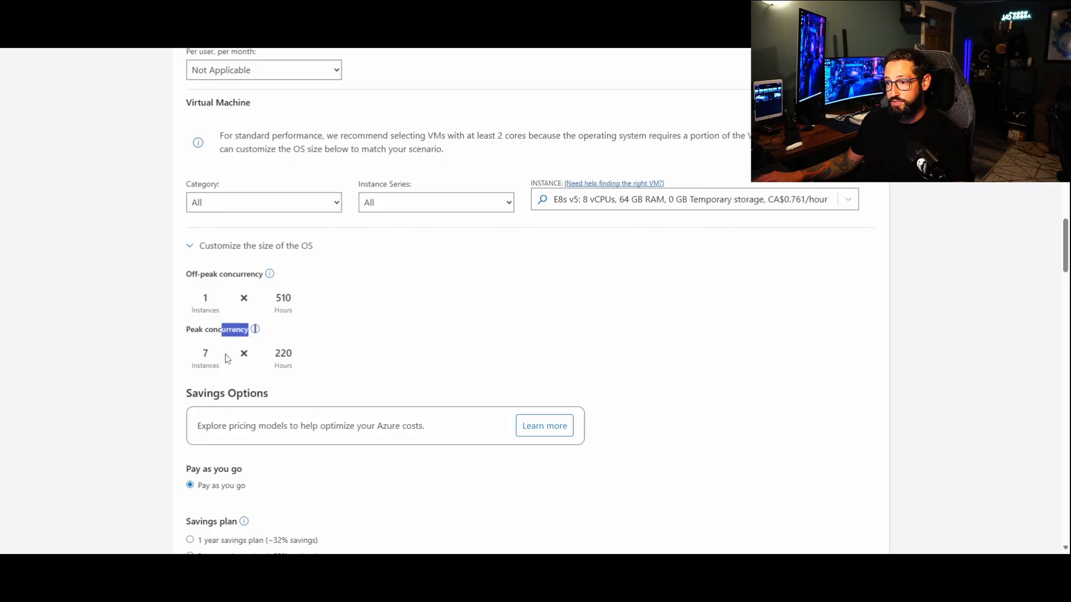
pyautogui.click(390, 355)
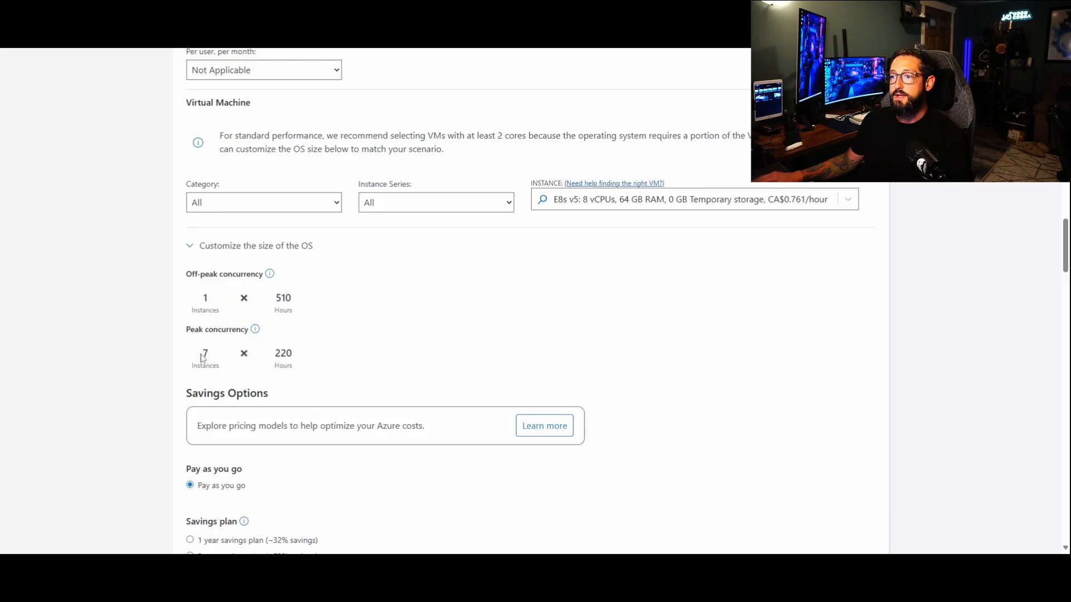
pyautogui.moveTo(201, 354); pyautogui.dragTo(292, 353)
pyautogui.click(294, 349)
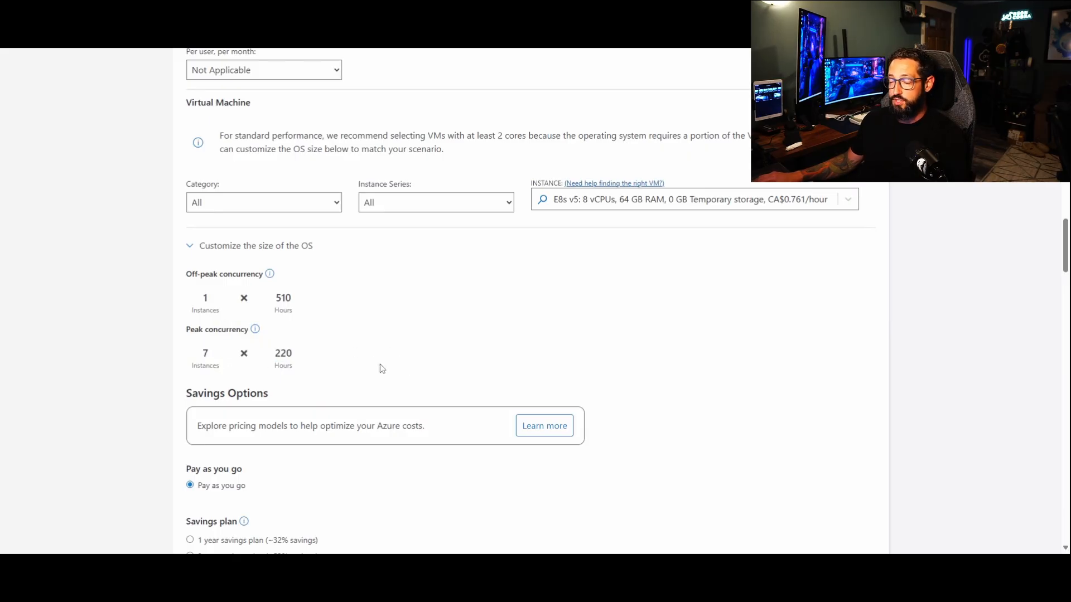
pyautogui.scroll(-2, 424, 331)
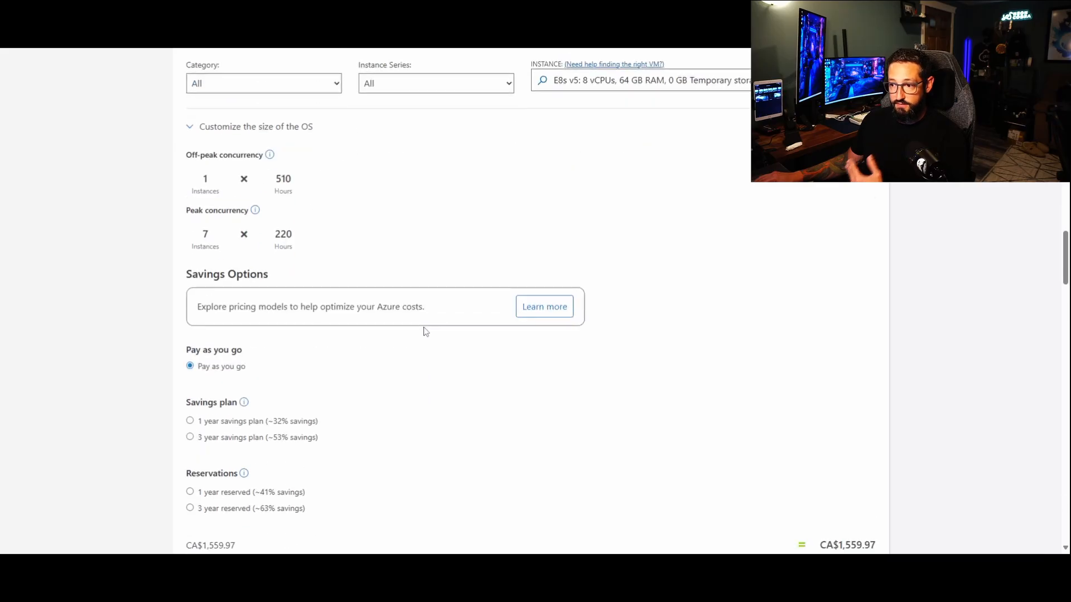
# - Set the data at-rest for the virtual desktop's Premium File Storage to 1000 GB
pyautogui.scroll(-8, 444, 413)
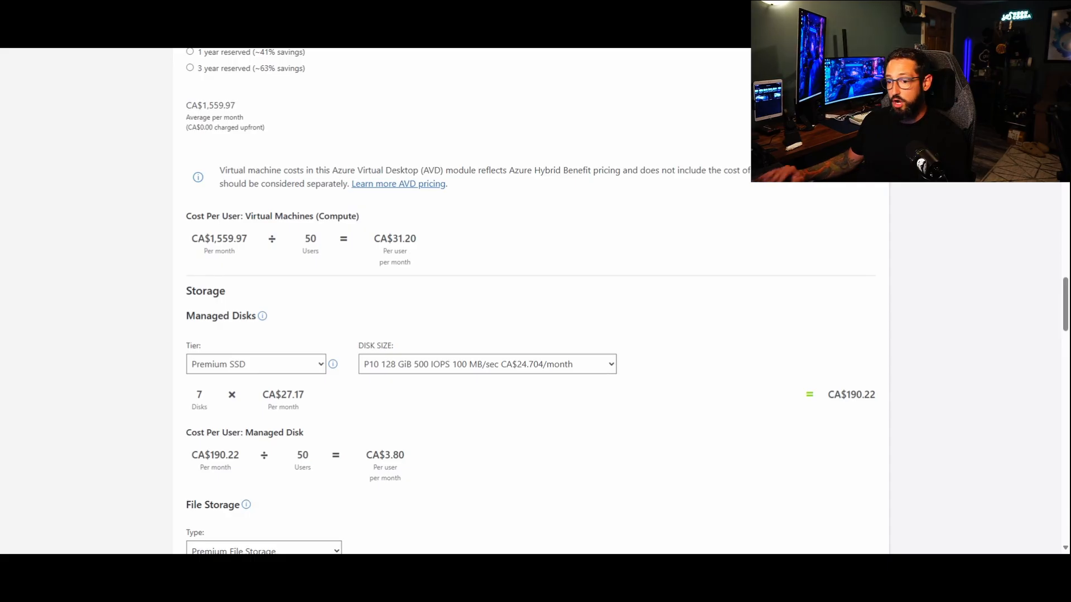
pyautogui.scroll(-2, 480, 419)
pyautogui.scroll(-3, 480, 419)
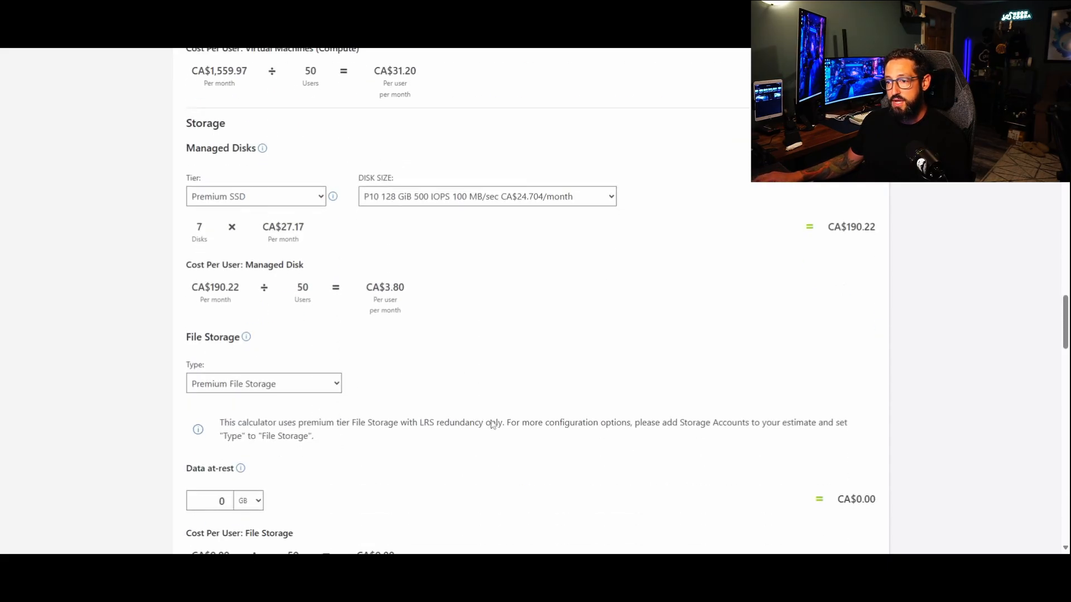
pyautogui.click(217, 389)
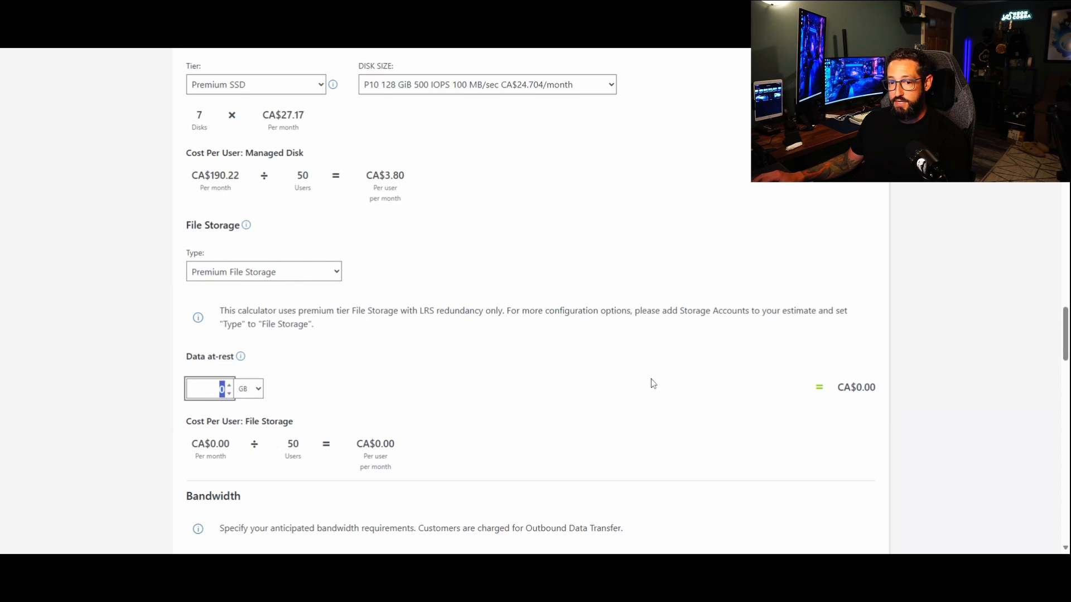
pyautogui.write('1000')
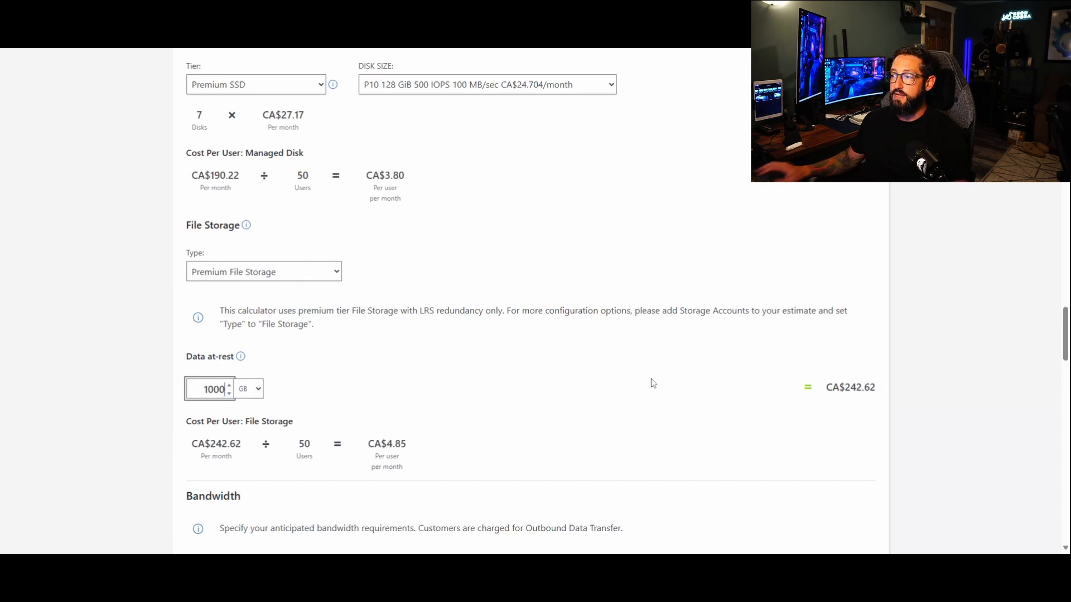
pyautogui.click(653, 383)
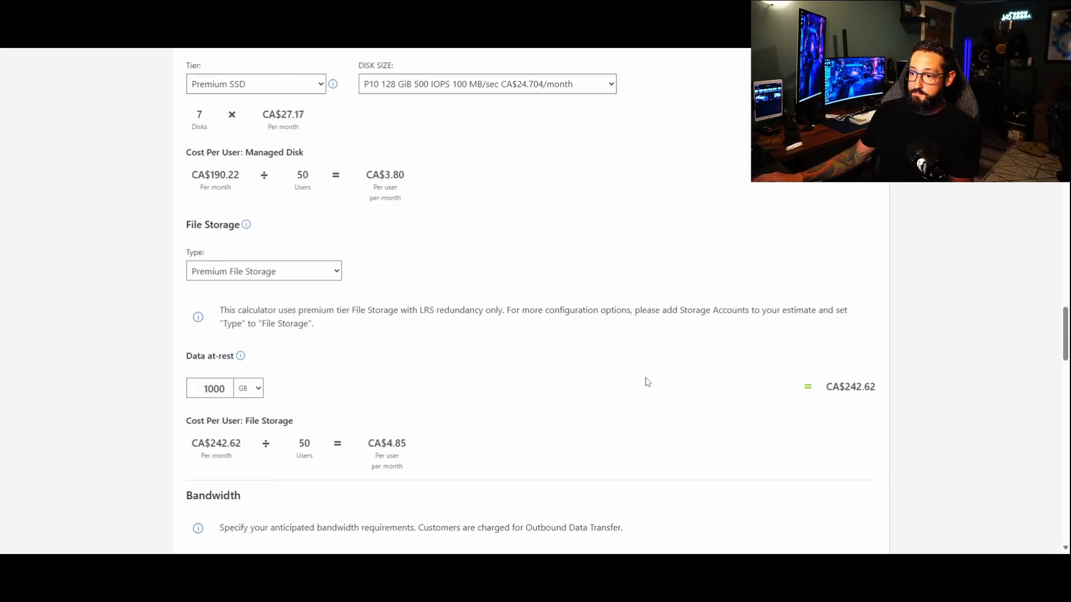
# - Set the data transfer type for the virtual desktop's bandwidth to Internet Egress
pyautogui.scroll(-5, 645, 383)
pyautogui.click(298, 316)
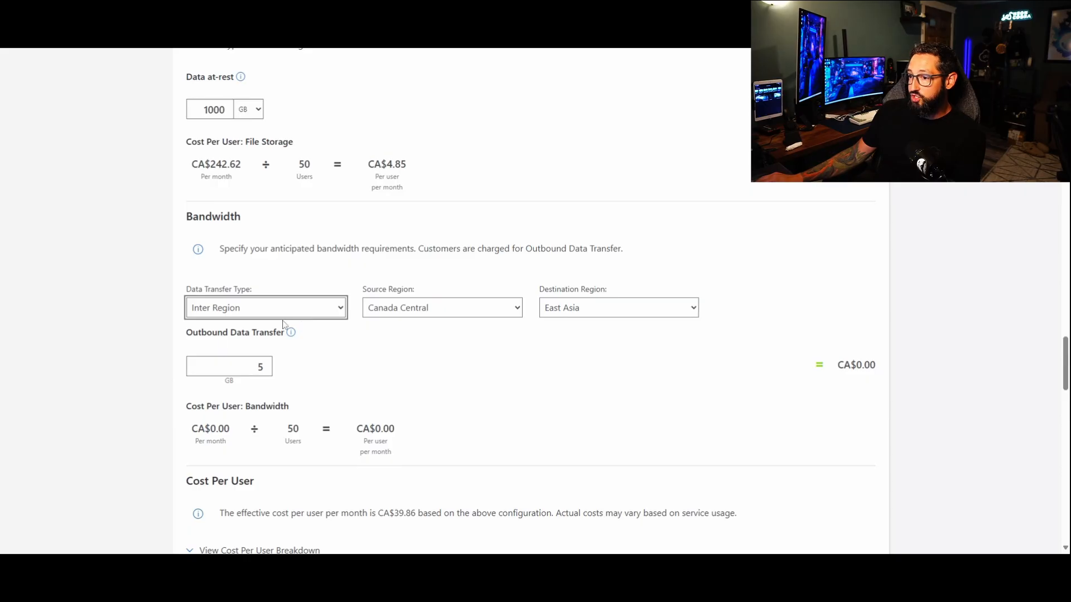
pyautogui.click(256, 360)
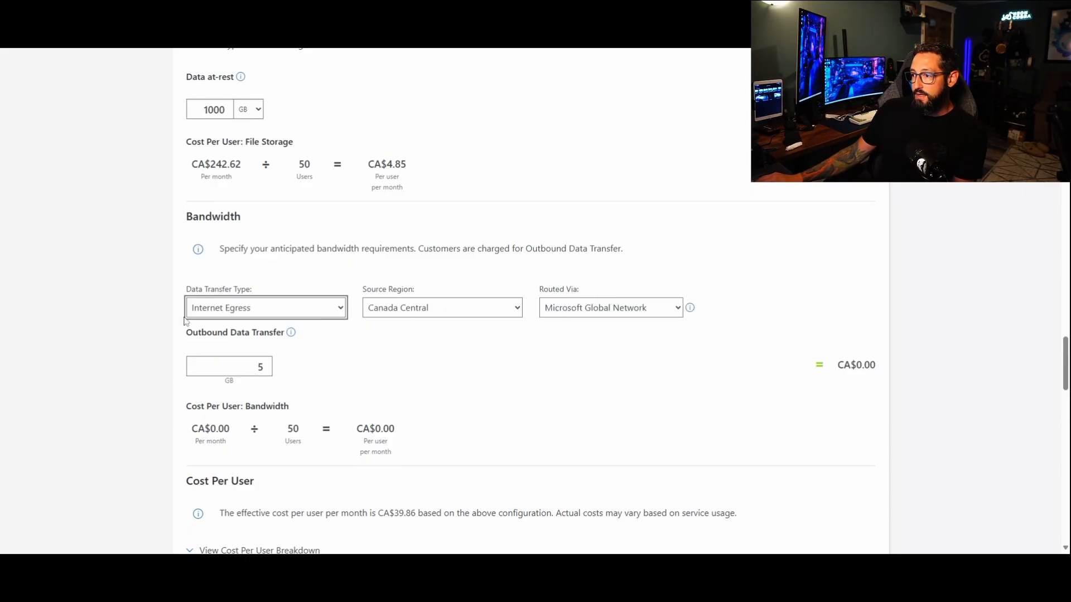
# - Set the virtual desktop's outbound data transfer to 250 GB and collapse the Azure Virtual Desktop entry
pyautogui.click(253, 367)
pyautogui.doubleClick(259, 367)
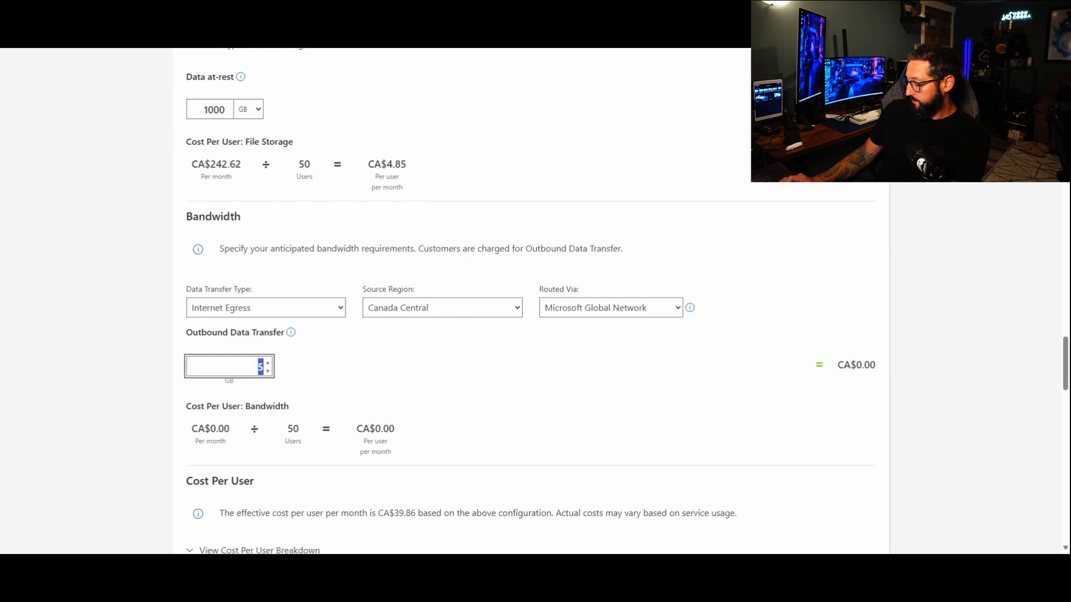
pyautogui.write('250')
pyautogui.click(483, 378)
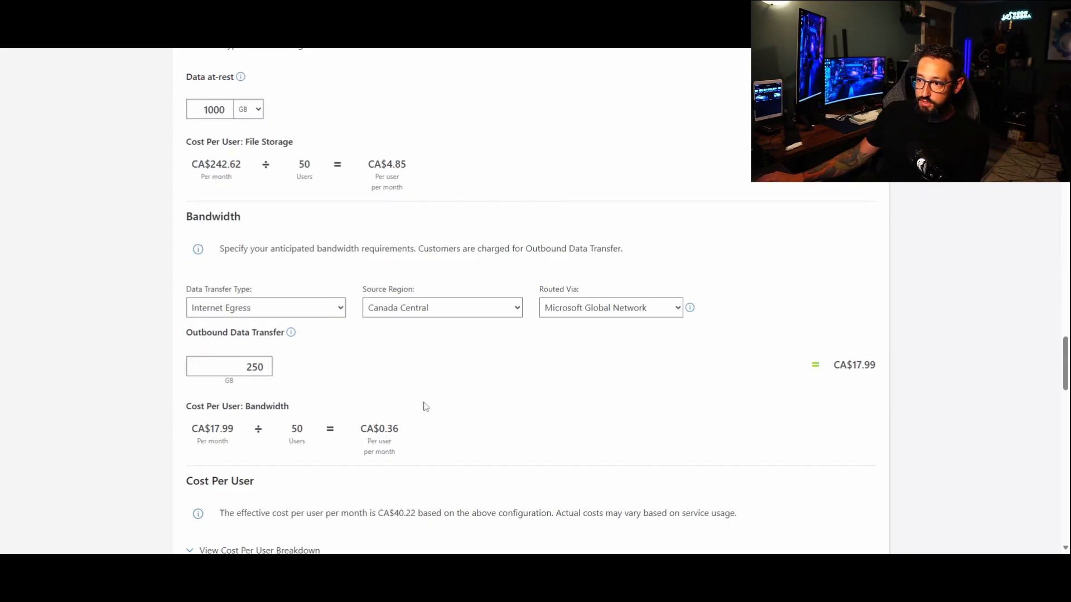
pyautogui.scroll(-3, 583, 361)
pyautogui.scroll(10, 467, 421)
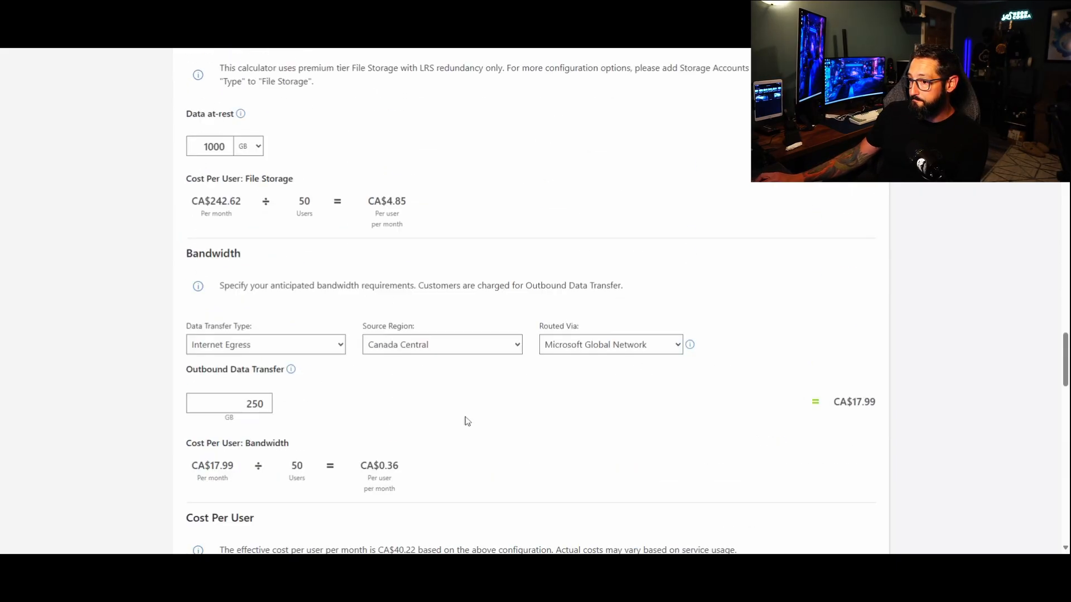
pyautogui.scroll(15, 387, 340)
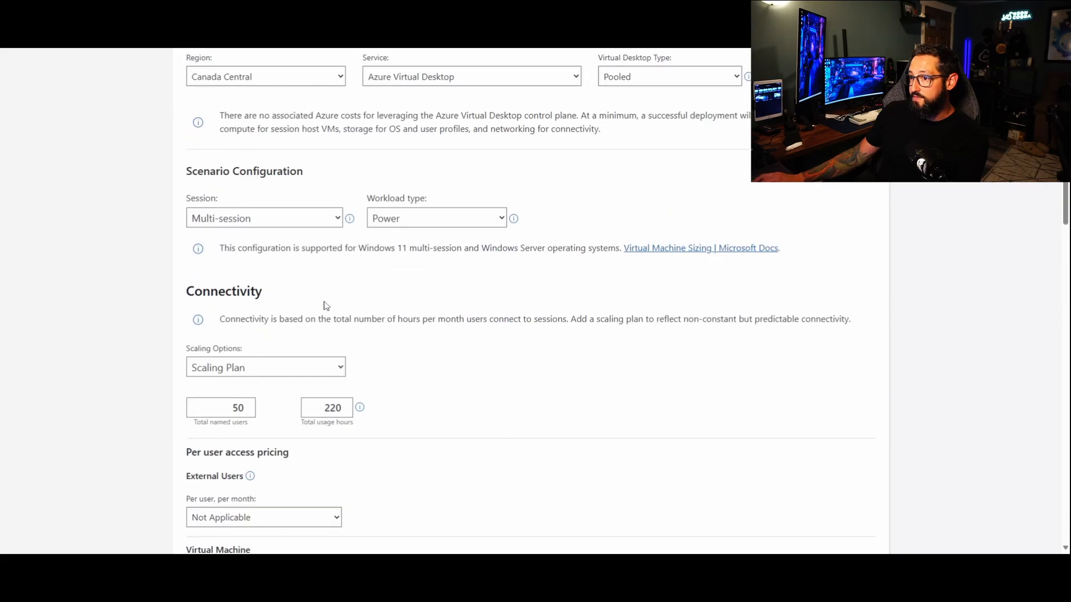
pyautogui.click(190, 276)
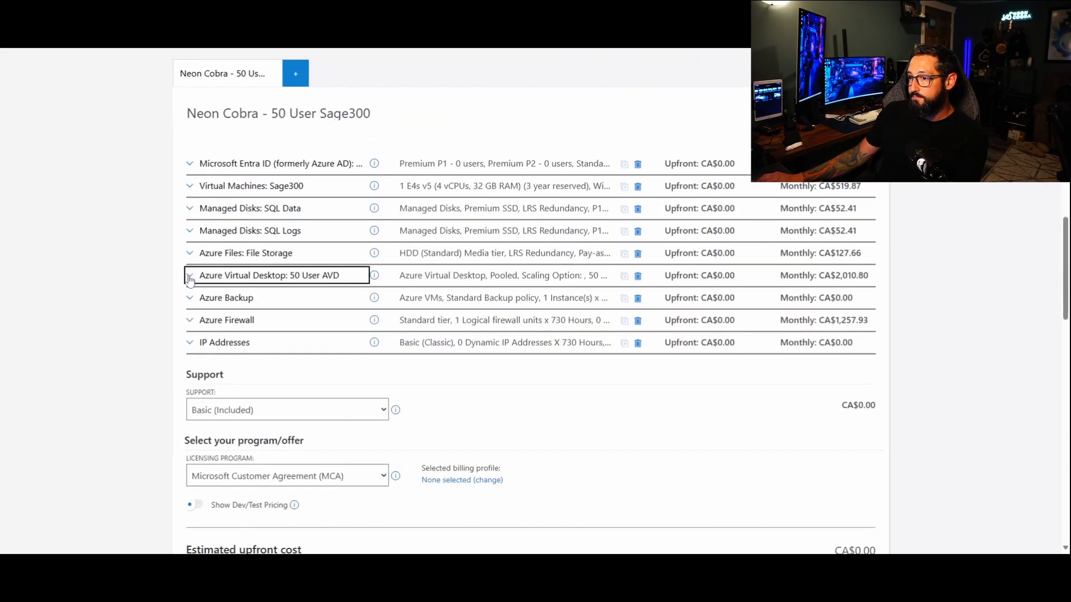
# - Name the Azure Backup entry "VM" and set its region to Canada Central
pyautogui.click(190, 299)
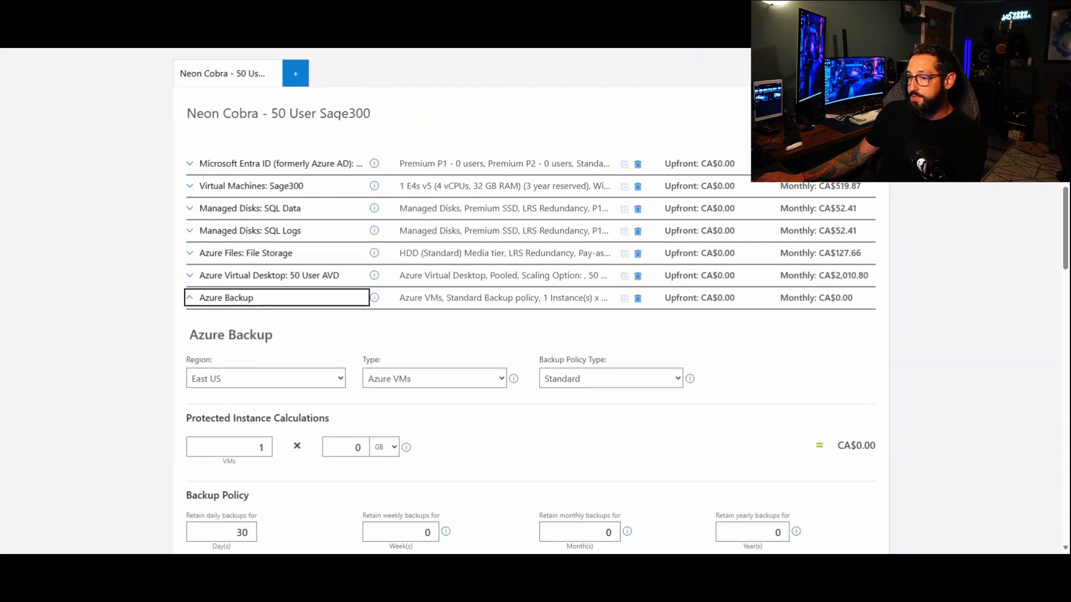
pyautogui.click(245, 334)
pyautogui.write('VM')
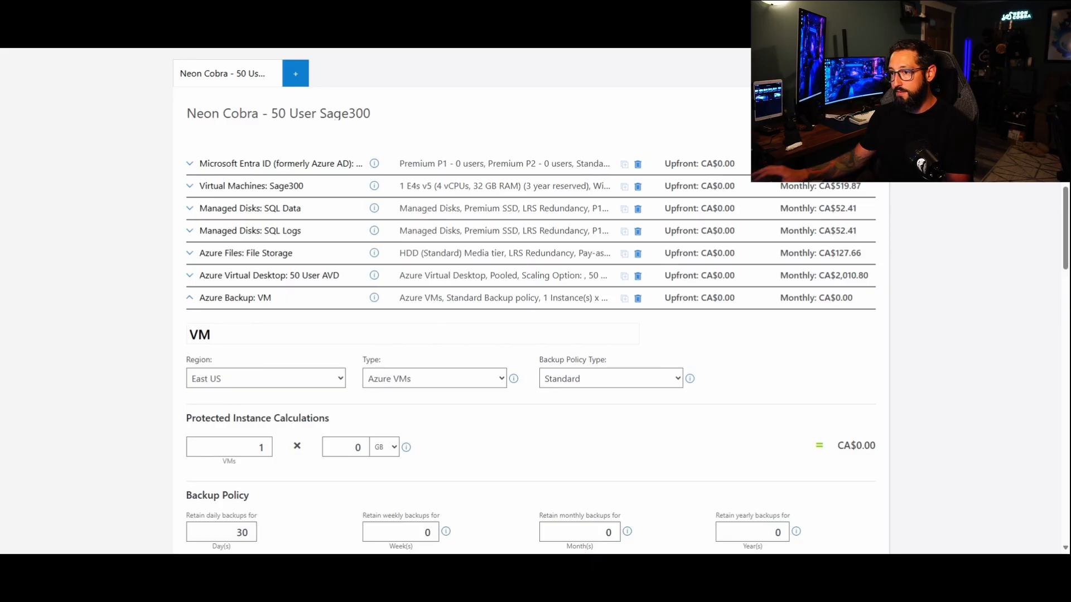
pyautogui.click(230, 378)
pyautogui.press('c')
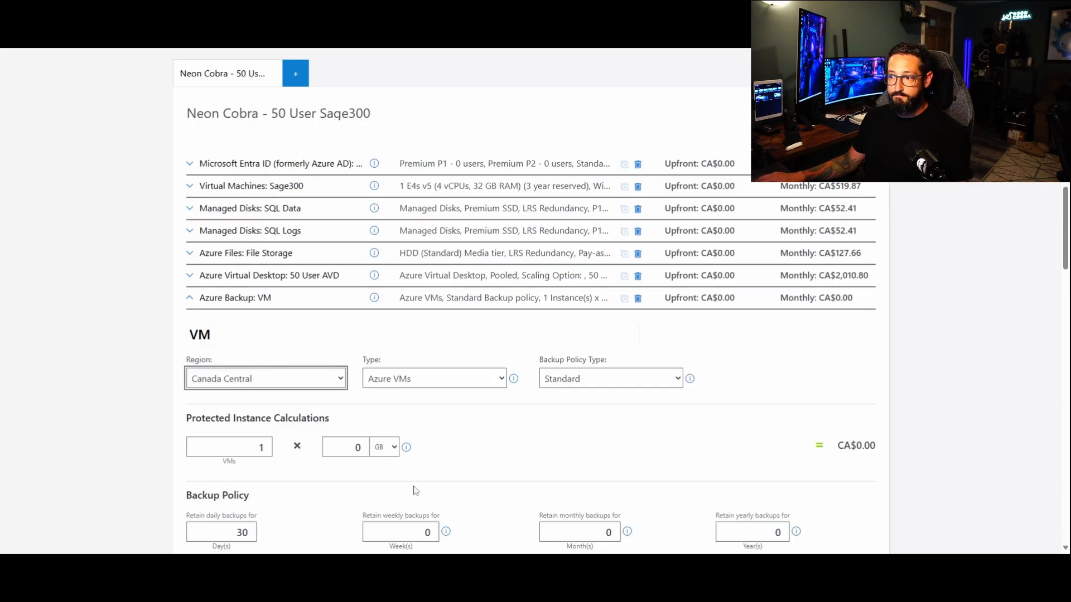
# - Set the protected instance size of the VM backup to 750 GB
pyautogui.click(343, 449)
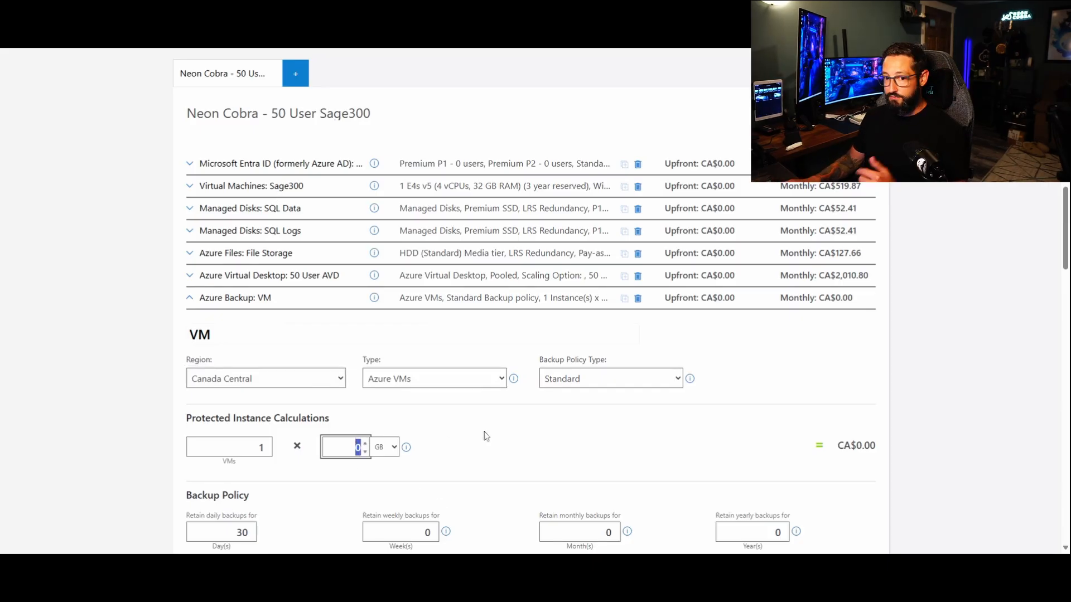
pyautogui.click(191, 209)
pyautogui.click(190, 210)
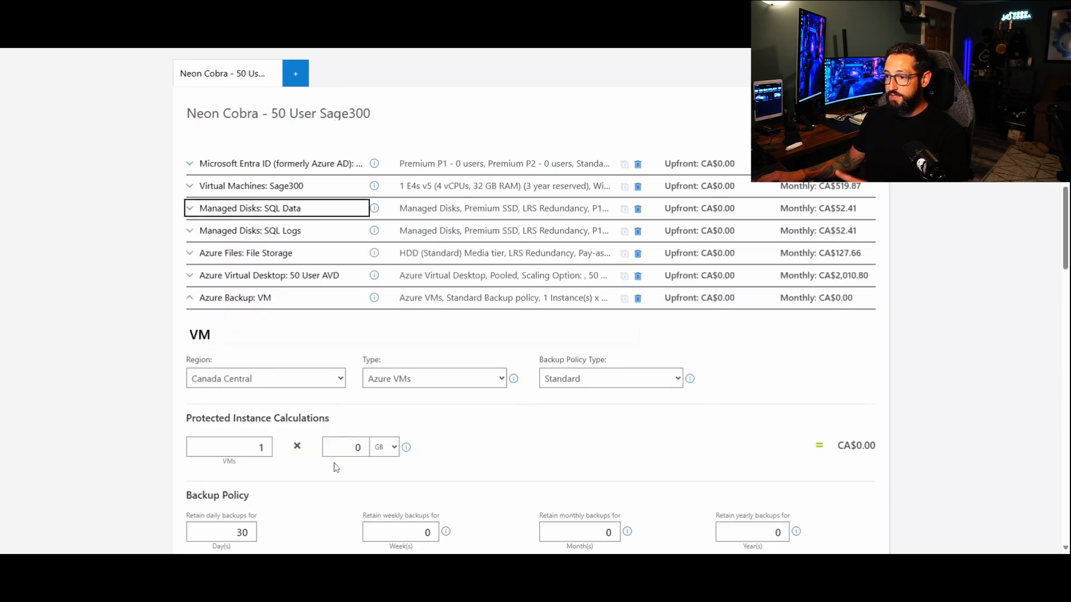
pyautogui.click(345, 448)
pyautogui.write('756')
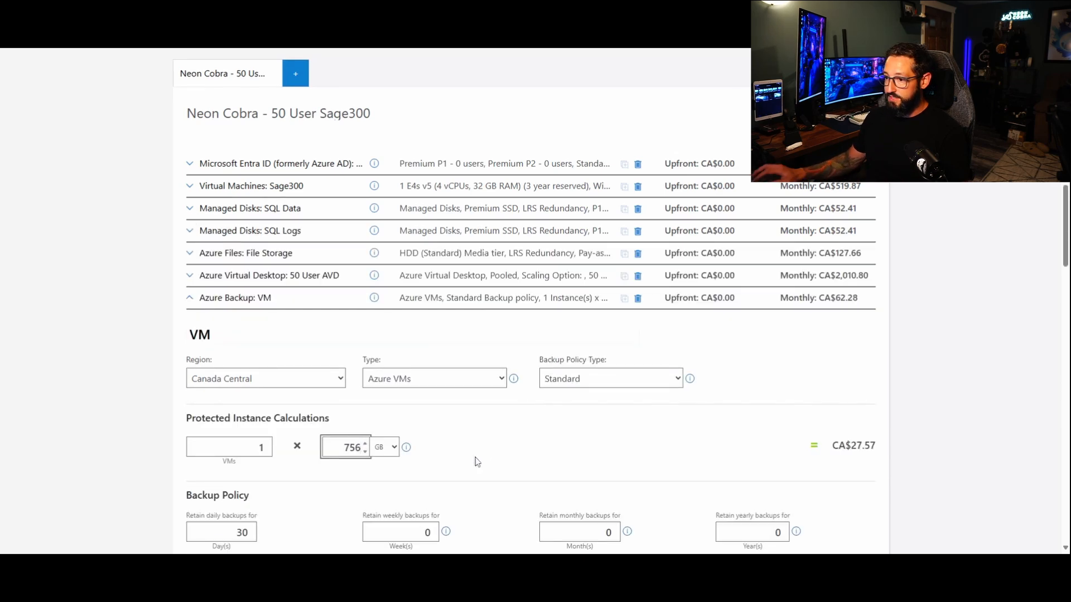
pyautogui.press('BackSpace')
pyautogui.write('0')
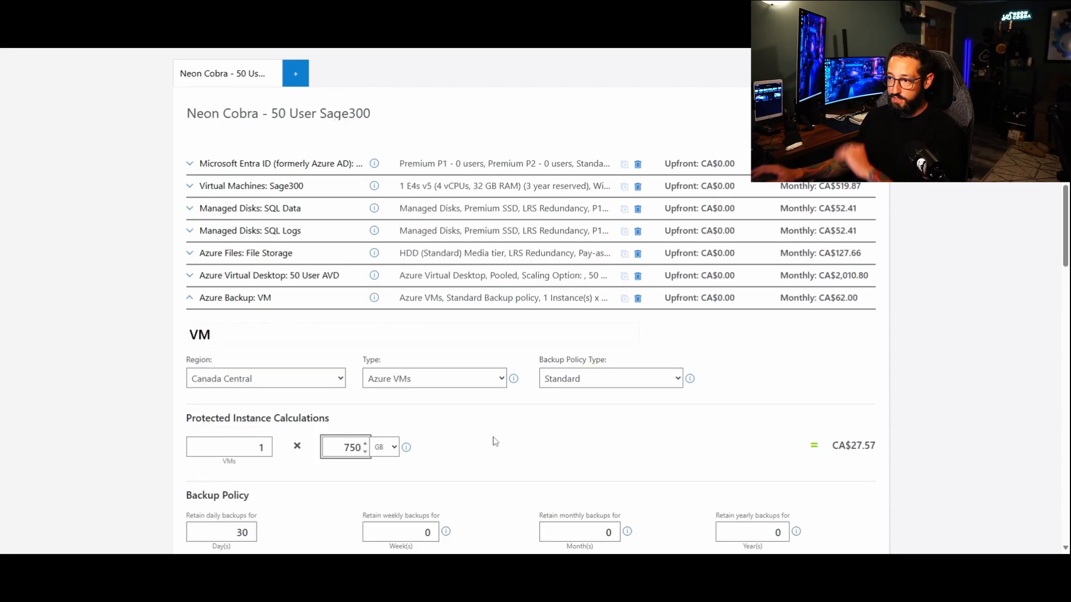
pyautogui.click(493, 442)
# - Set the VM backup policy to retain weekly backups for 8 weeks, monthly for 4 months and yearly for 1 year
pyautogui.scroll(-3, 551, 289)
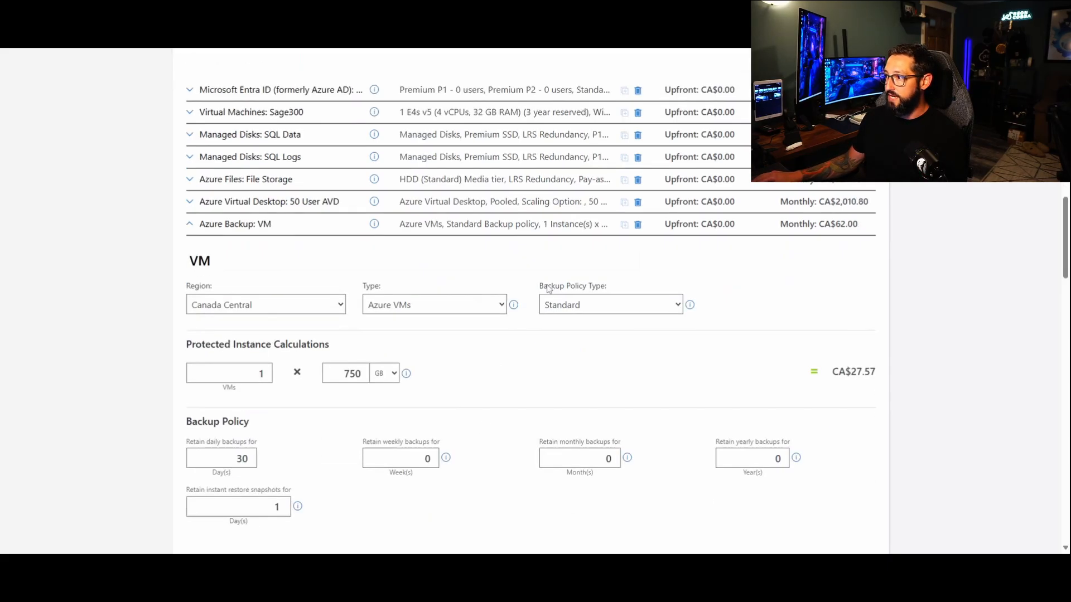
pyautogui.click(427, 365)
pyautogui.write('8')
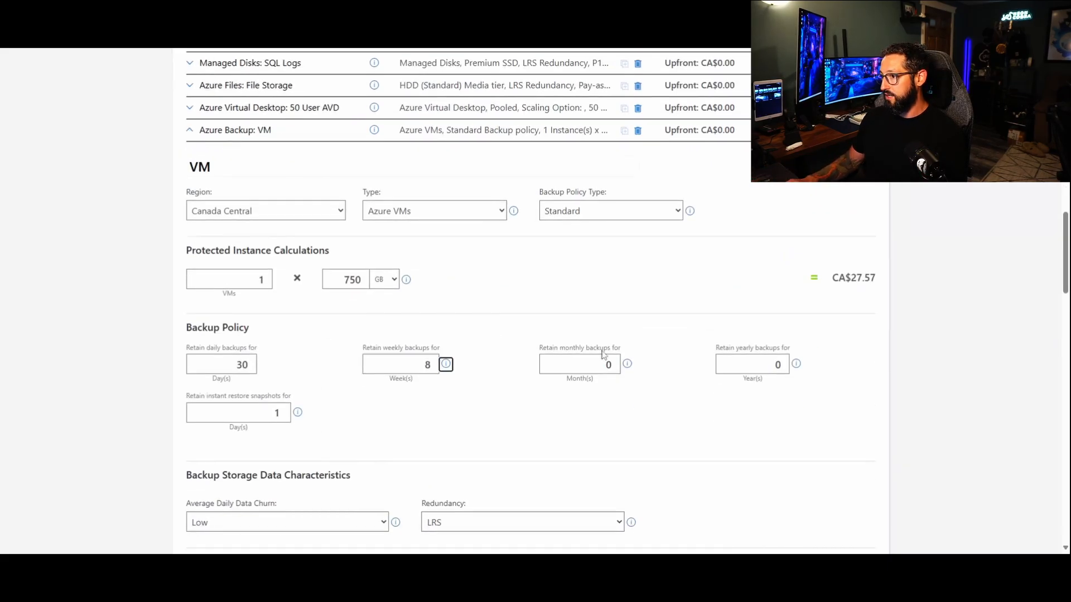
pyautogui.click(602, 364)
pyautogui.write('4')
pyautogui.click(770, 364)
pyautogui.write('1')
pyautogui.click(512, 411)
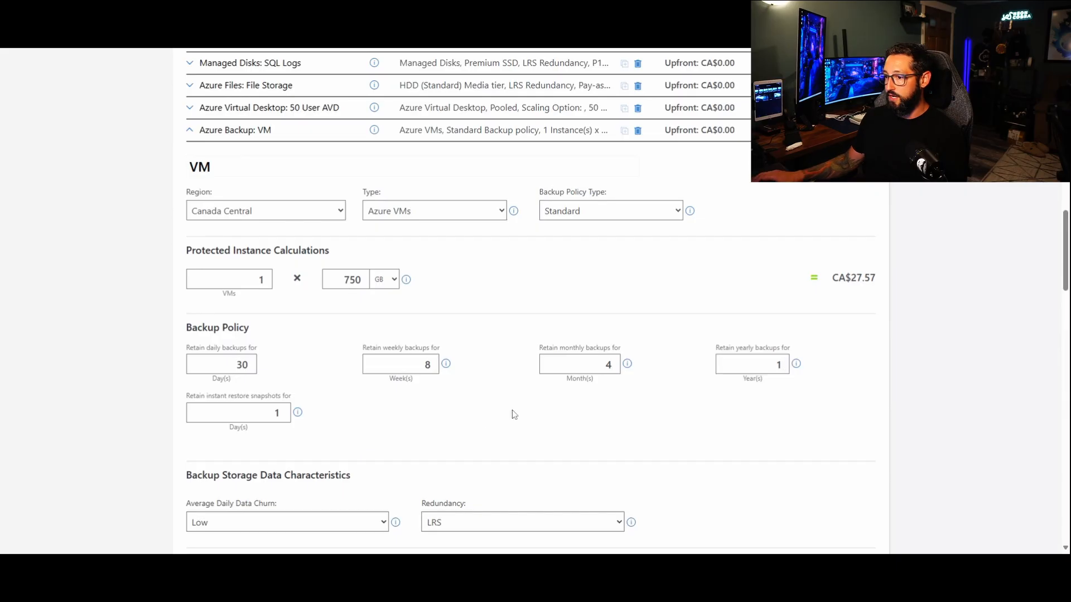
# - Set the VM backup's storage redundancy to ZRS and collapse its entry
pyautogui.scroll(-1, 566, 487)
pyautogui.click(478, 467)
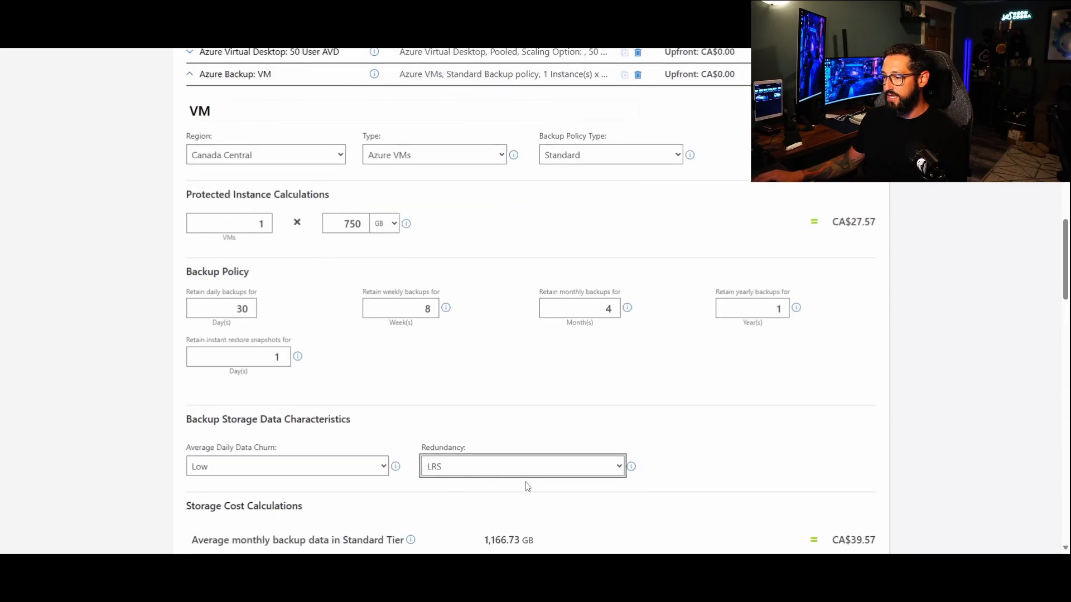
pyautogui.click(456, 483)
pyautogui.click(765, 391)
pyautogui.scroll(3, 743, 433)
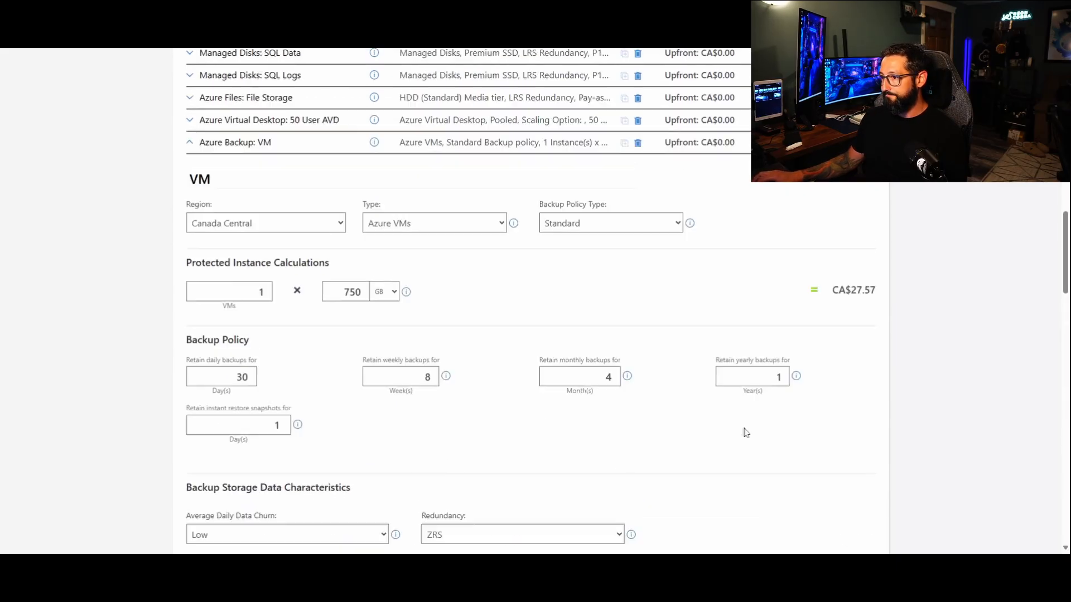
pyautogui.moveTo(856, 246); pyautogui.dragTo(189, 243)
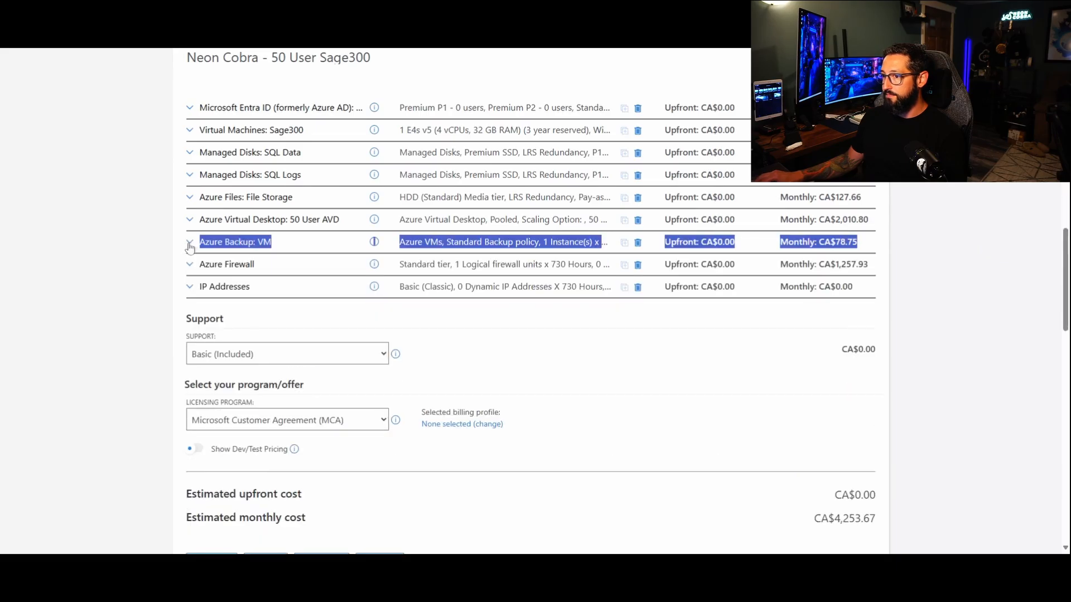
# - Duplicate the VM backup entry, move the copy directly above Azure Firewall and save the new order
pyautogui.click(623, 245)
pyautogui.click(825, 81)
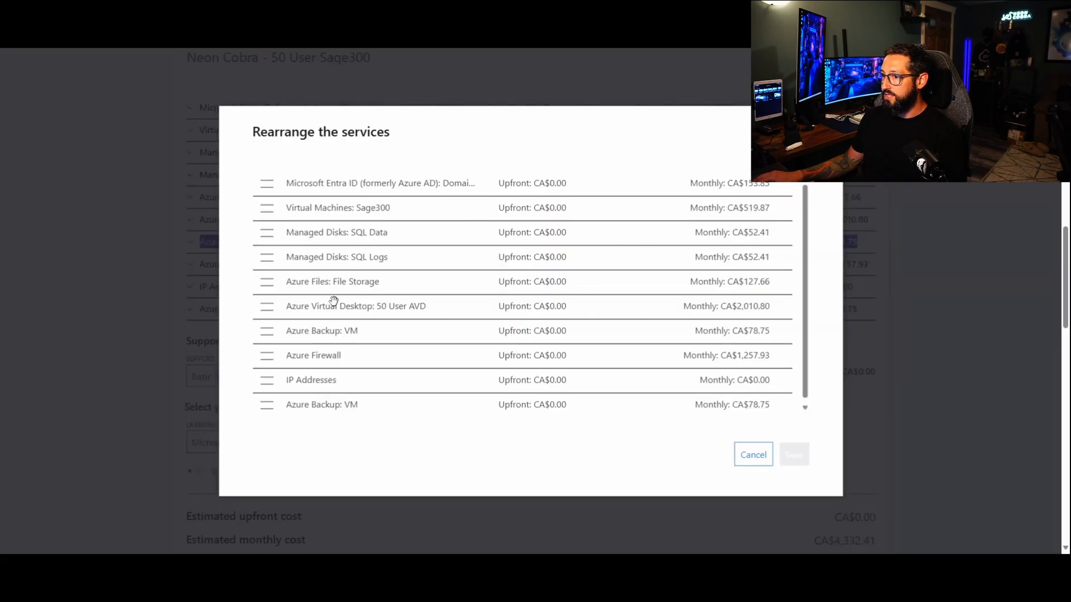
pyautogui.scroll(-1, 320, 405)
pyautogui.moveTo(271, 402); pyautogui.dragTo(266, 352)
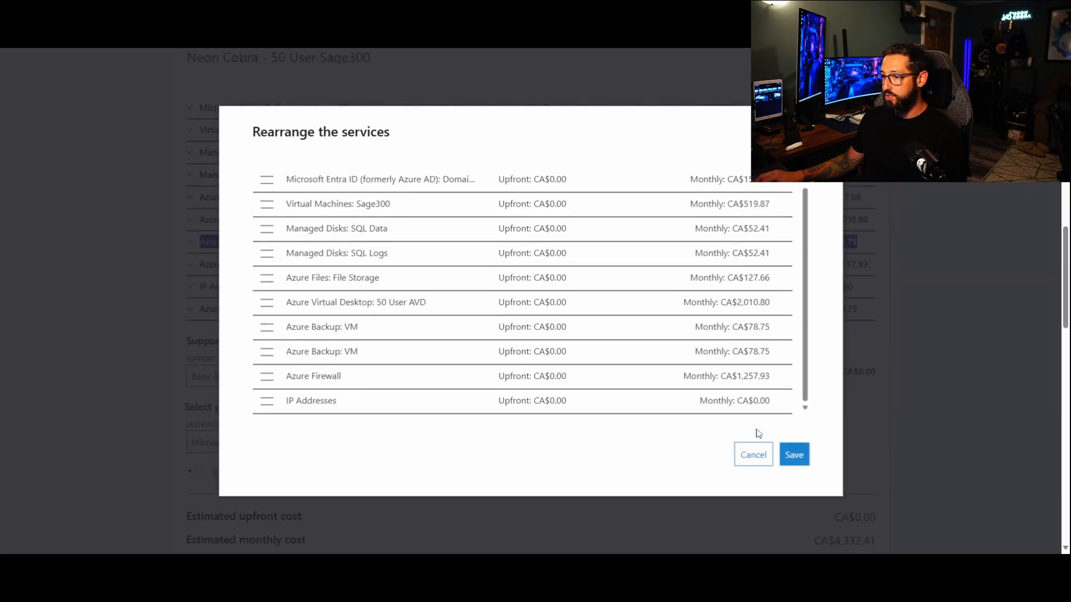
pyautogui.click(797, 454)
# - Rename the duplicated backup entry "SQL" and set its type to SQL Server on Azure VMs
pyautogui.click(190, 264)
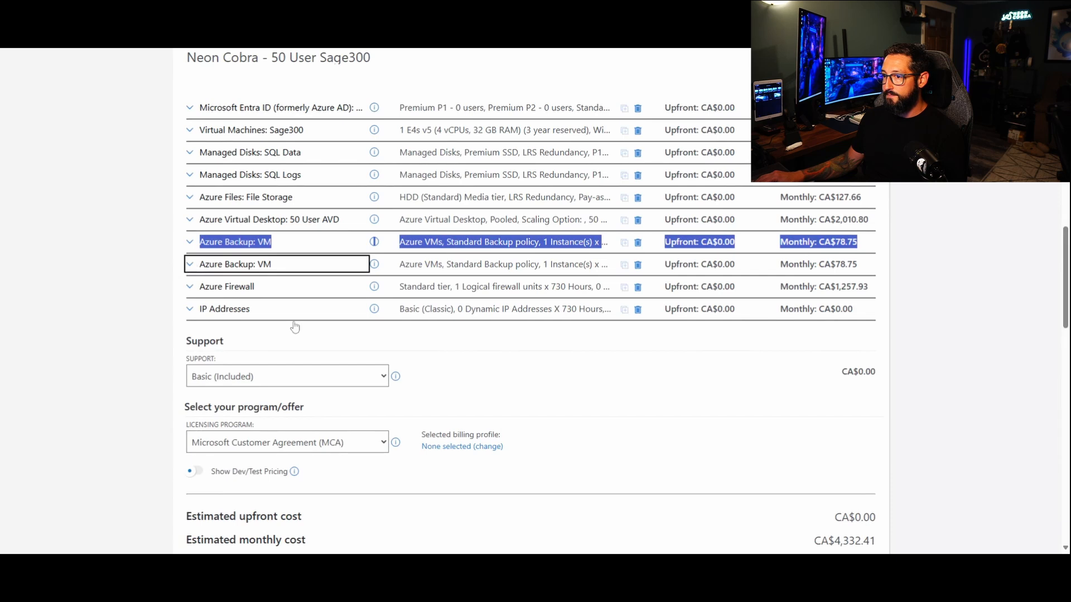
pyautogui.doubleClick(199, 301)
pyautogui.write('SQL')
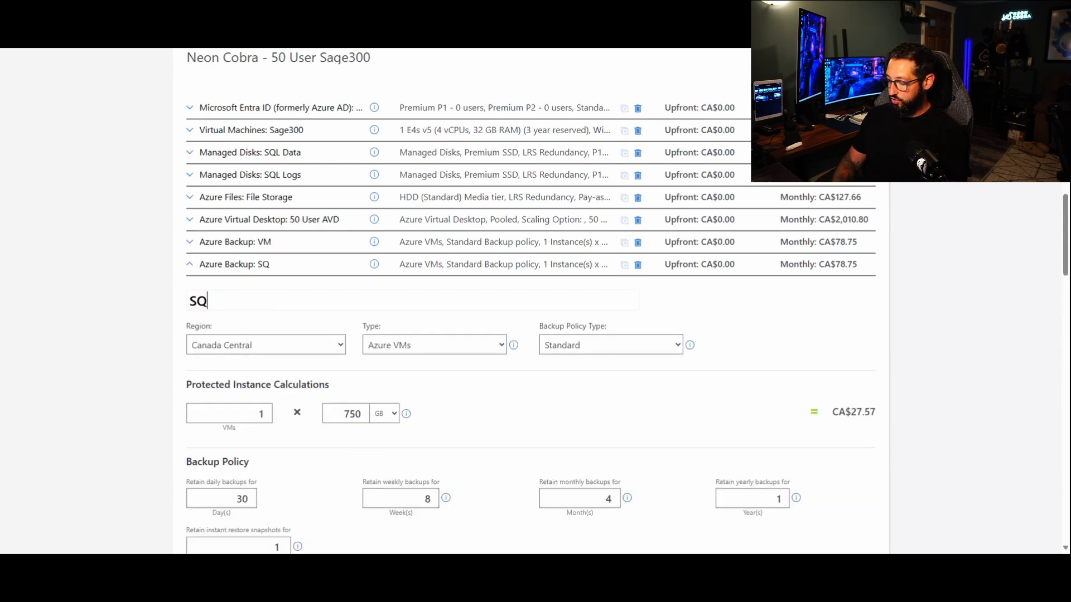
pyautogui.click(448, 352)
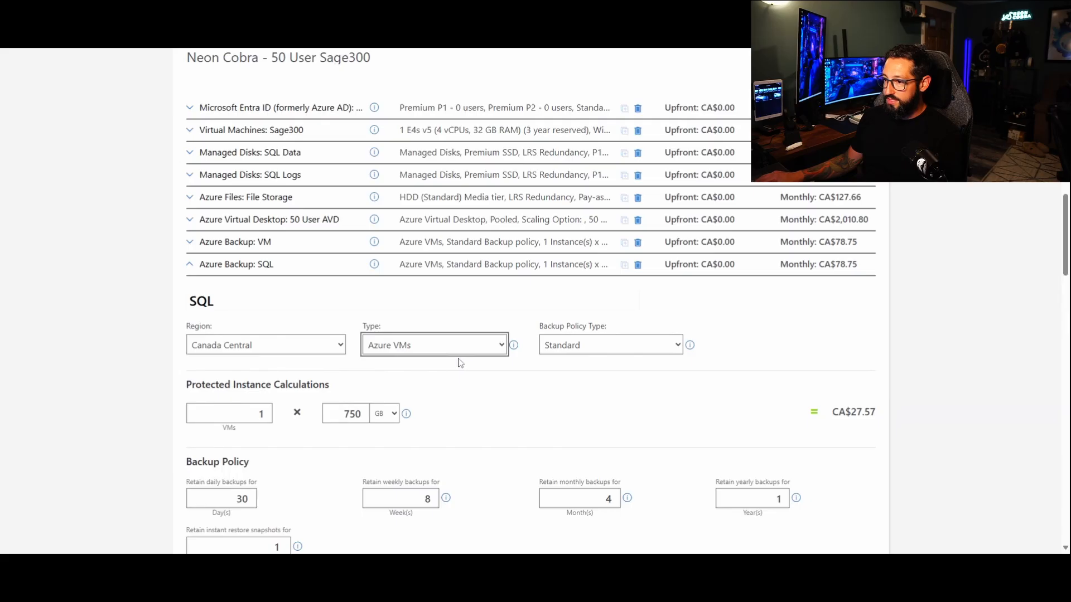
pyautogui.click(461, 389)
pyautogui.click(619, 420)
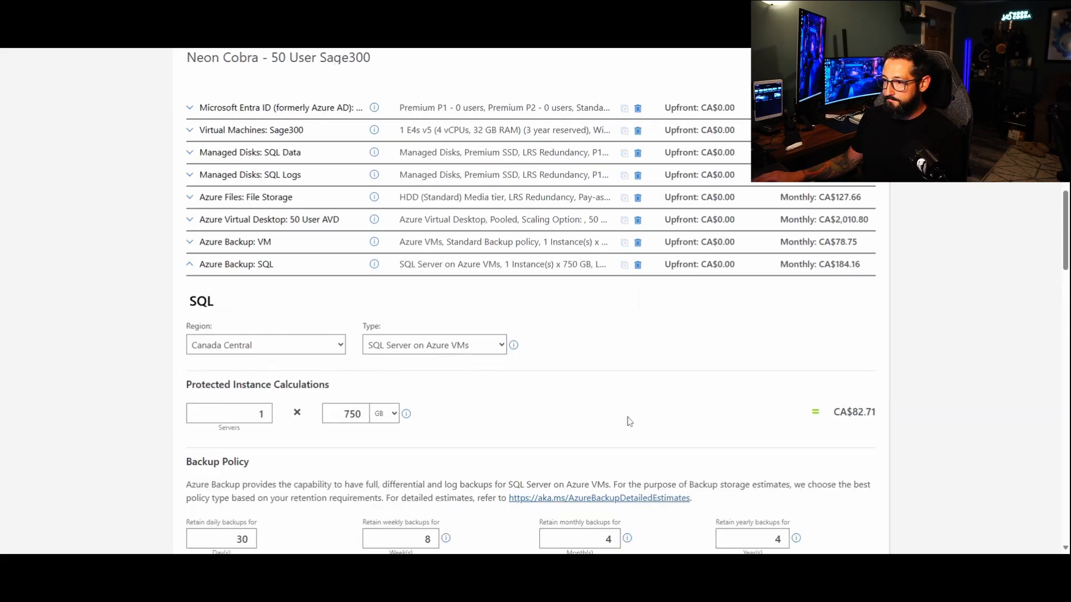
# - Set the protected instance size of the SQL backup to 512 GB
pyautogui.scroll(-2, 629, 419)
pyautogui.doubleClick(357, 302)
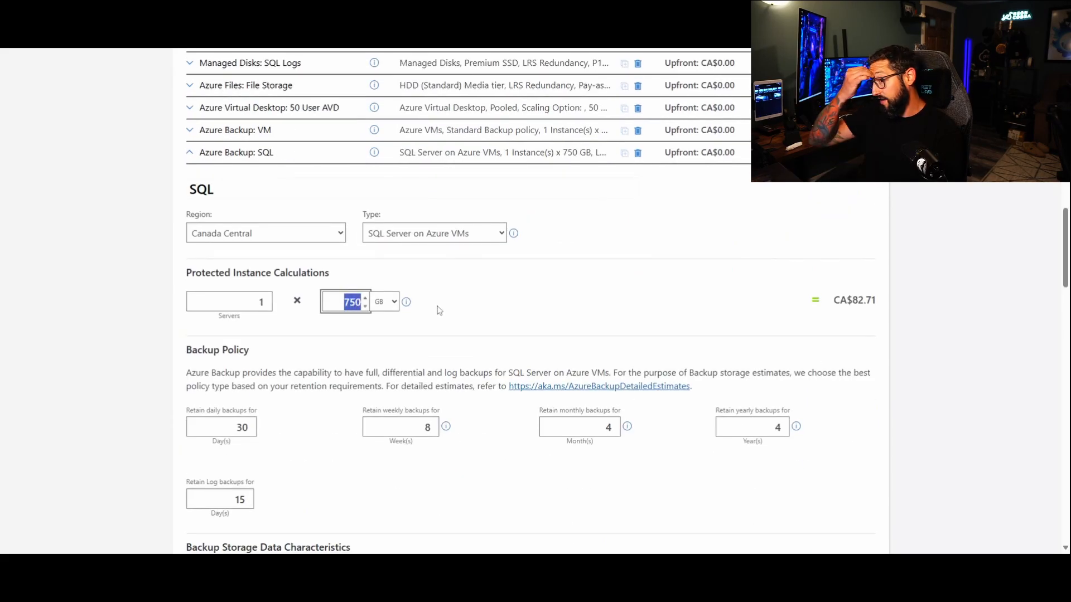
pyautogui.write('512')
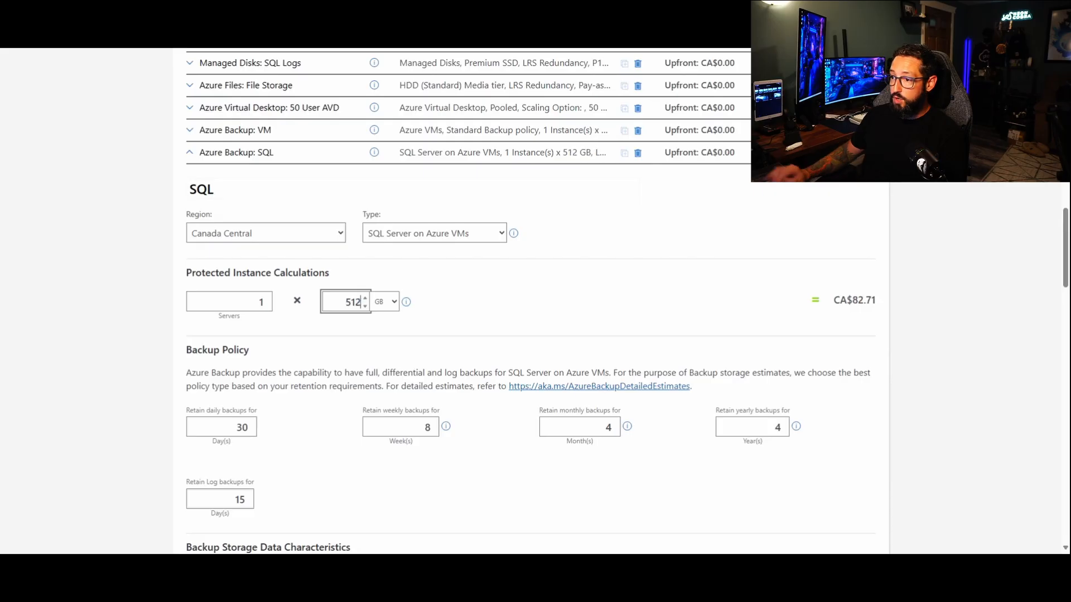
pyautogui.click(440, 310)
# - Set the SQL backup's storage redundancy to ZRS, collapse its entry and check its monthly cost
pyautogui.scroll(-2, 664, 415)
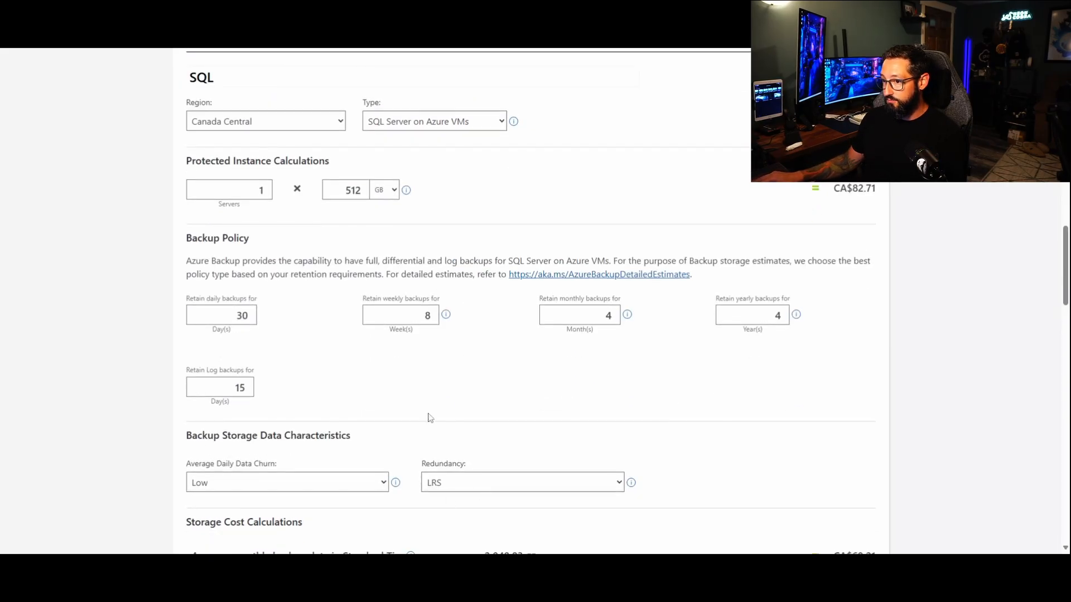
pyautogui.click(499, 483)
pyautogui.click(493, 470)
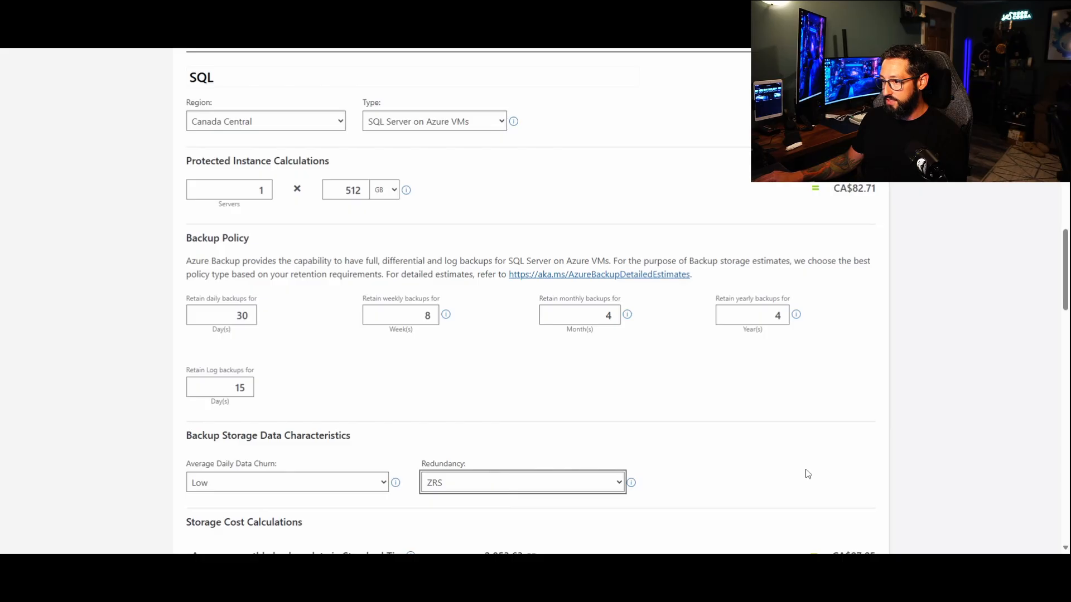
pyautogui.click(806, 471)
pyautogui.scroll(-3, 794, 423)
pyautogui.scroll(7, 614, 460)
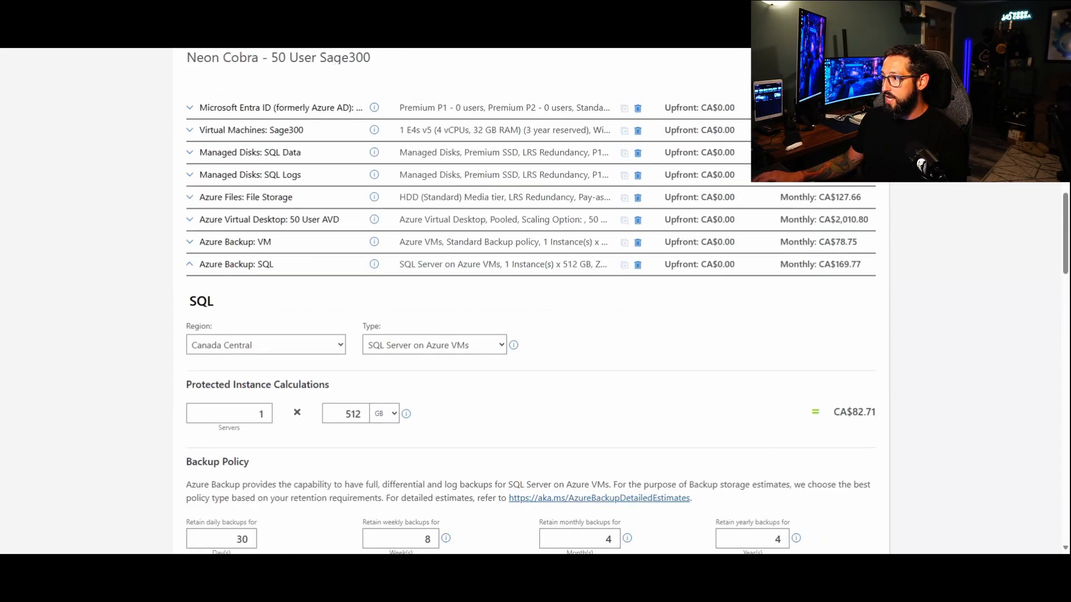
pyautogui.click(190, 264)
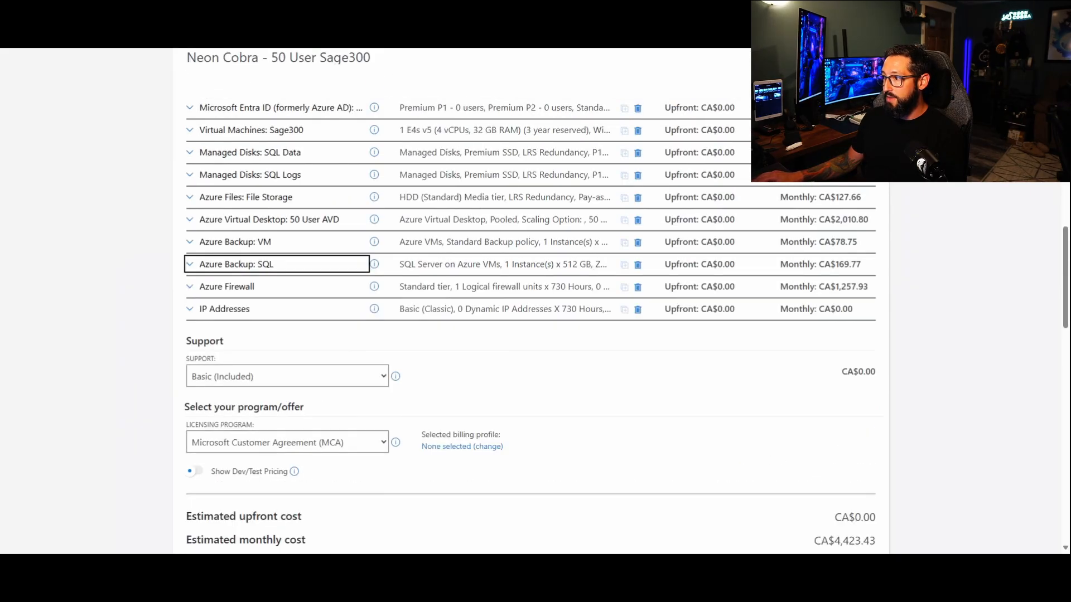
pyautogui.moveTo(807, 264); pyautogui.dragTo(861, 265)
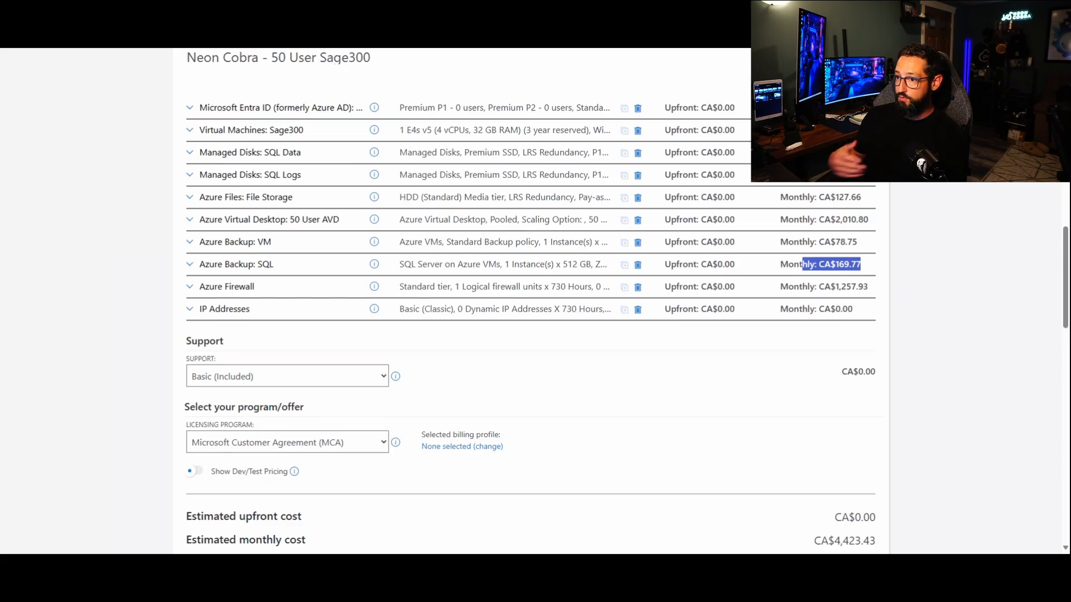
# - Duplicate the SQL backup entry, move the copy directly above Azure Firewall and save the service order
pyautogui.click(624, 265)
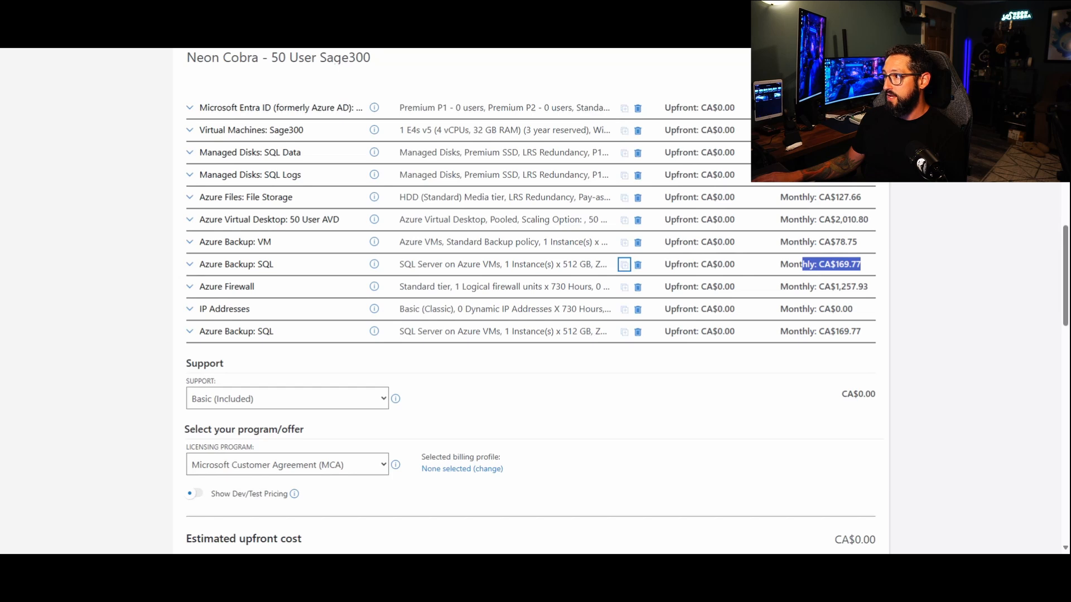
pyautogui.click(826, 59)
pyautogui.scroll(-1, 334, 374)
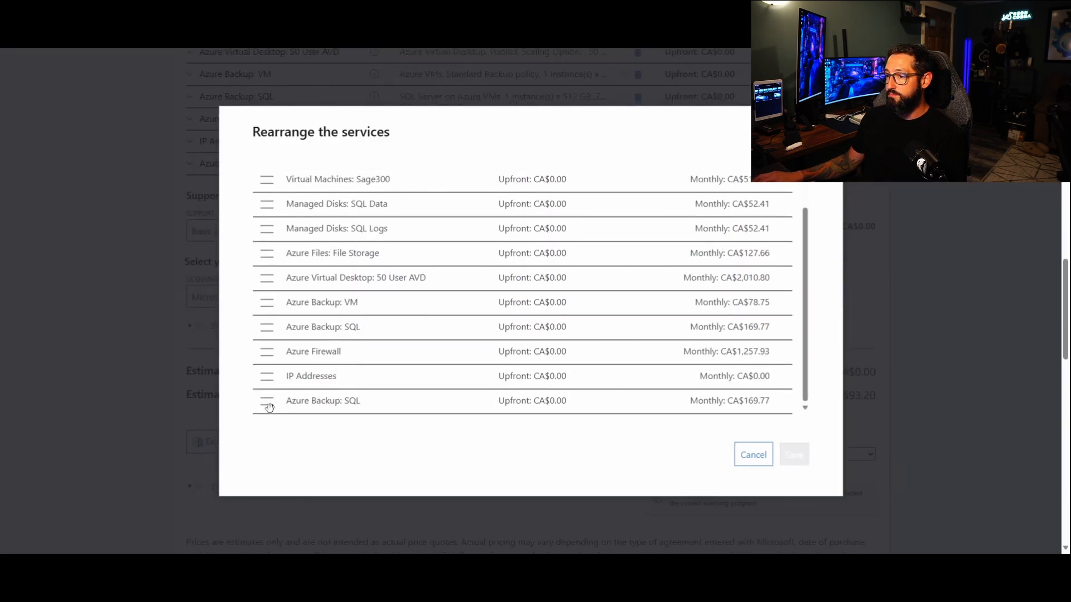
pyautogui.moveTo(268, 407); pyautogui.dragTo(268, 355)
pyautogui.click(792, 455)
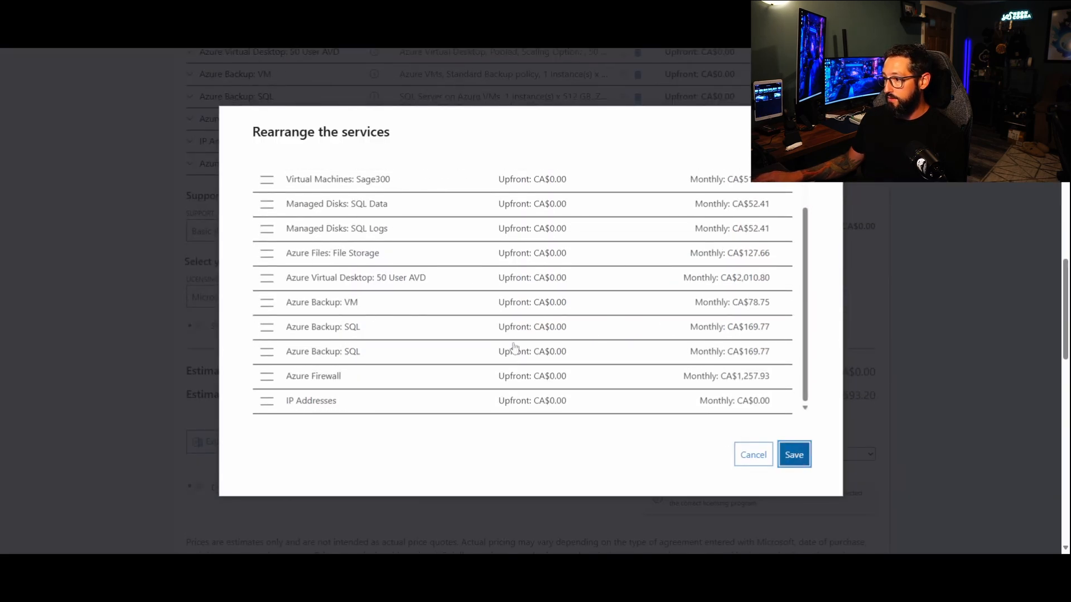
pyautogui.scroll(1, 305, 275)
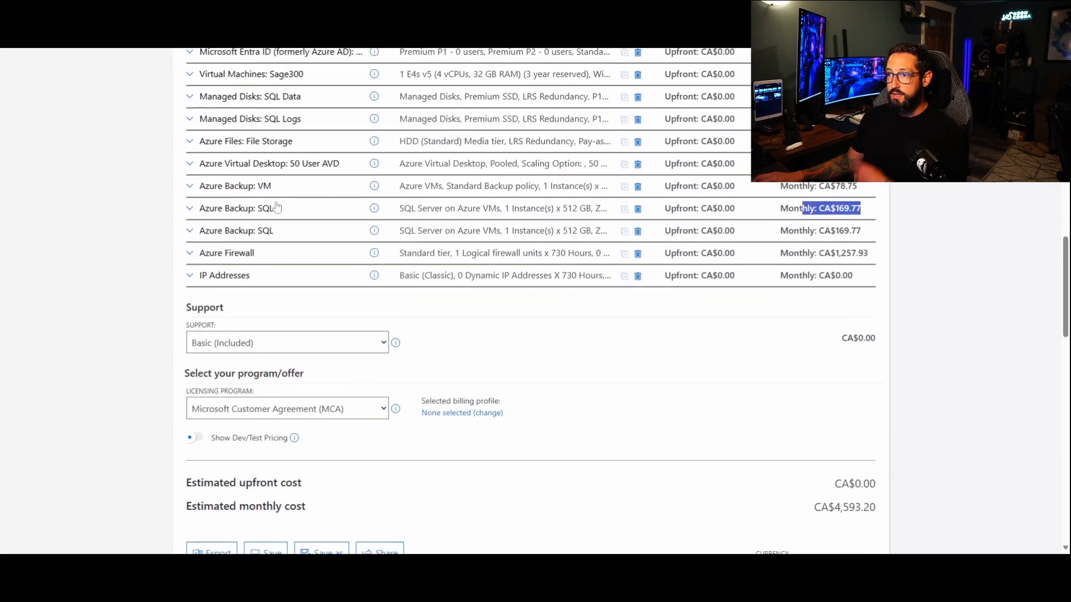
# - Rename the duplicated SQL backup entry "FSLogix" and set its type to Azure Files
pyautogui.scroll(1, 280, 249)
pyautogui.click(193, 233)
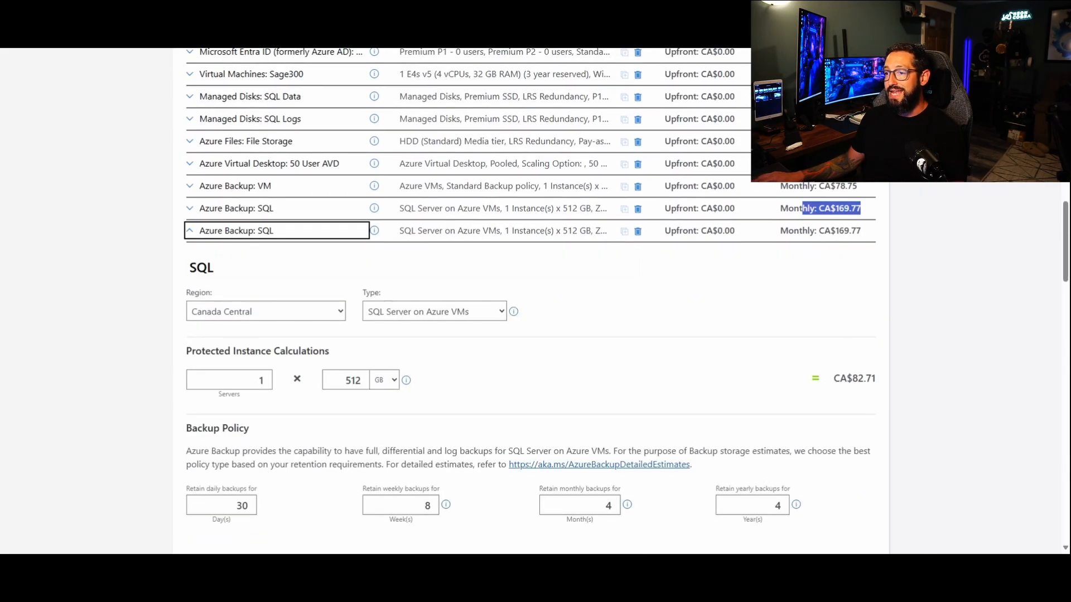
pyautogui.moveTo(237, 270); pyautogui.dragTo(169, 272)
pyautogui.write('FSLogix')
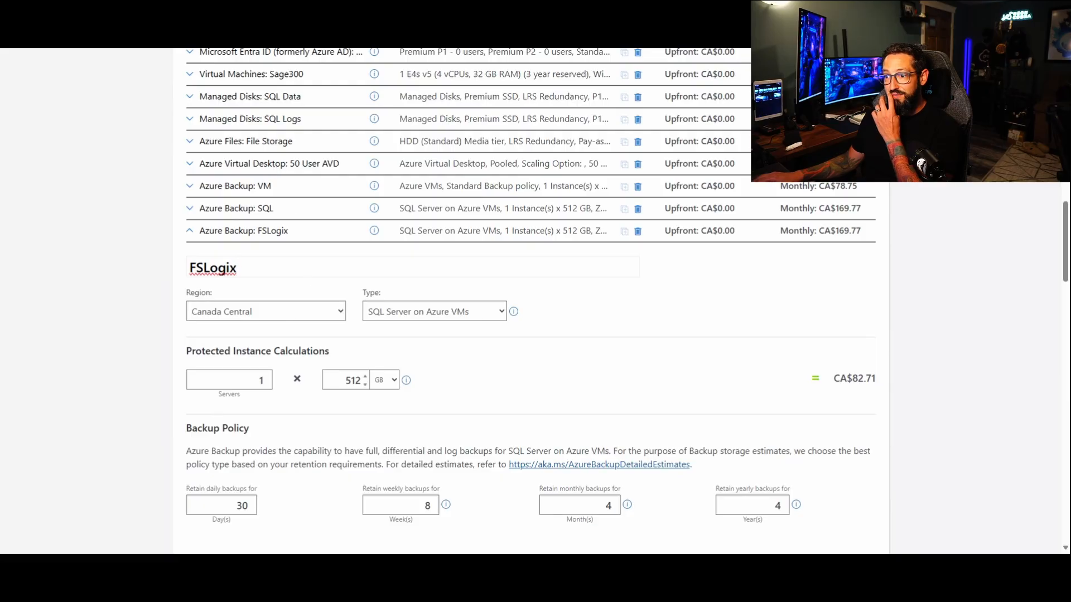
pyautogui.click(406, 315)
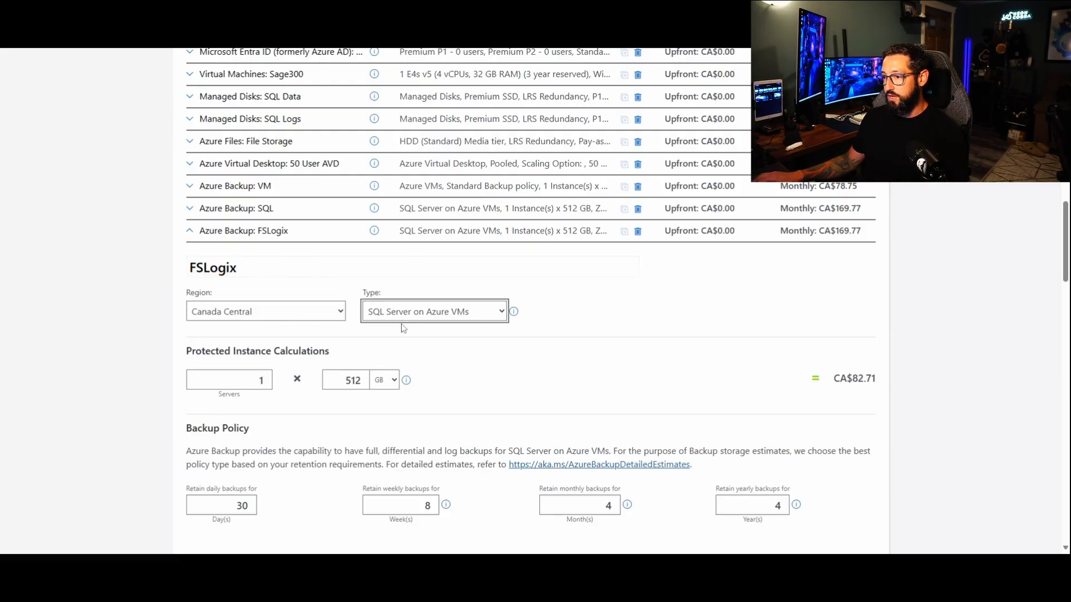
pyautogui.click(397, 384)
# - Set the FSLogix backup's protected instance size to 2000 GB
pyautogui.doubleClick(352, 380)
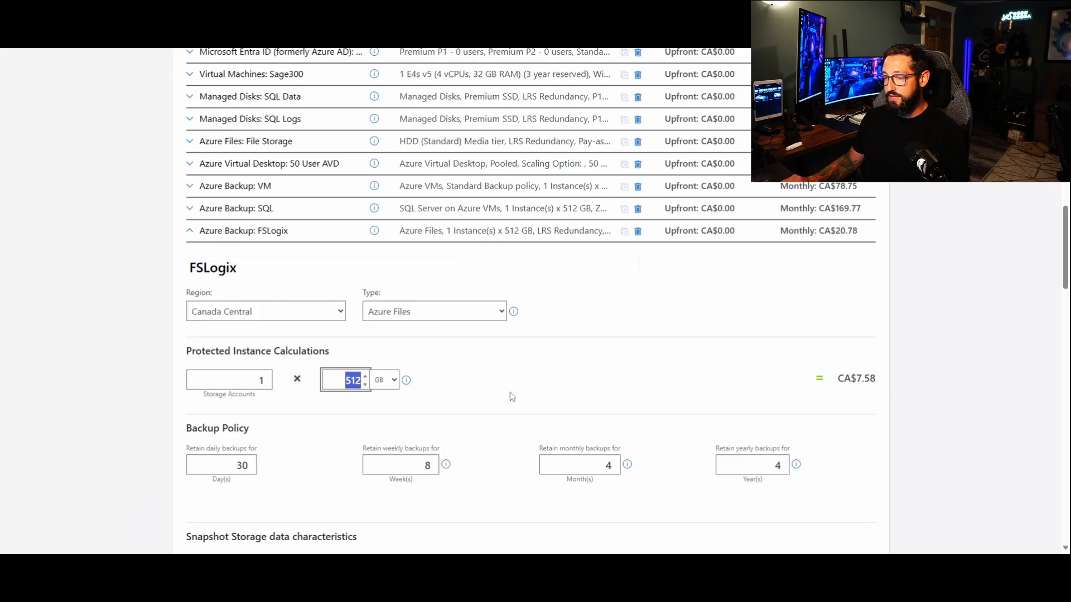
pyautogui.write('2000')
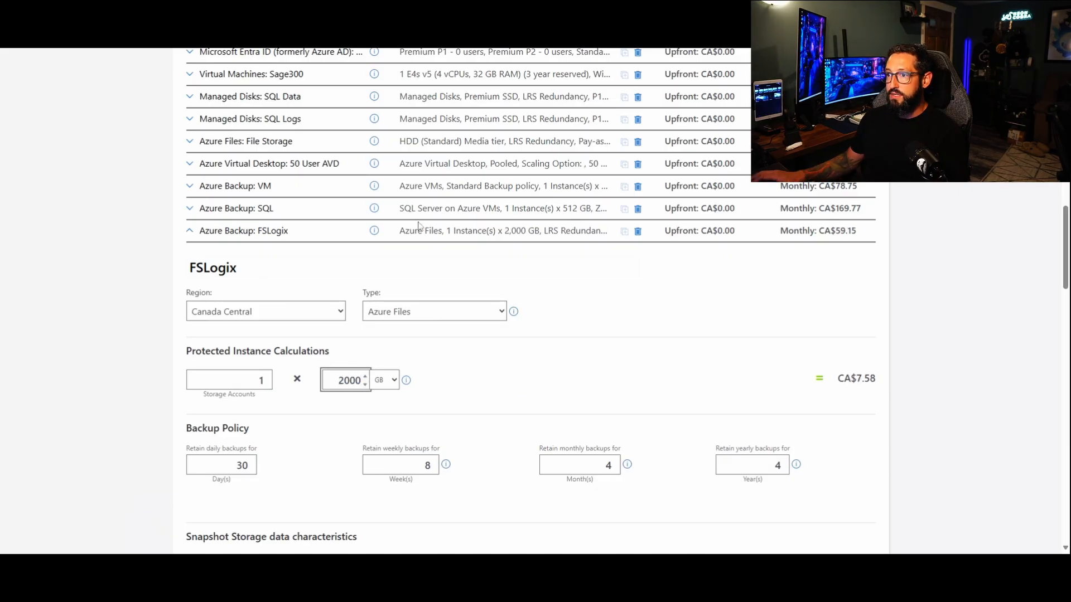
# - Check the storage settings in the 50 User AVD entry and set the FSLogix backup's protected instance size to 1000 GB
pyautogui.click(190, 169)
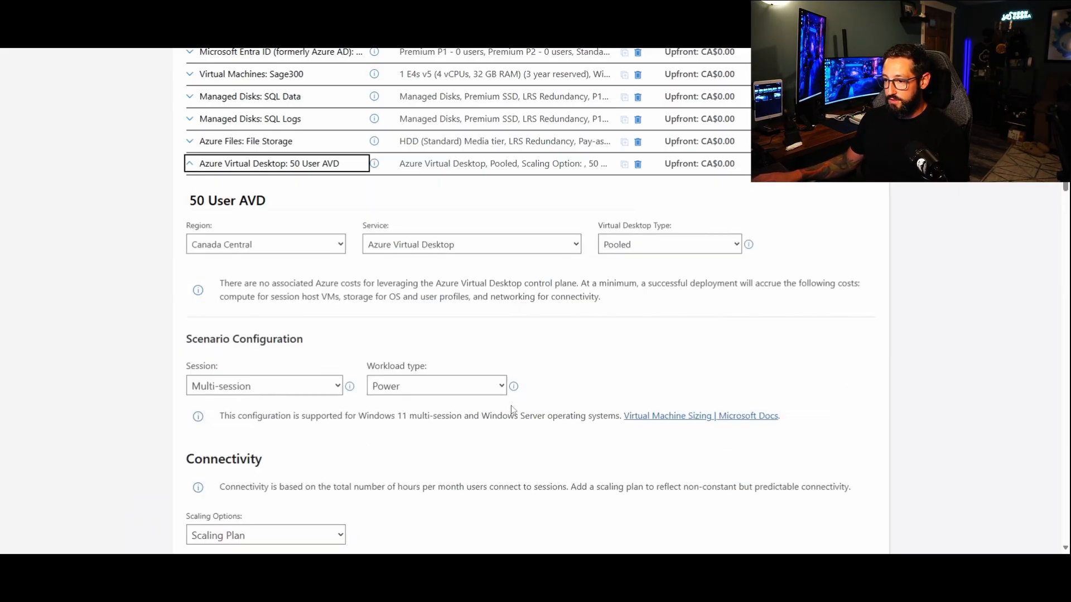
pyautogui.scroll(-15, 516, 440)
pyautogui.scroll(-7, 541, 452)
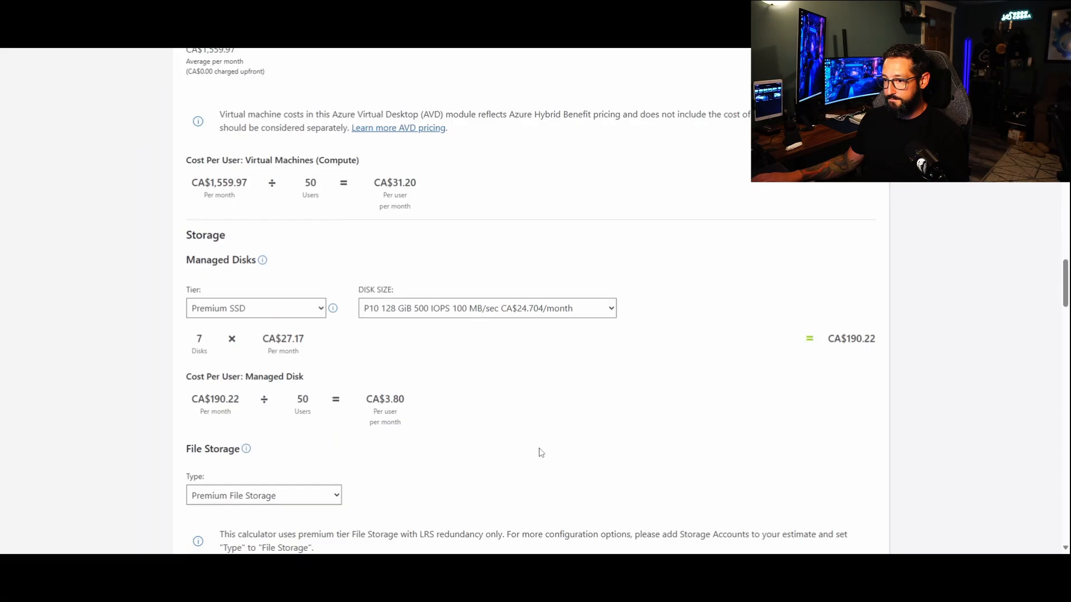
pyautogui.scroll(-5, 541, 453)
pyautogui.scroll(20, 318, 359)
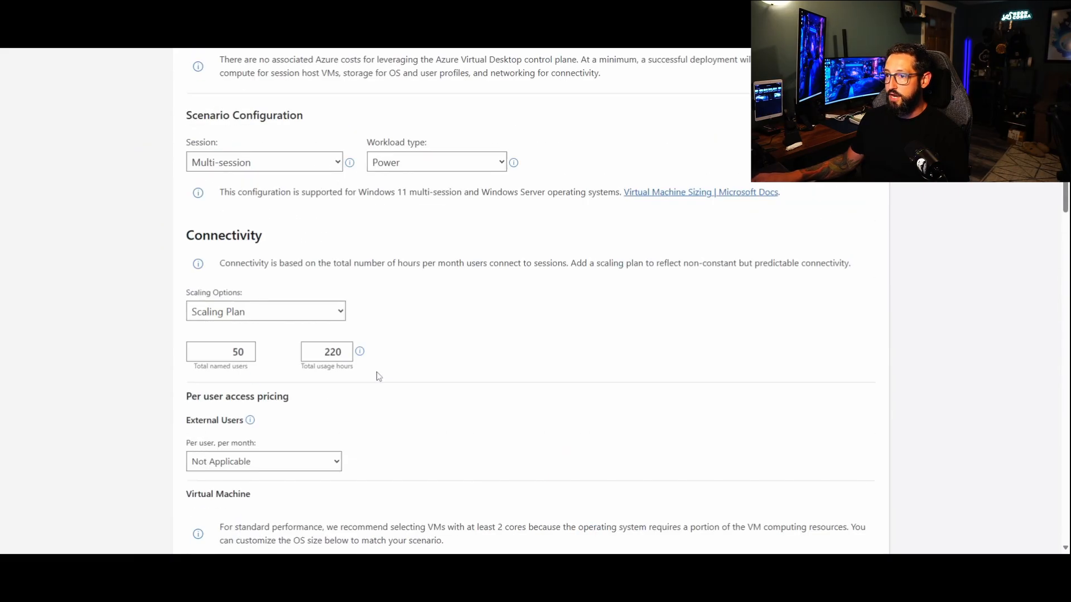
pyautogui.scroll(7, 378, 377)
pyautogui.scroll(-1, 223, 352)
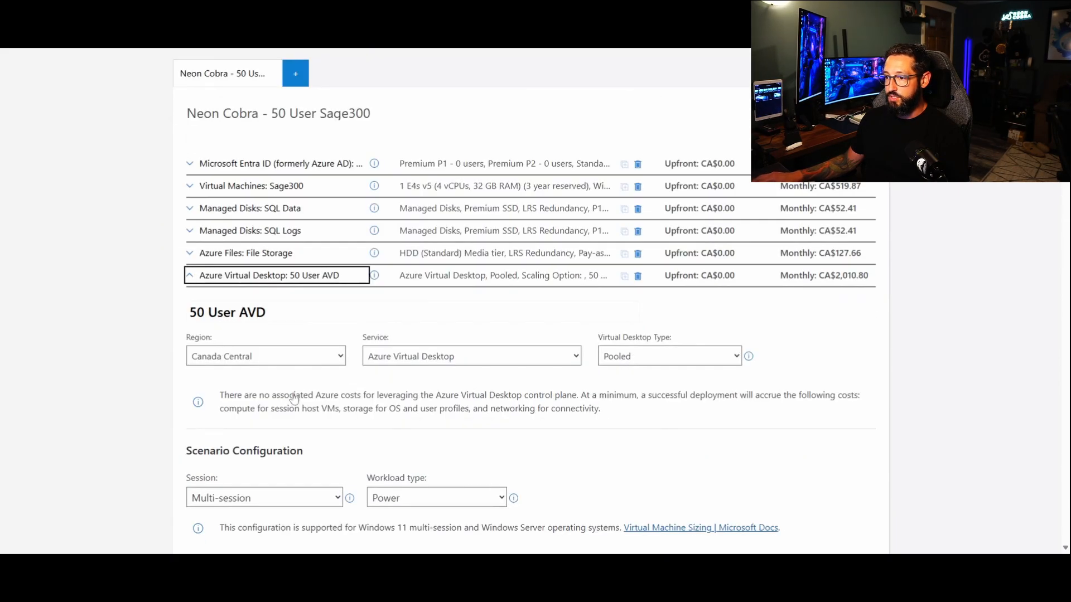
pyautogui.moveTo(339, 492); pyautogui.dragTo(441, 493)
pyautogui.write('1')
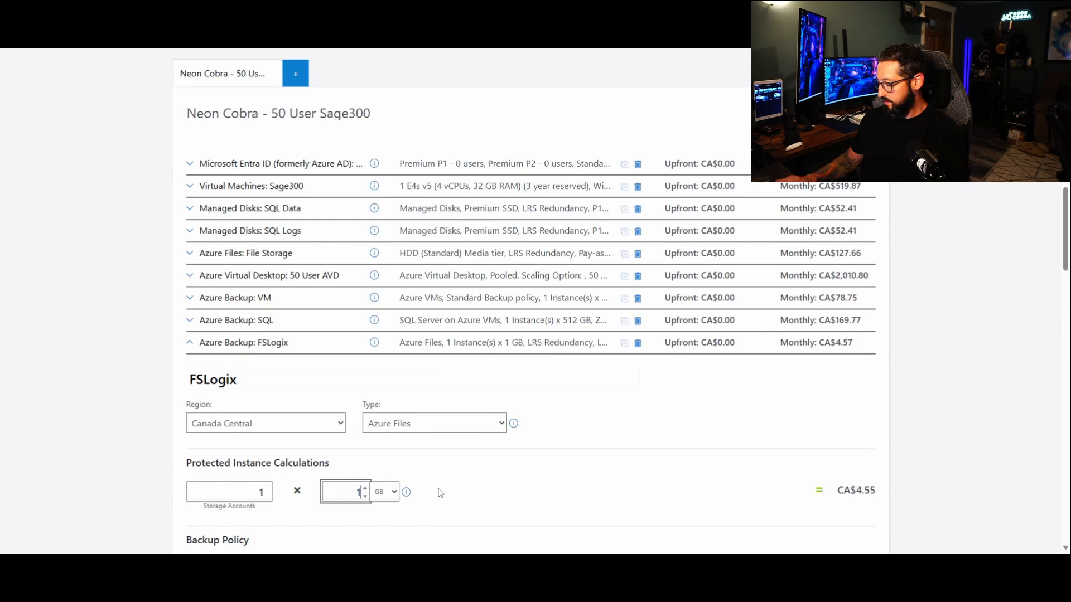
pyautogui.write('000')
# - Set the FSLogix backup's performance tier to Premium and its redundancy to ZRS, and collapse the entry
pyautogui.scroll(-5, 533, 496)
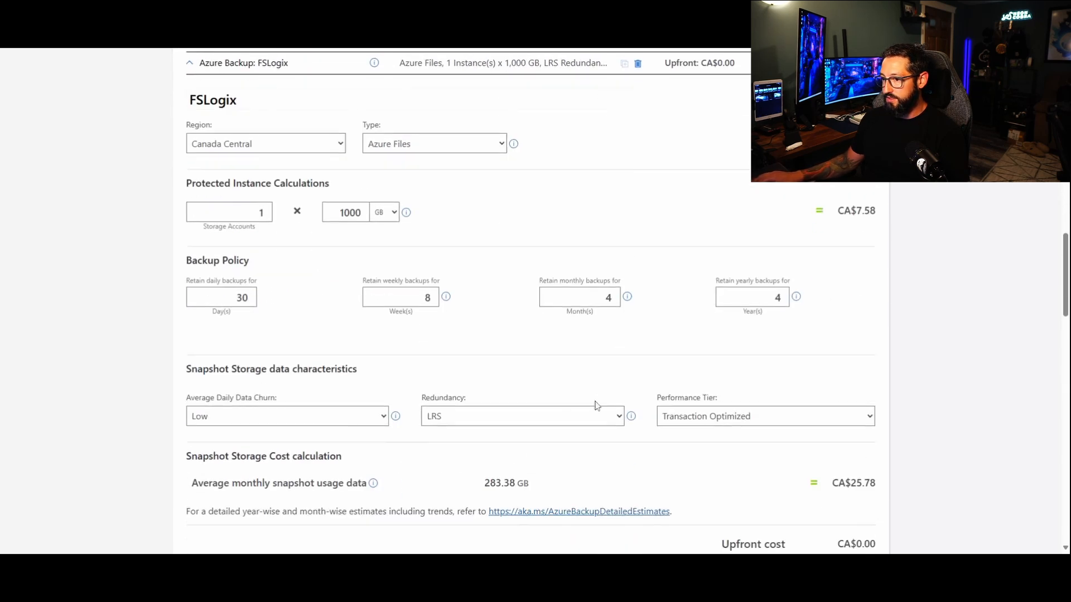
pyautogui.click(703, 423)
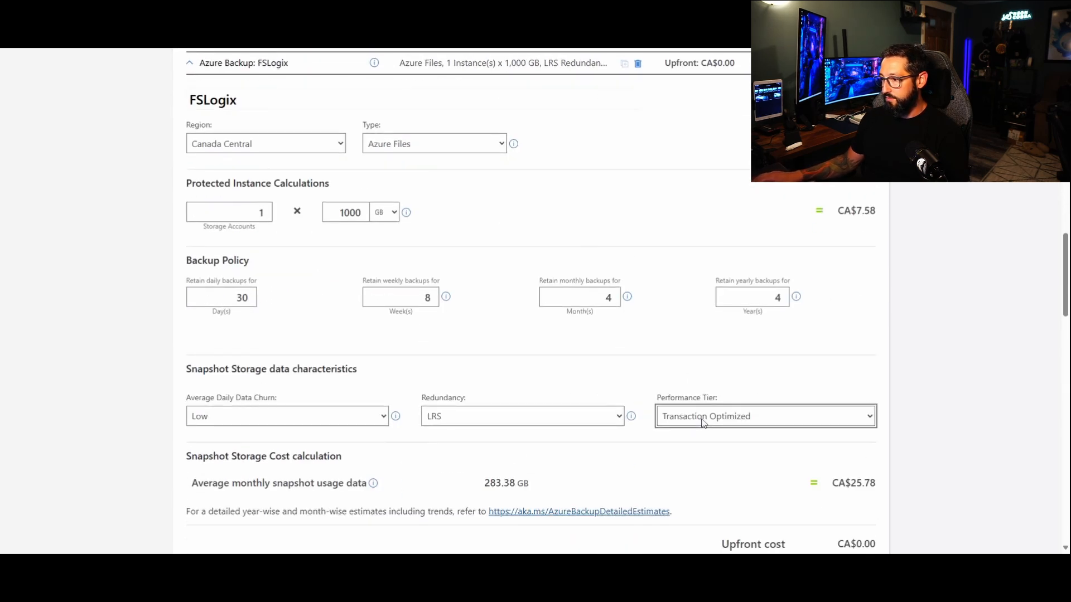
pyautogui.click(702, 437)
pyautogui.click(466, 425)
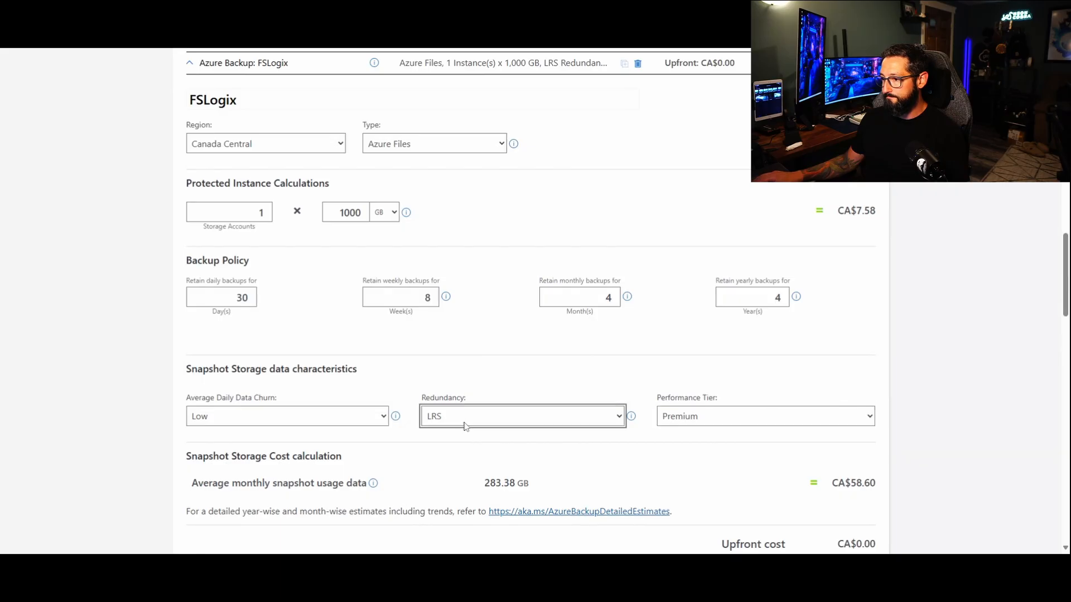
pyautogui.click(462, 435)
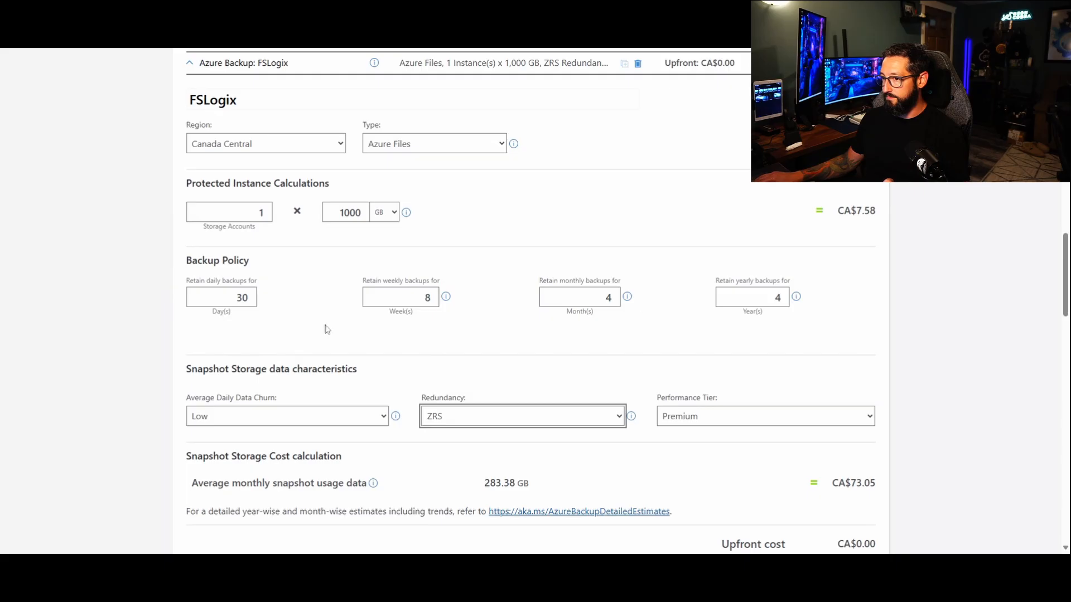
pyautogui.scroll(2, 762, 334)
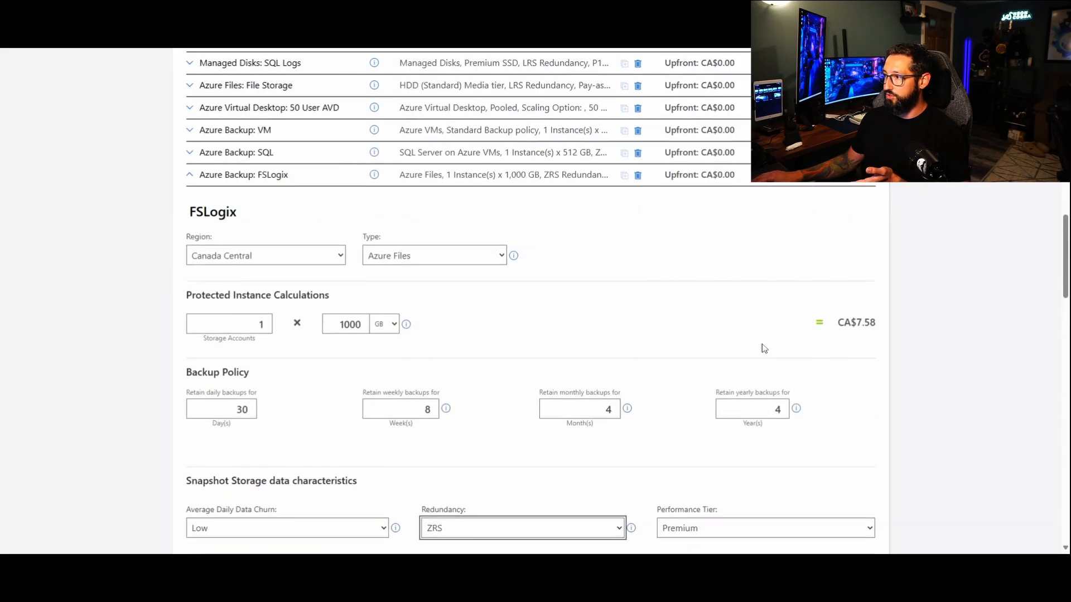
pyautogui.click(190, 175)
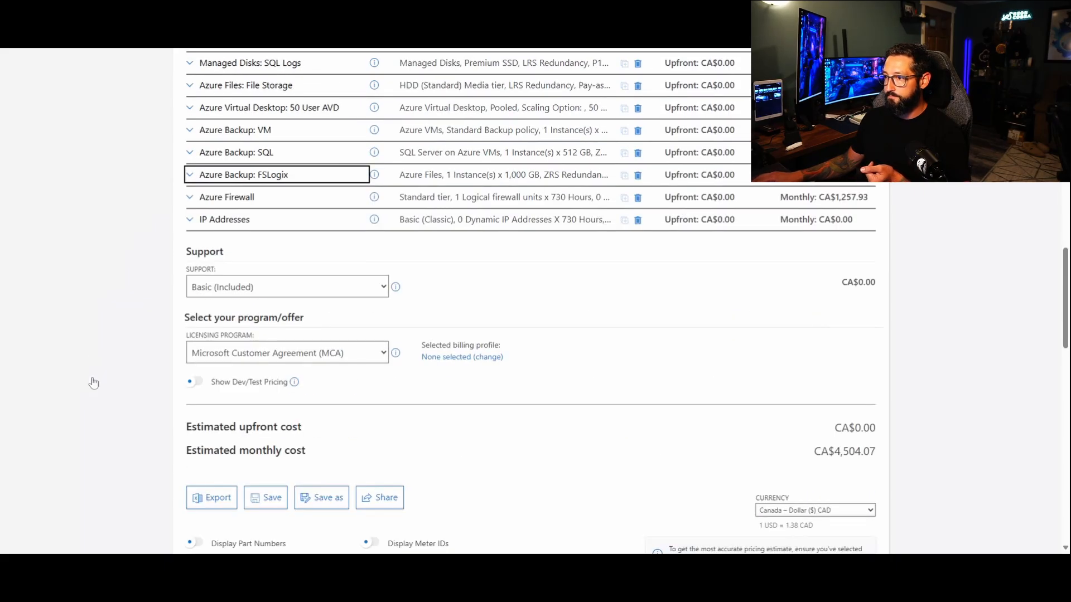
# - Expand the Azure Firewall entry and set its region to Canada Central and its tier to Basic
pyautogui.scroll(1, 90, 371)
pyautogui.click(192, 255)
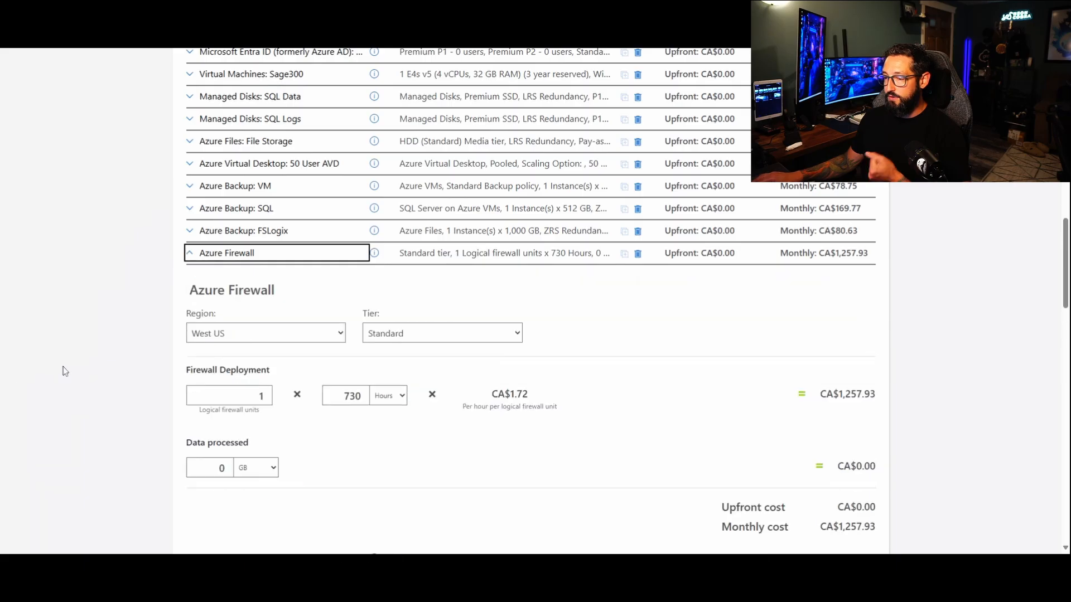
pyautogui.scroll(-2, 71, 382)
pyautogui.click(275, 229)
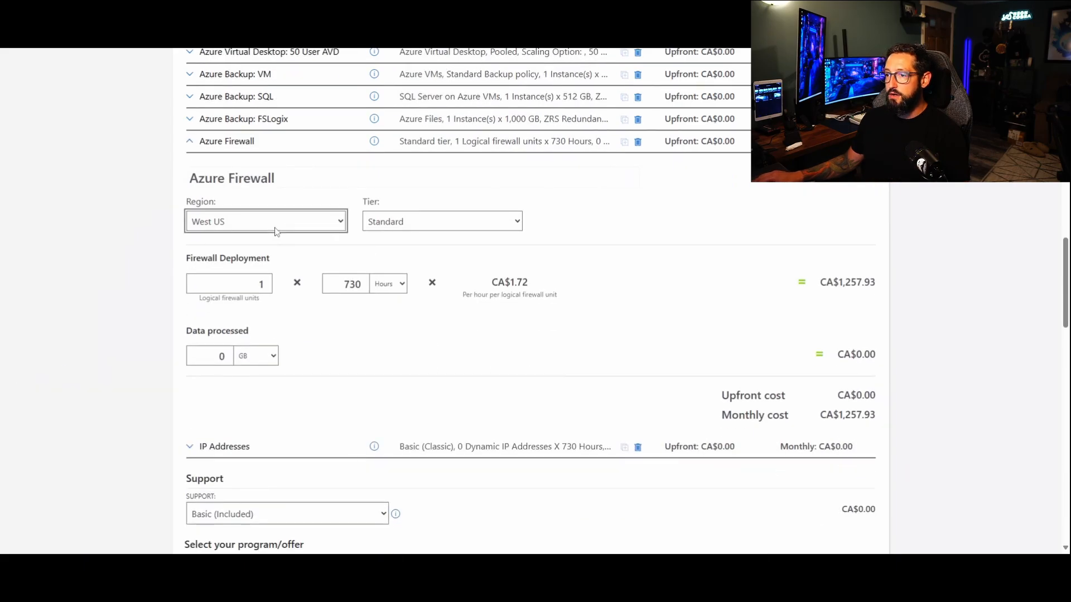
pyautogui.press('c')
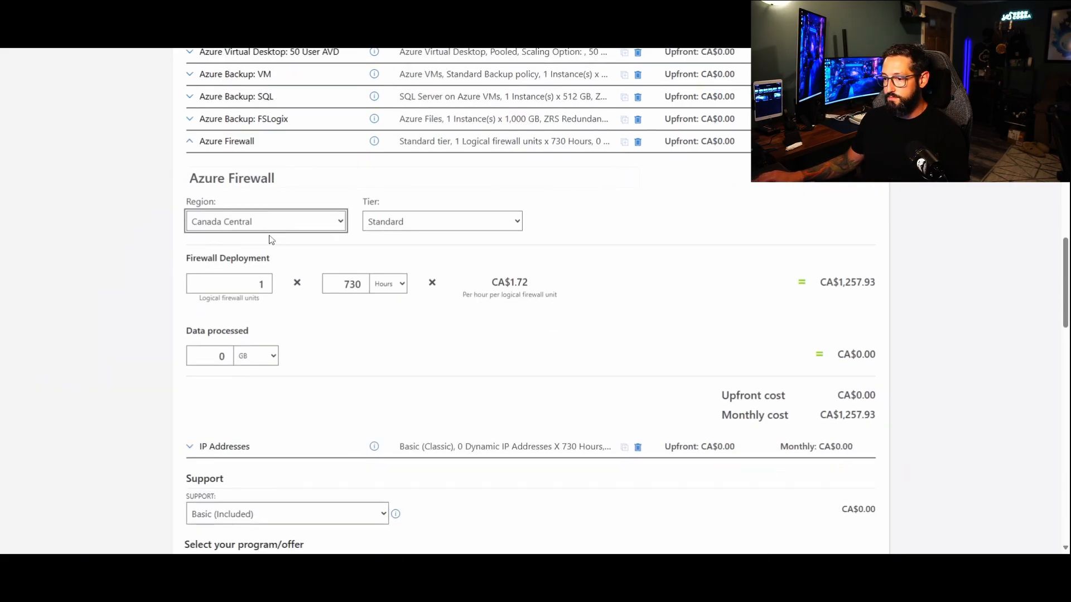
pyautogui.click(427, 228)
pyautogui.click(402, 242)
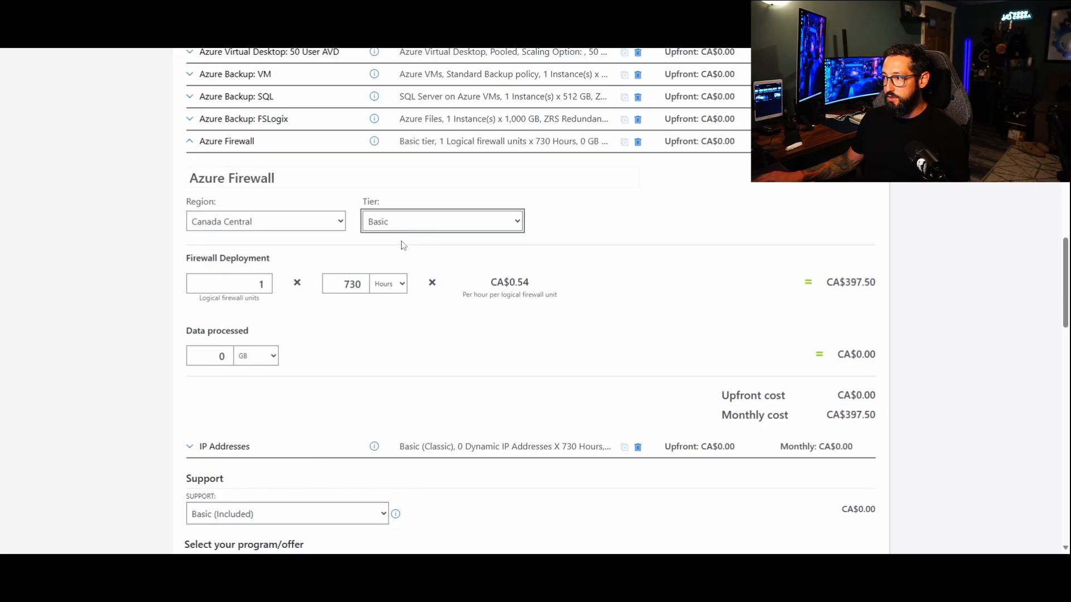
pyautogui.click(131, 253)
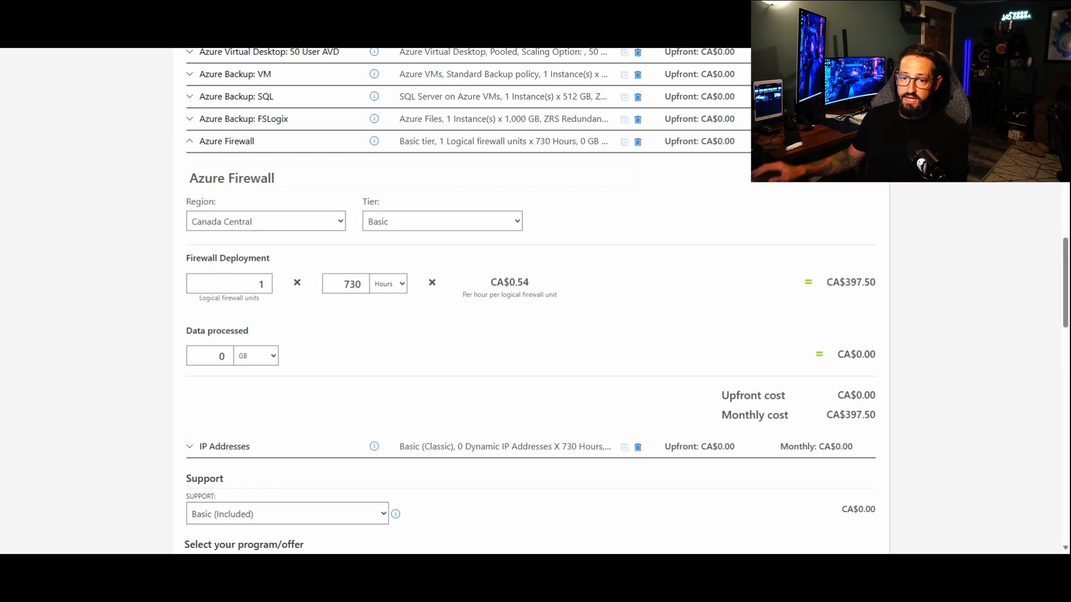
# - Set the firewall deployment to 744 hours and its data processed to 250 GB, and collapse the entry
pyautogui.doubleClick(352, 284)
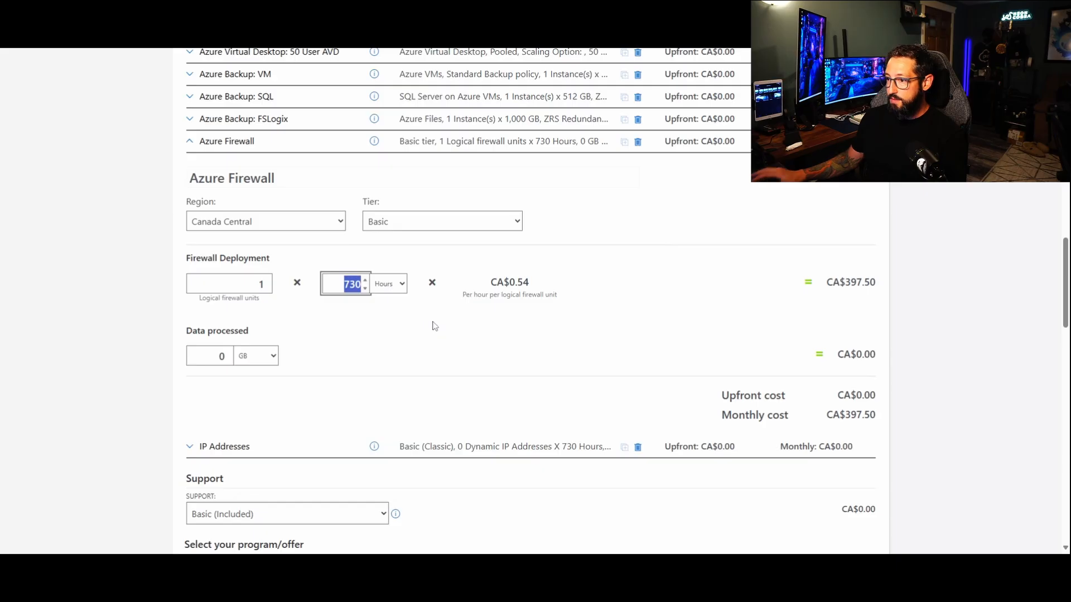
pyautogui.write('744')
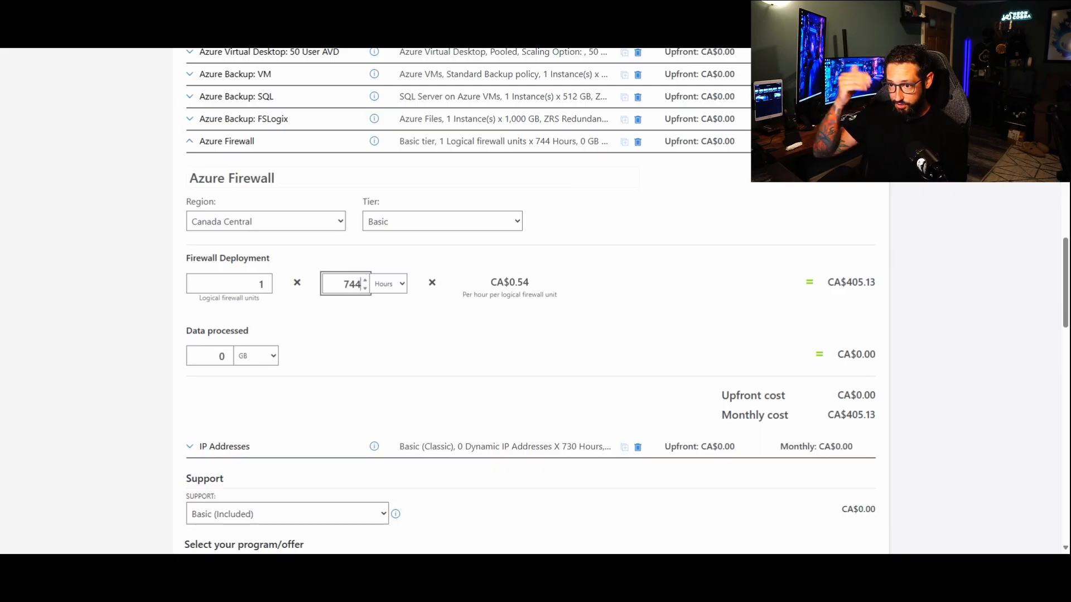
pyautogui.press('Tab')
pyautogui.press('Tab')
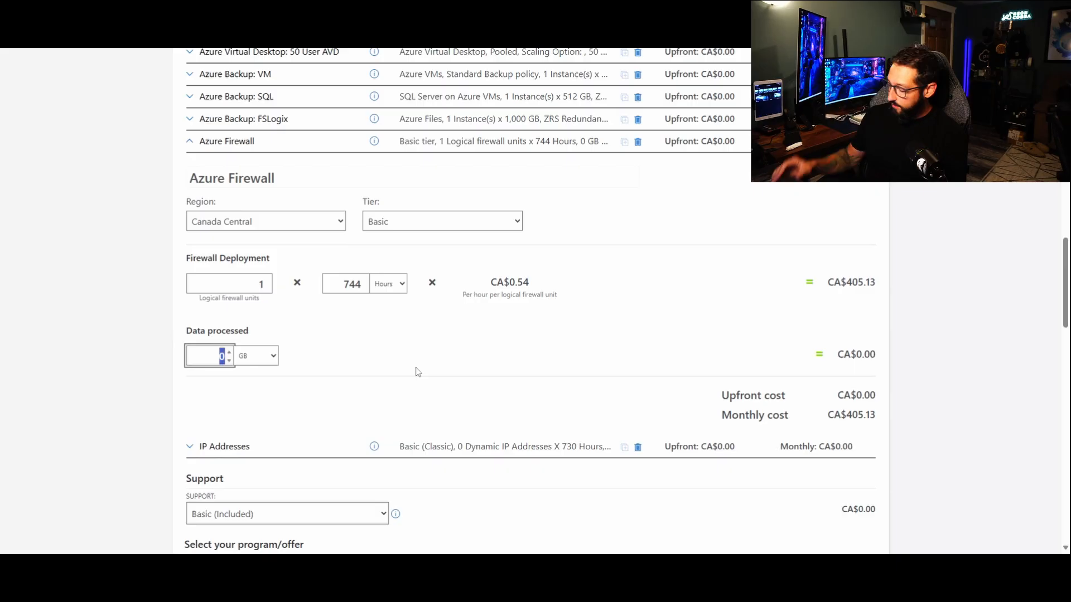
pyautogui.write('250')
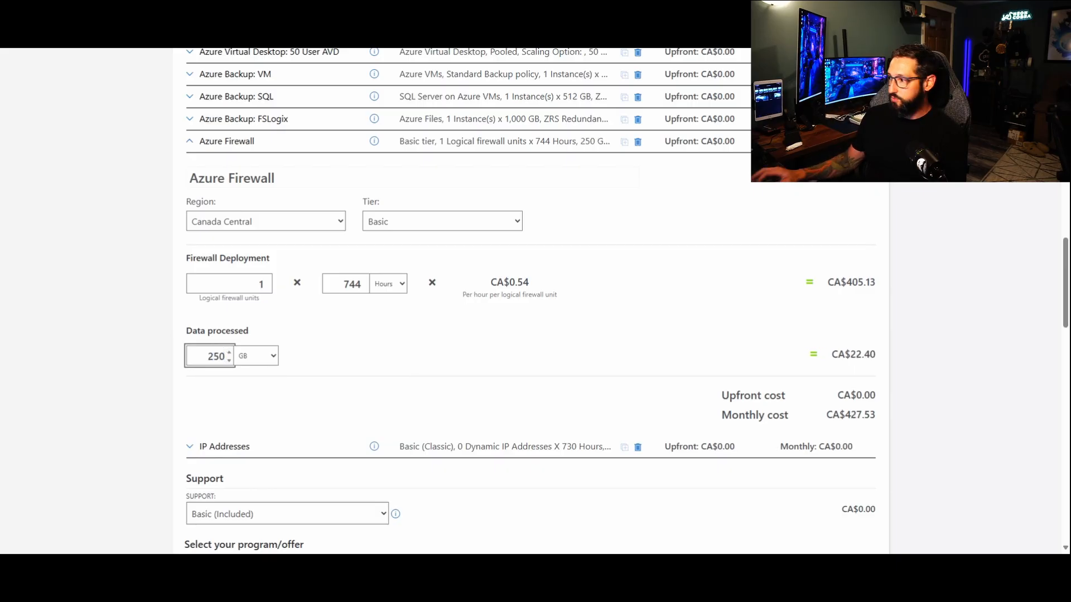
pyautogui.click(884, 377)
pyautogui.moveTo(884, 374); pyautogui.dragTo(136, 271)
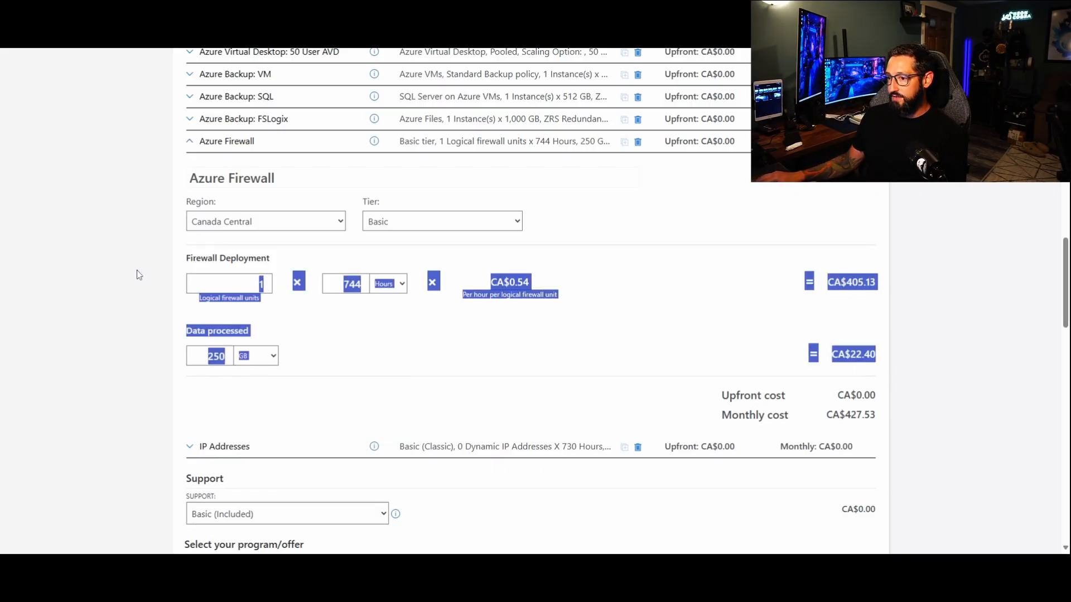
pyautogui.click(86, 237)
pyautogui.click(190, 143)
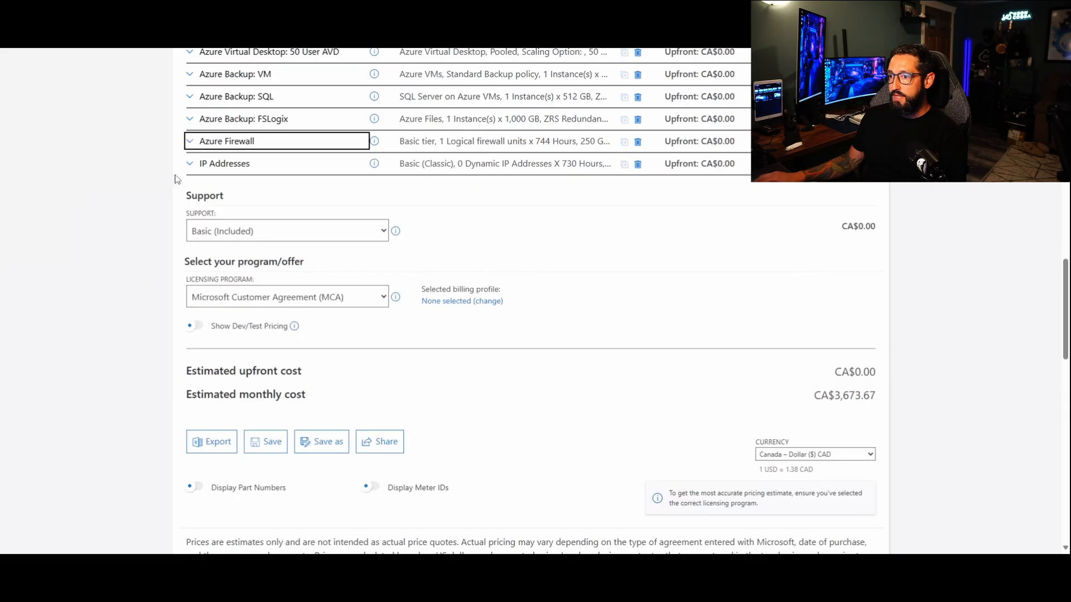
# - Expand the IP Addresses entry and set its region to Canada Central and its type to Standard (ARM)
pyautogui.click(190, 165)
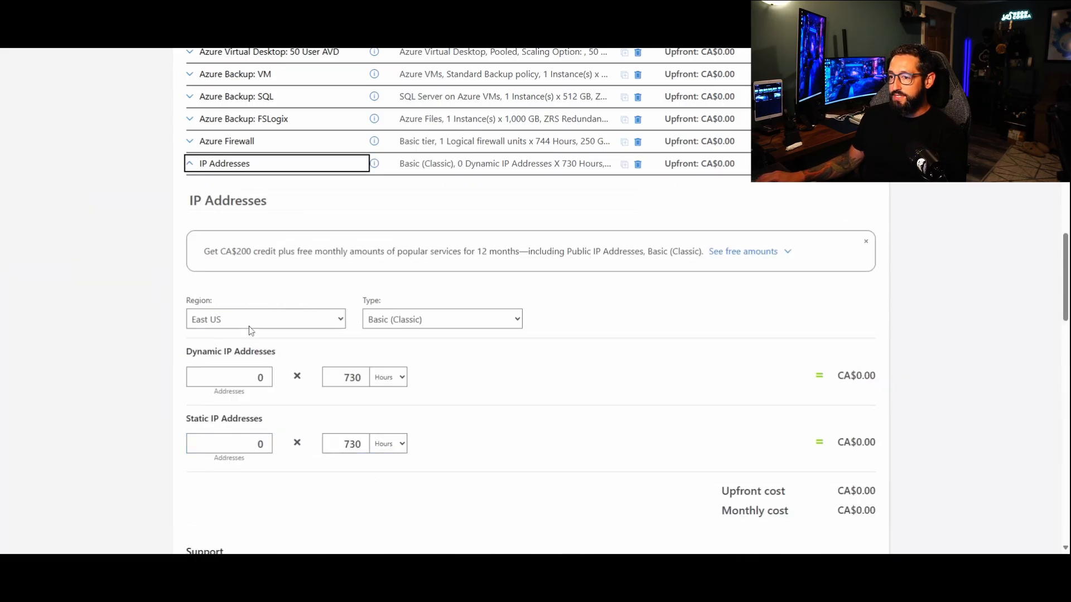
pyautogui.click(249, 326)
pyautogui.write('can')
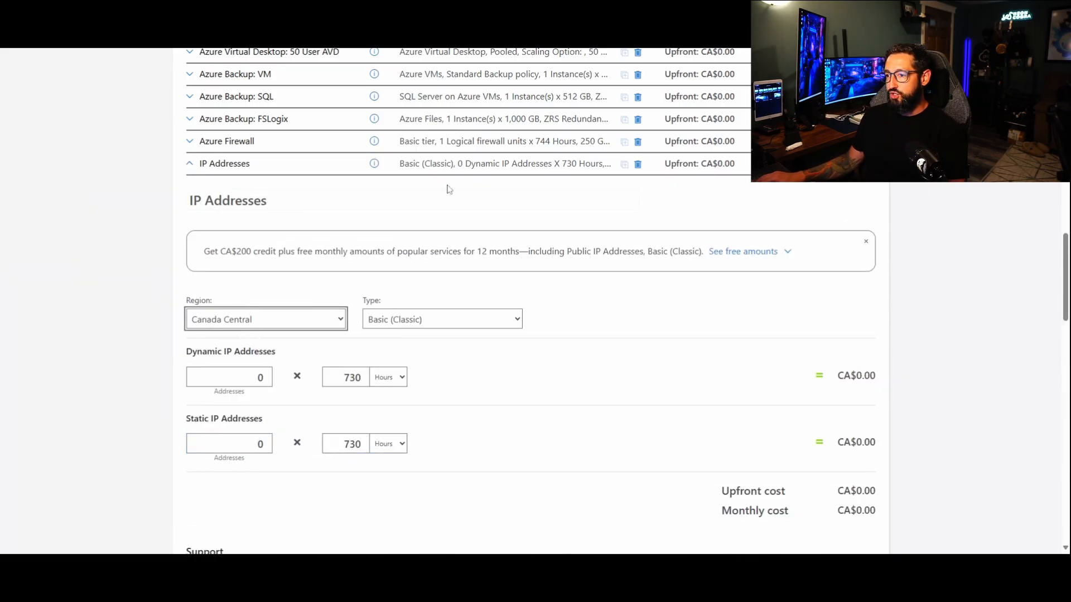
pyautogui.click(409, 324)
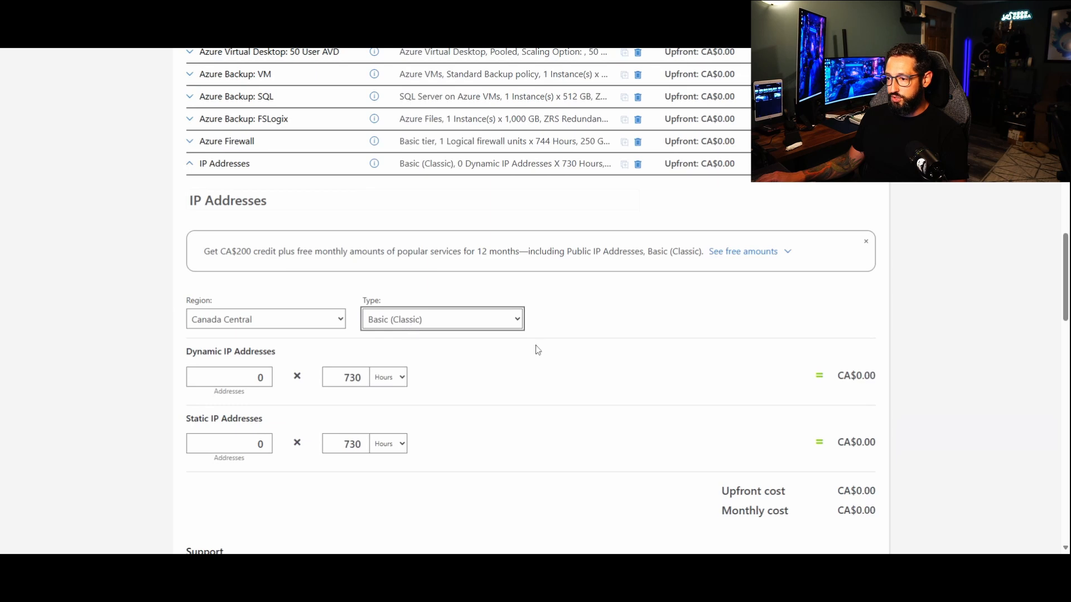
pyautogui.click(476, 350)
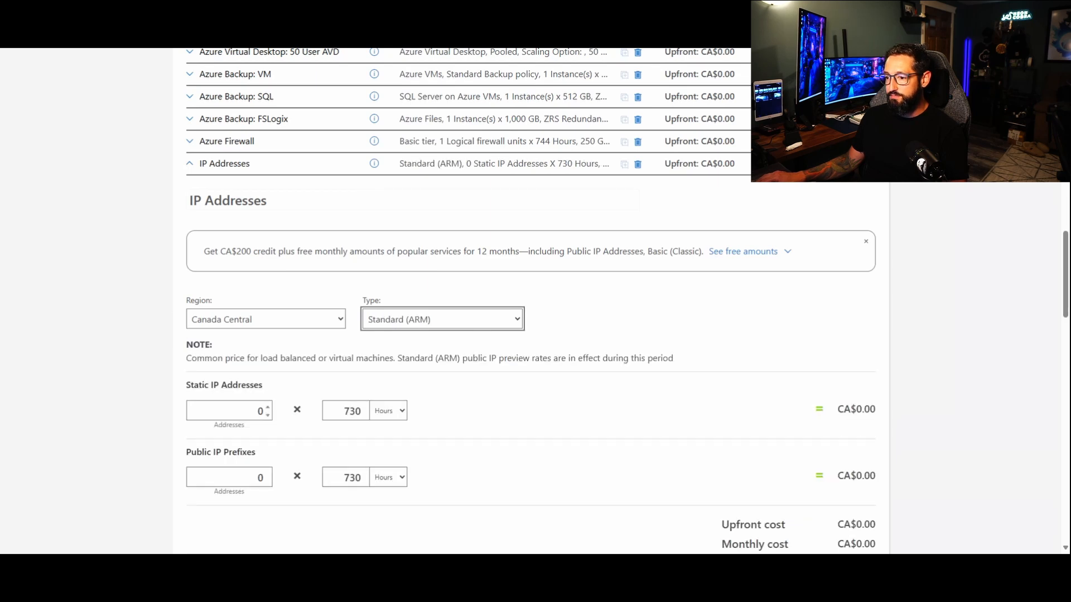
# - Set the static IP addresses to 1 address for 744 hours and collapse the IP Addresses entry
pyautogui.press('Tab')
pyautogui.write('1')
pyautogui.press('Tab')
pyautogui.write('74')
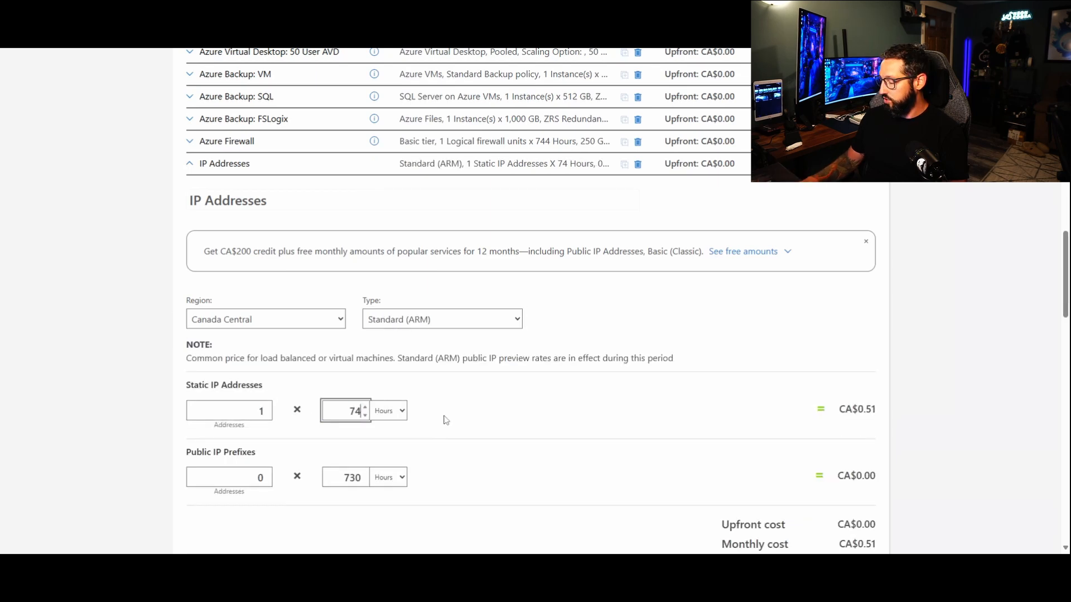
pyautogui.write('4')
pyautogui.click(191, 165)
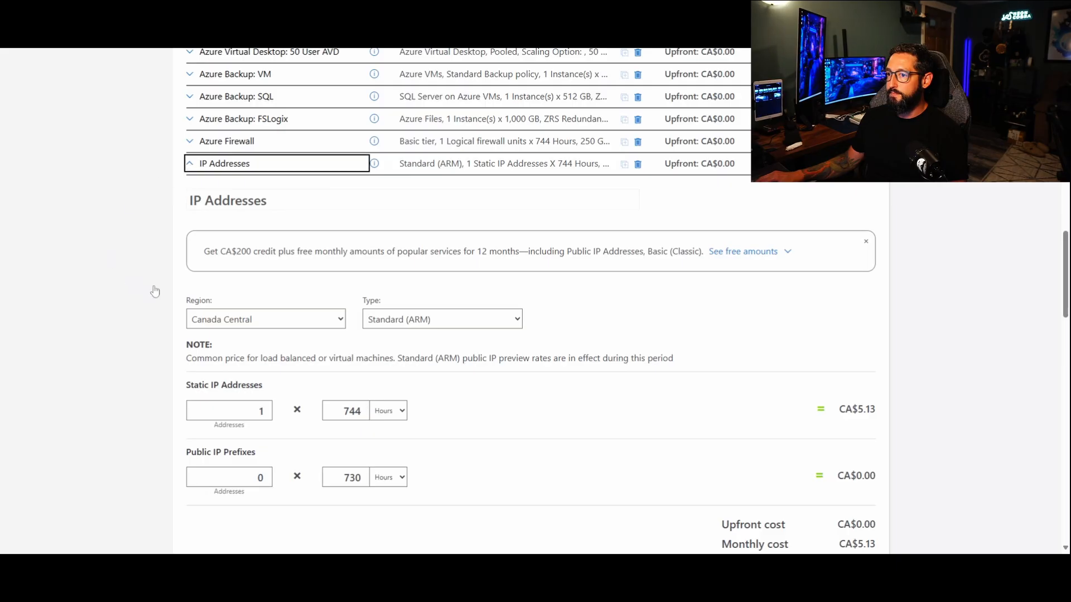
# - Review the complete service list and the estimated monthly cost of the estimate
pyautogui.scroll(4, 108, 254)
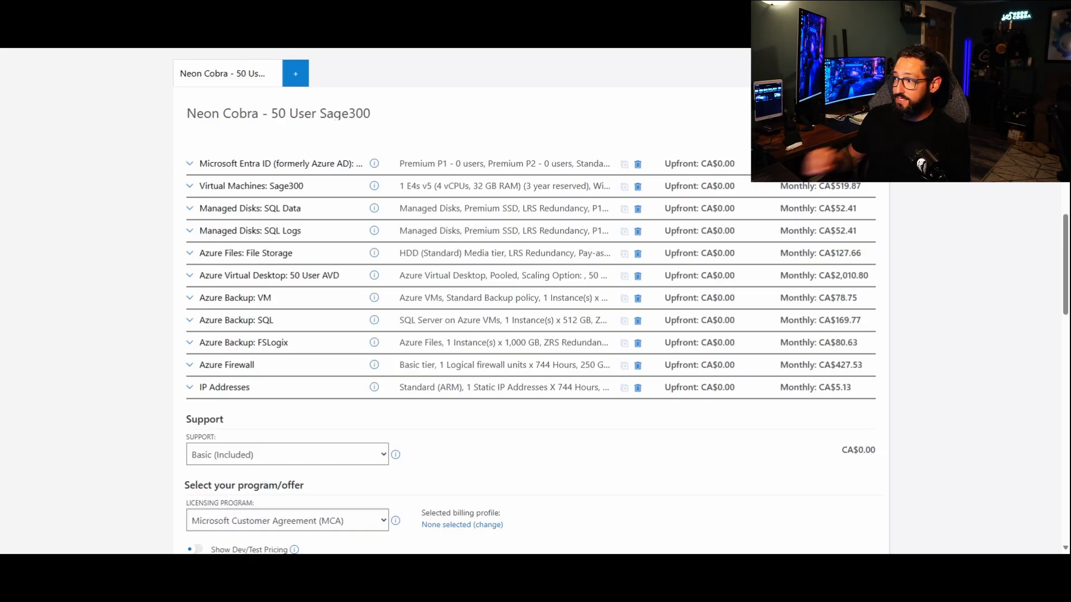
pyautogui.scroll(-5, 74, 347)
pyautogui.scroll(1, 445, 363)
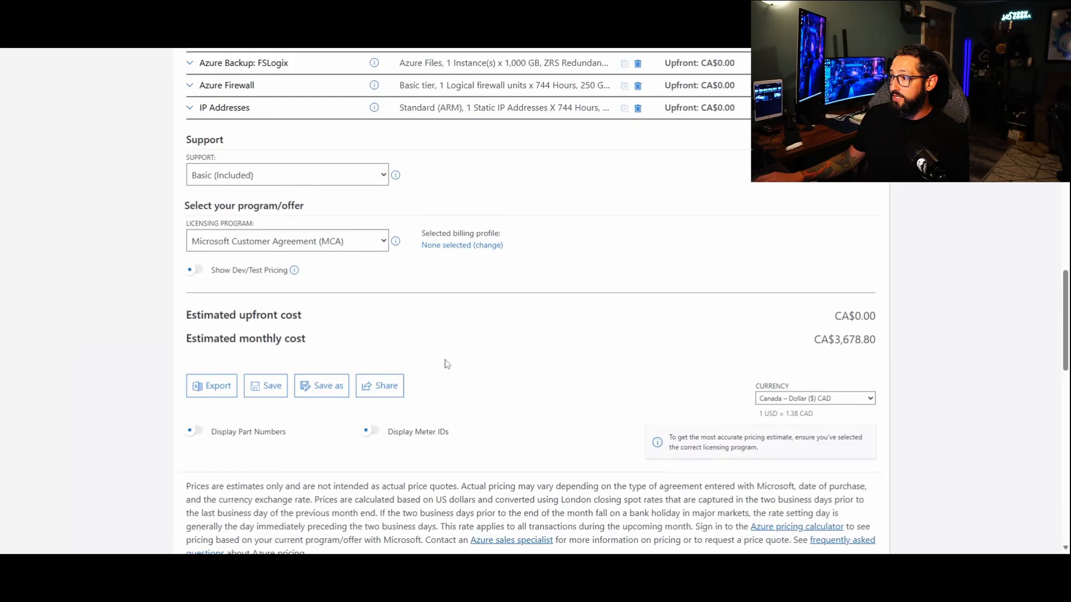
# - Save the Neon Cobra - 50 User Sage300 estimate and dismiss the confirmation
pyautogui.click(276, 393)
pyautogui.click(631, 338)
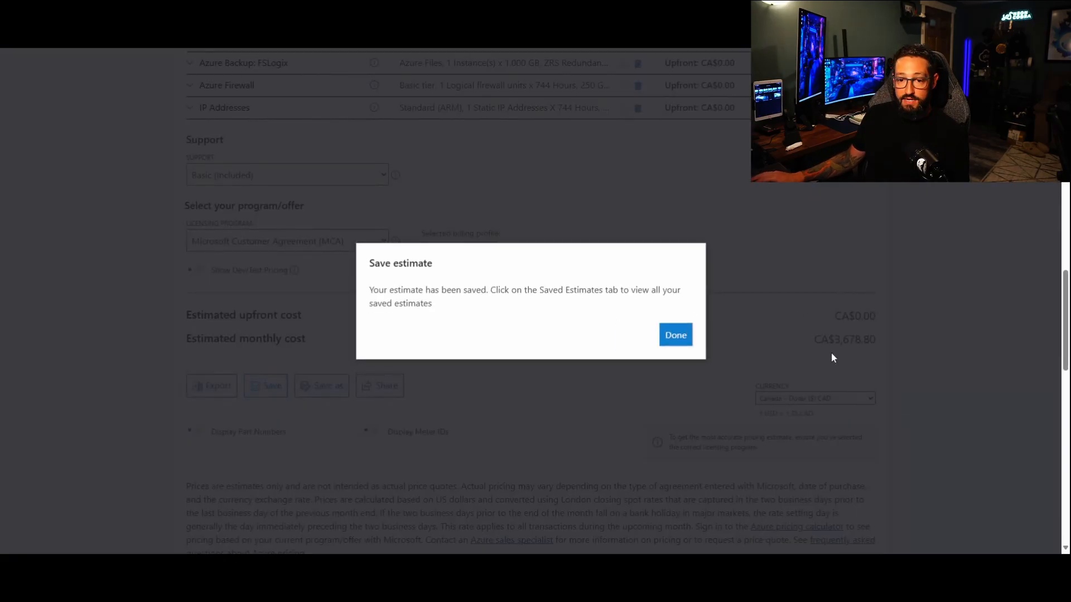
pyautogui.click(689, 334)
# - Examine the estimated monthly cost and the Azure Virtual Desktop: 50 User AVD line in the service list
pyautogui.moveTo(895, 341); pyautogui.dragTo(786, 339)
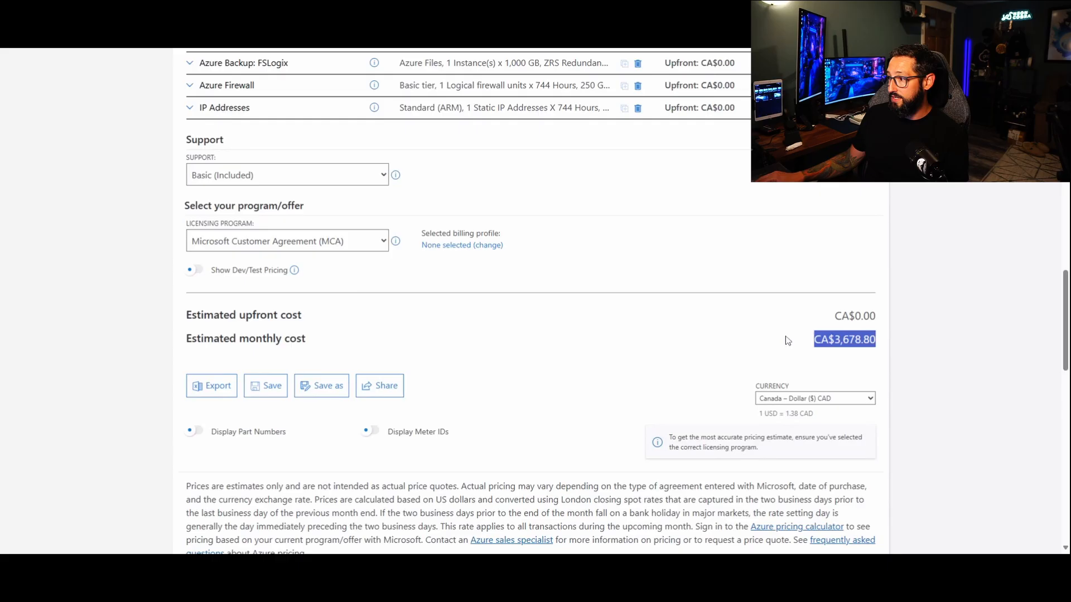
pyautogui.click(918, 283)
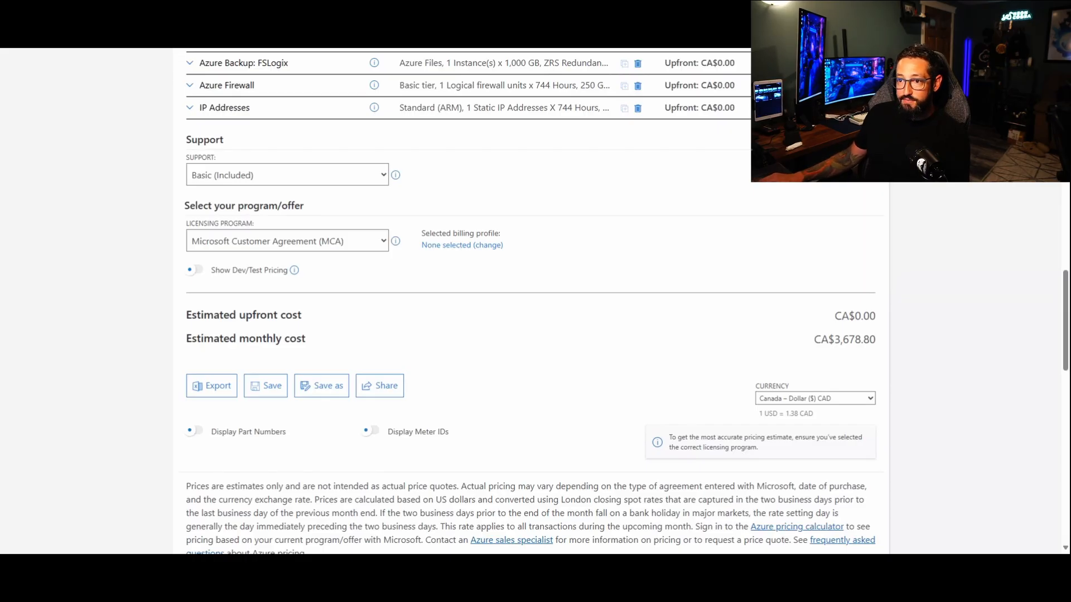
pyautogui.scroll(5, 899, 358)
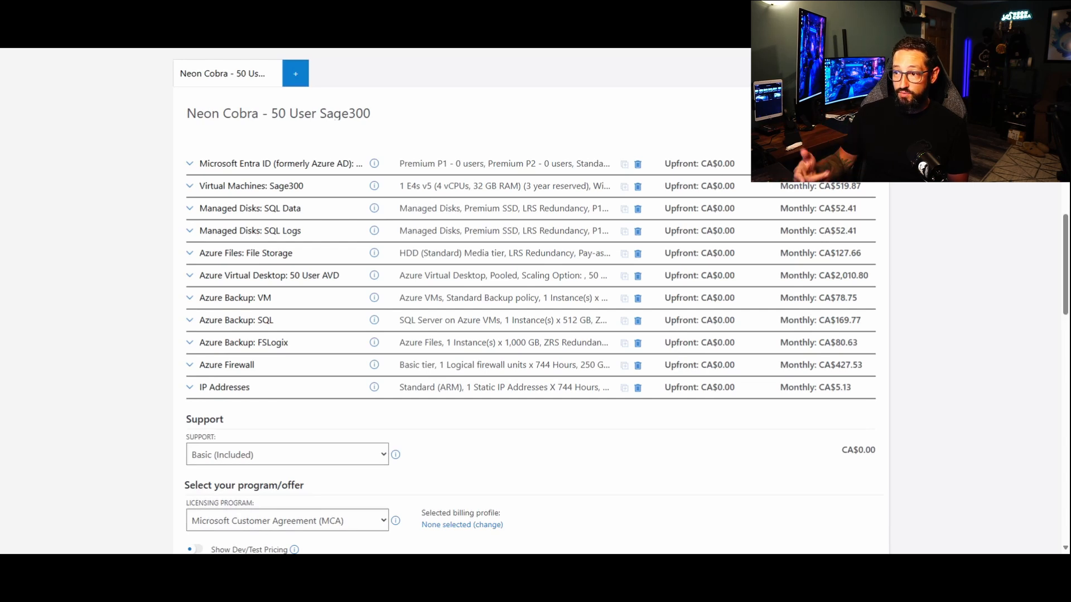
pyautogui.moveTo(872, 277); pyautogui.dragTo(172, 279)
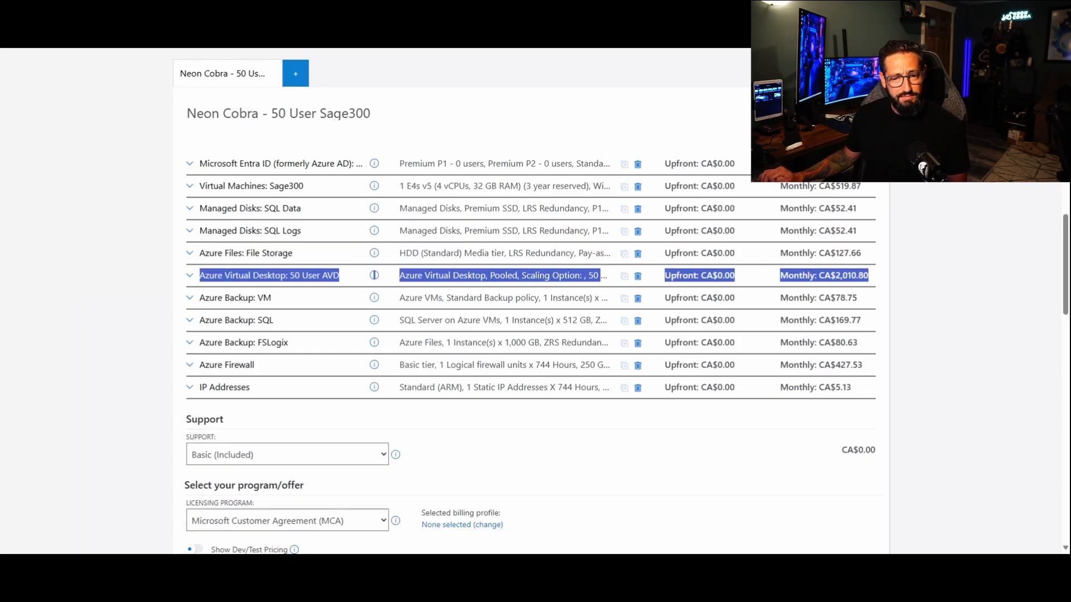
pyautogui.click(122, 296)
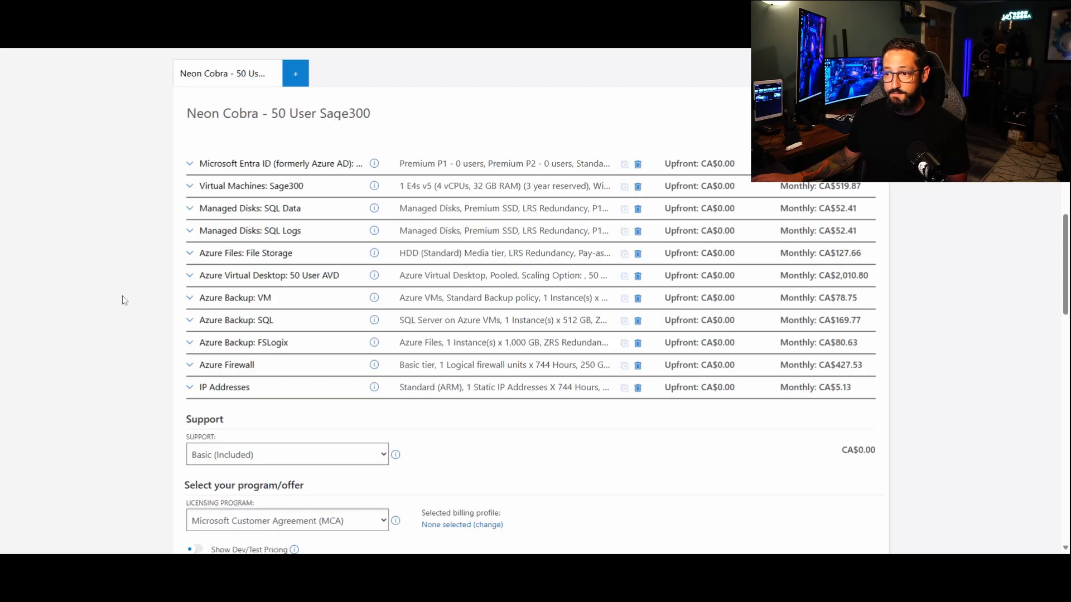
# - Generate a shareable link for the saved estimate
pyautogui.scroll(-4, 123, 296)
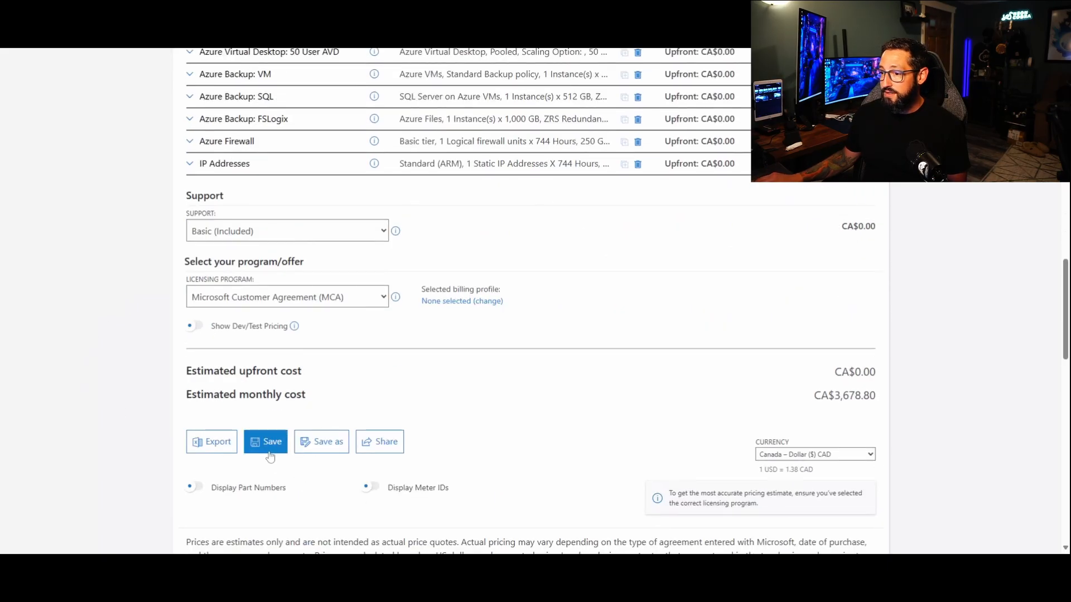
pyautogui.click(384, 445)
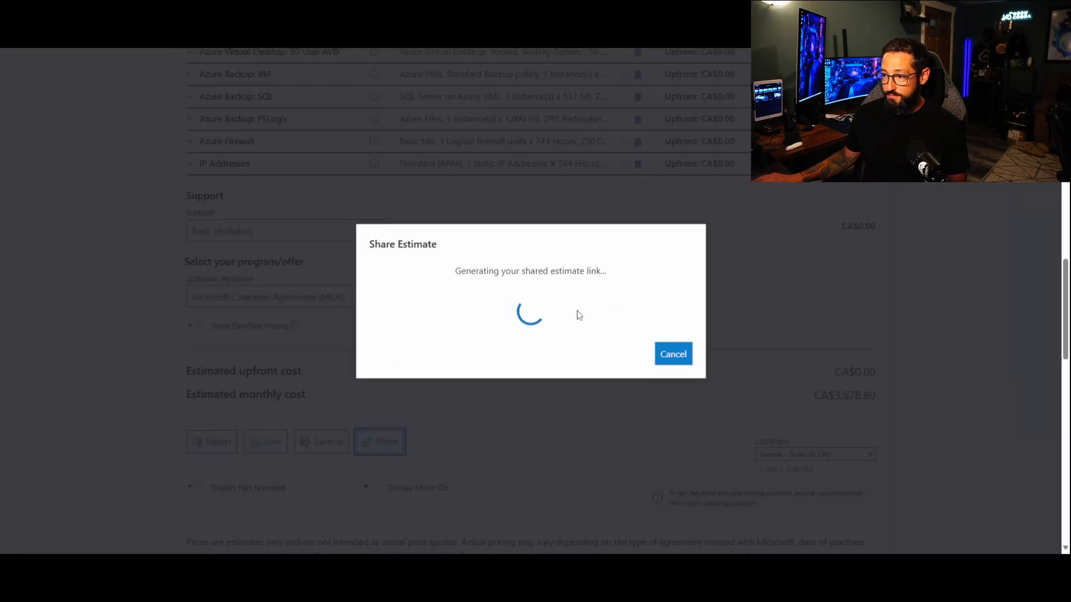